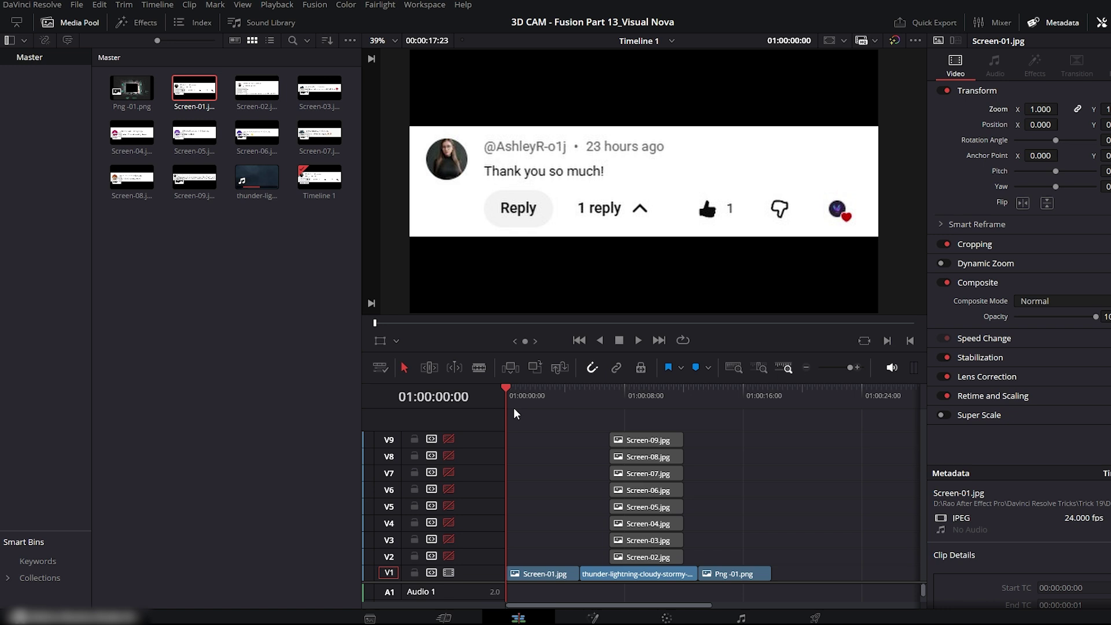
# - Apply the Open FX Transform effect to the Screen-01.jpg clip, with the playhead at the start of the timeline
pyautogui.moveTo(520, 395); pyautogui.dragTo(724, 395)
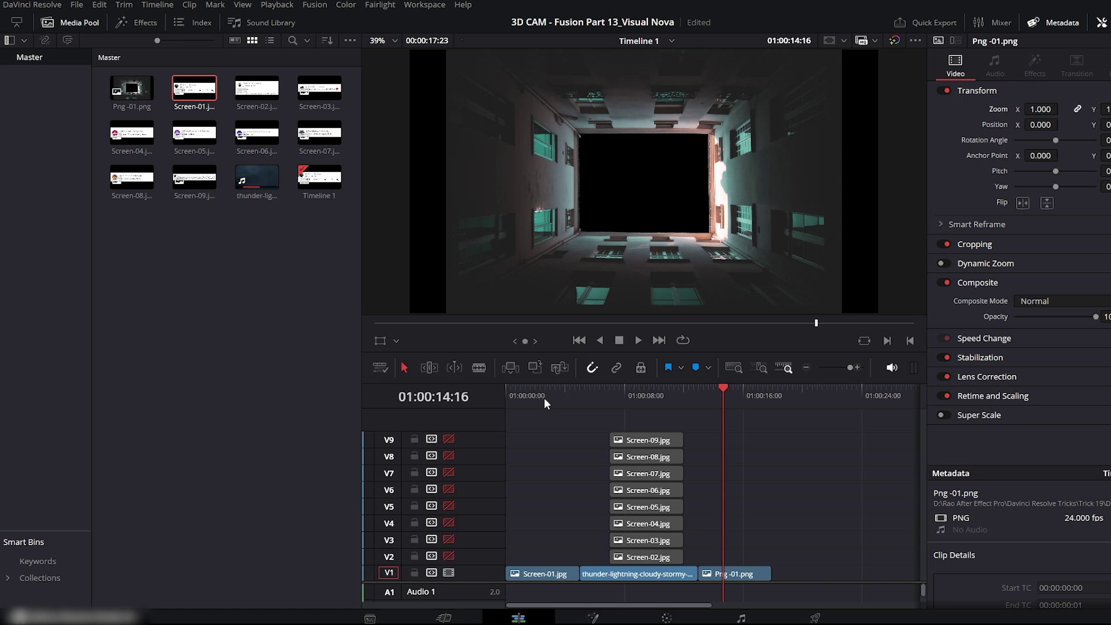
pyautogui.moveTo(544, 398); pyautogui.dragTo(505, 398)
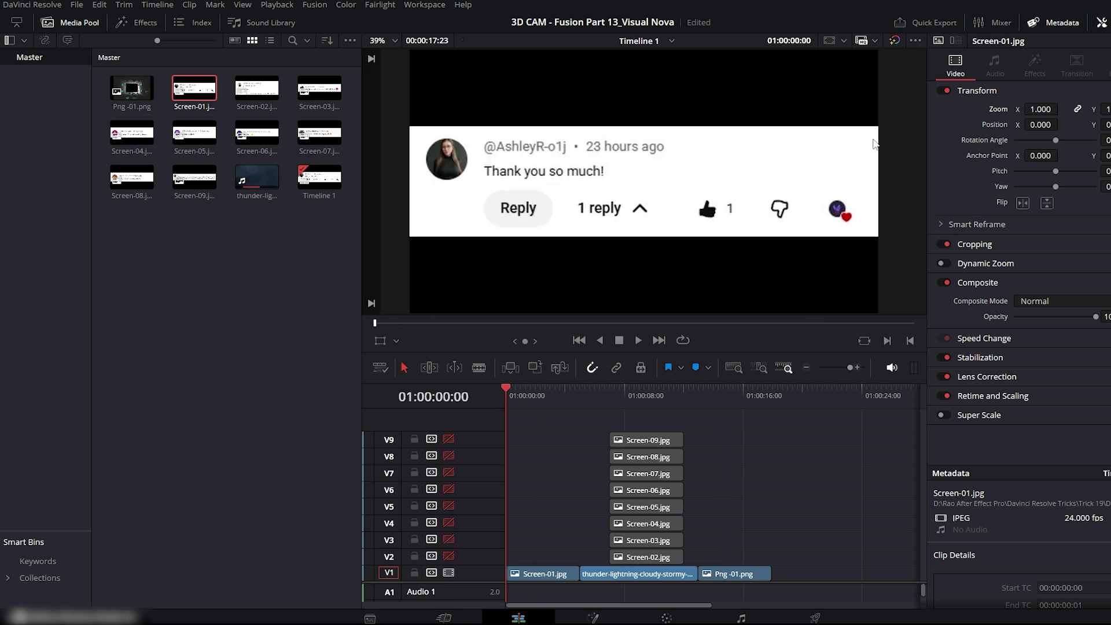
pyautogui.click(139, 22)
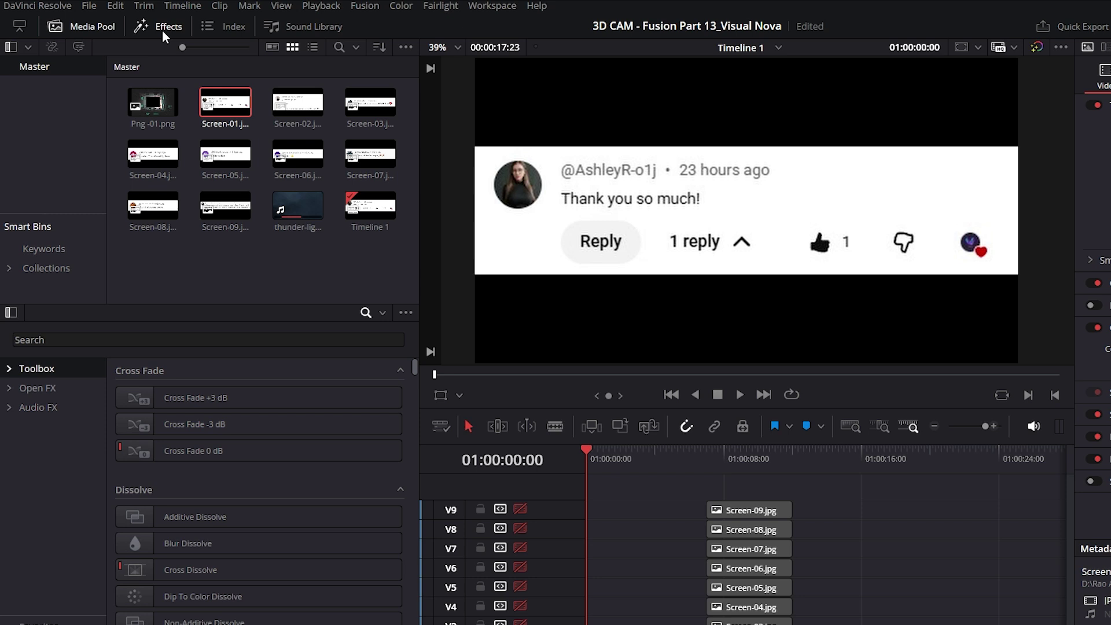
pyautogui.click(44, 391)
pyautogui.click(67, 342)
pyautogui.write('tra')
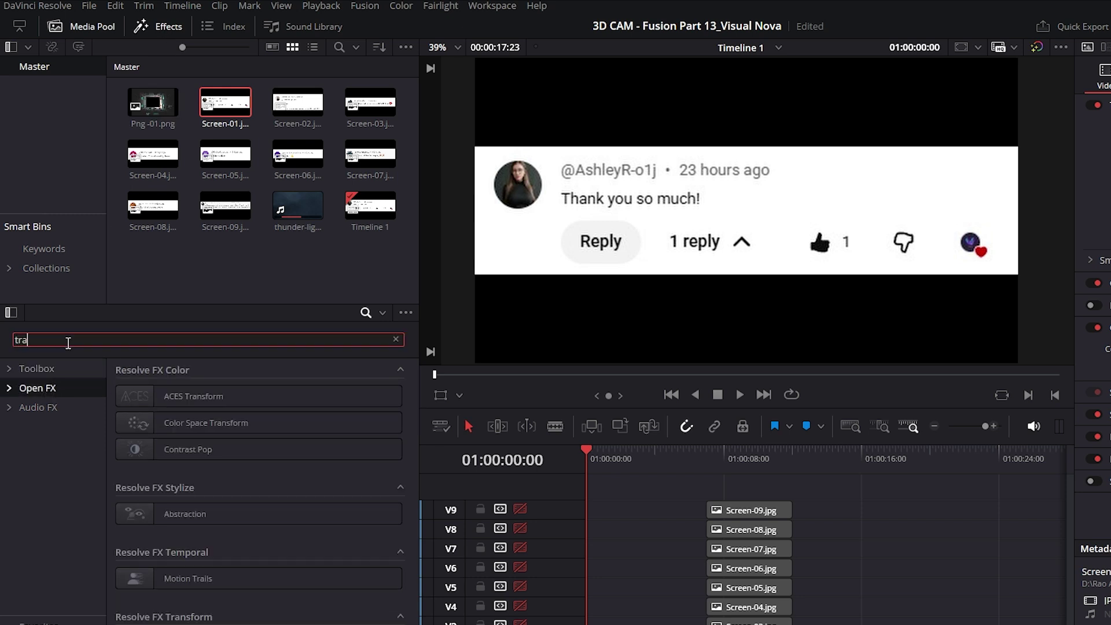
pyautogui.moveTo(181, 561); pyautogui.dragTo(613, 581)
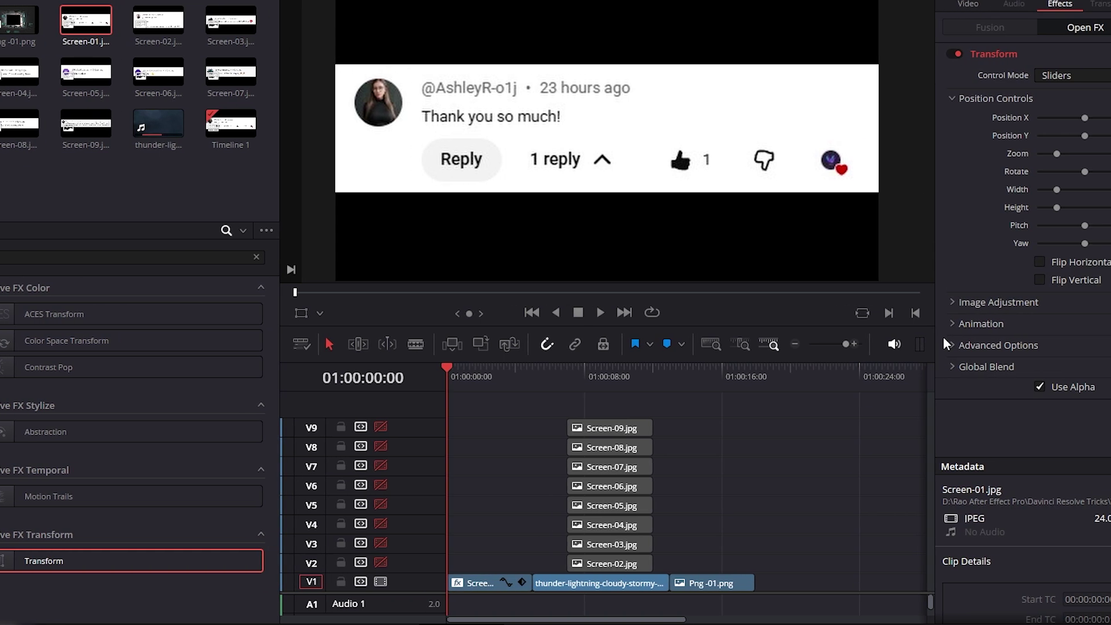
# - Set the Transform effect's Zoom to about 0.657, enable Crop / Uncrop, and set Edge Softness to 0.078 and Edge Rounding to 0.163
pyautogui.moveTo(939, 154); pyautogui.dragTo(929, 154)
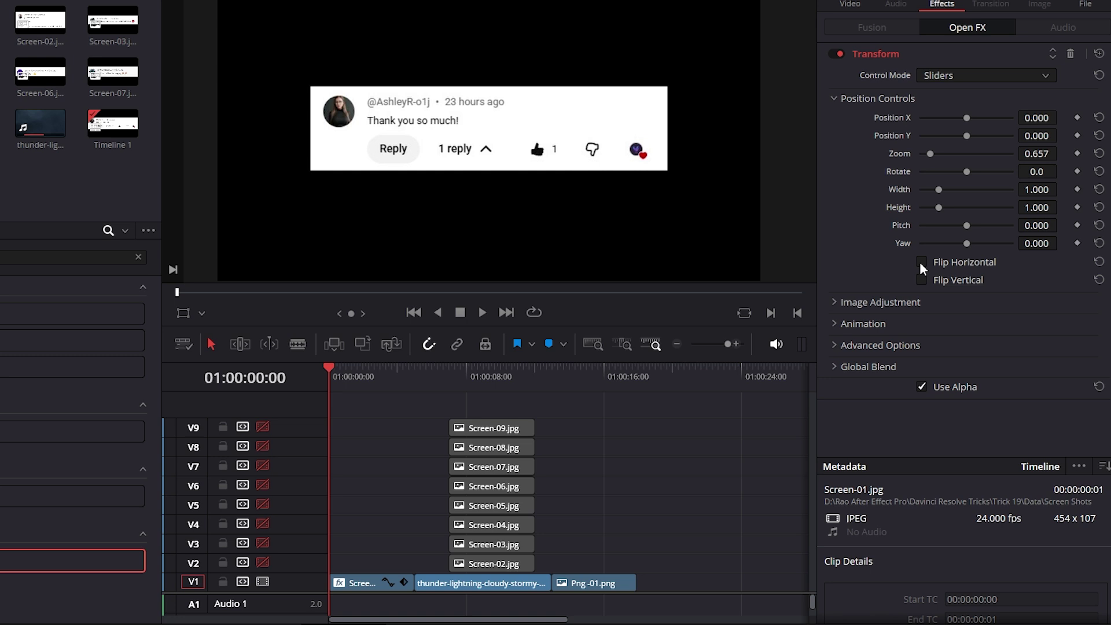
pyautogui.click(835, 301)
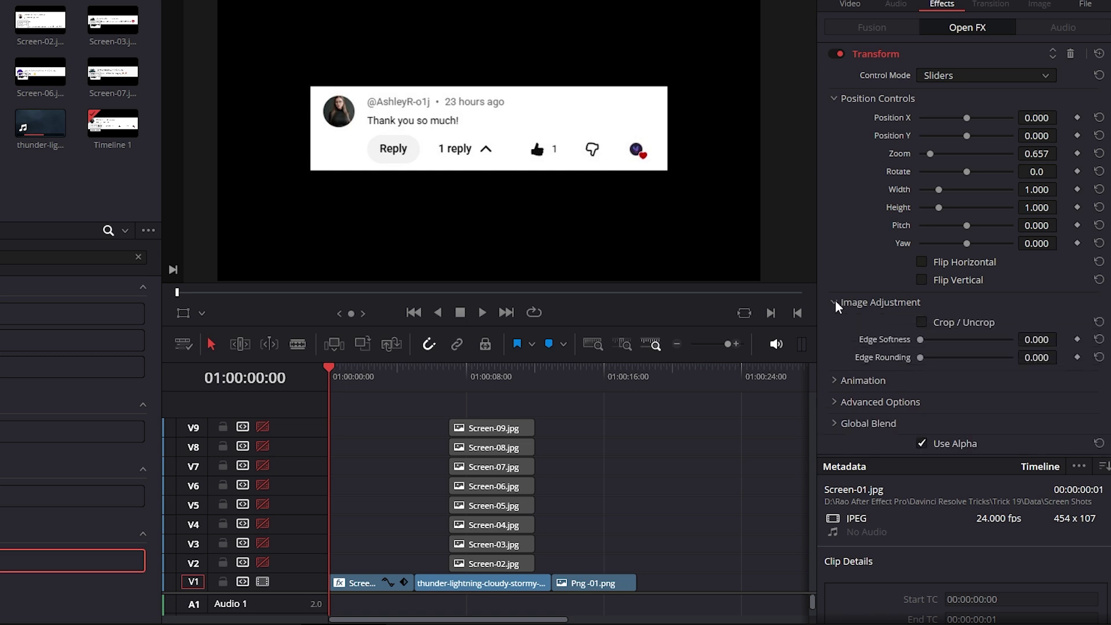
pyautogui.click(921, 322)
pyautogui.scroll(-2, 966, 357)
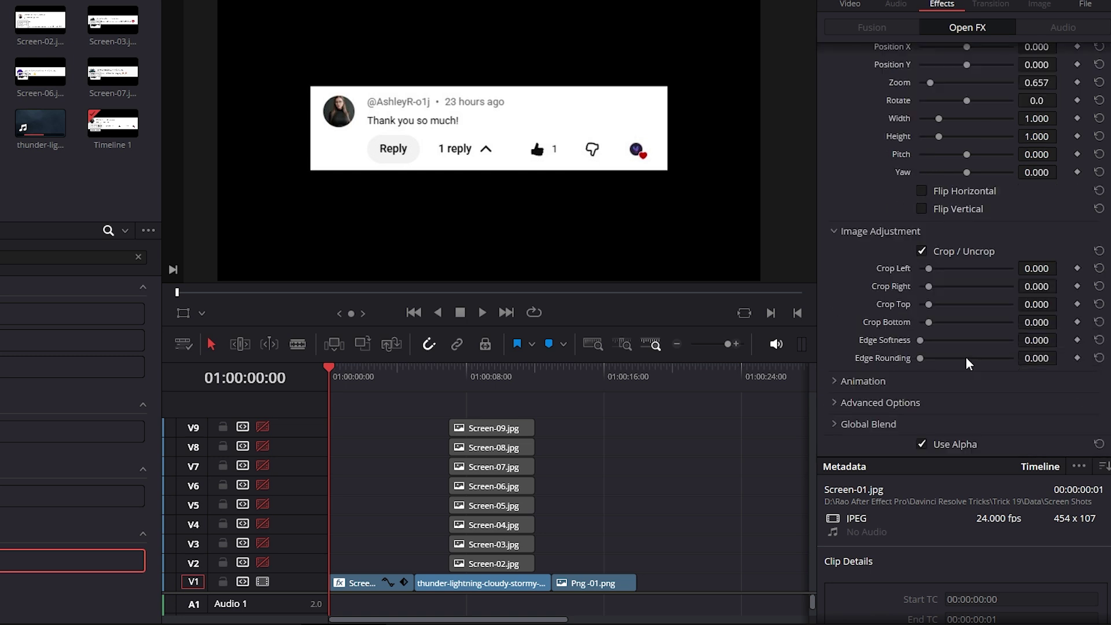
pyautogui.moveTo(921, 358)
pyautogui.mouseDown()
pyautogui.moveTo(936, 360)
pyautogui.moveTo(927, 339)
pyautogui.mouseUp()
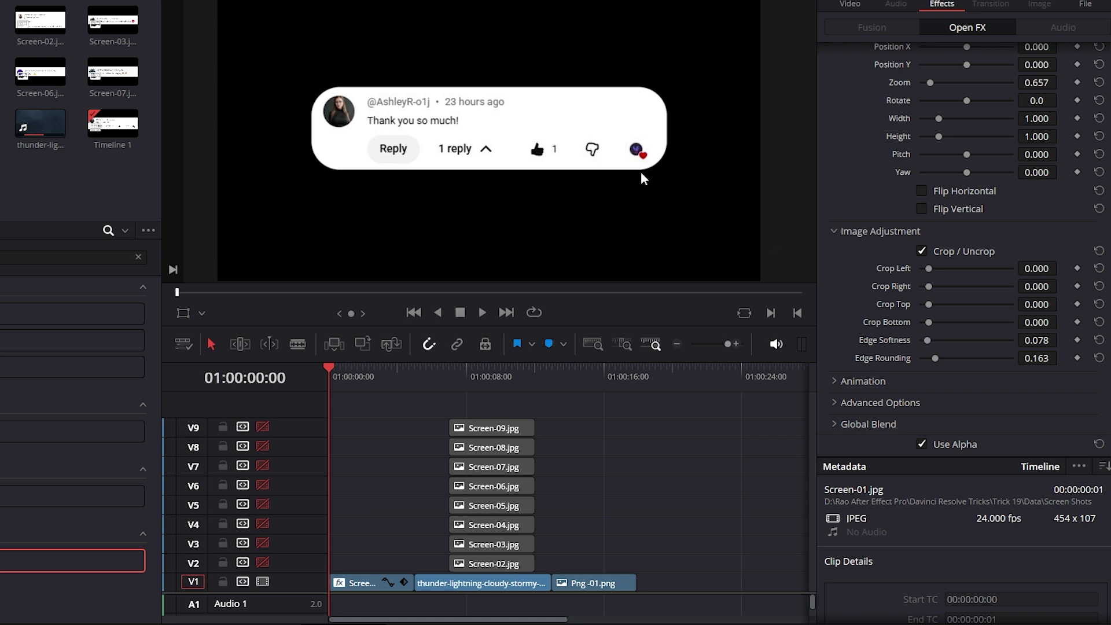
# - Select the clips Screen-02 through Screen-09 and enable video tracks V2 to V9
pyautogui.click(521, 432)
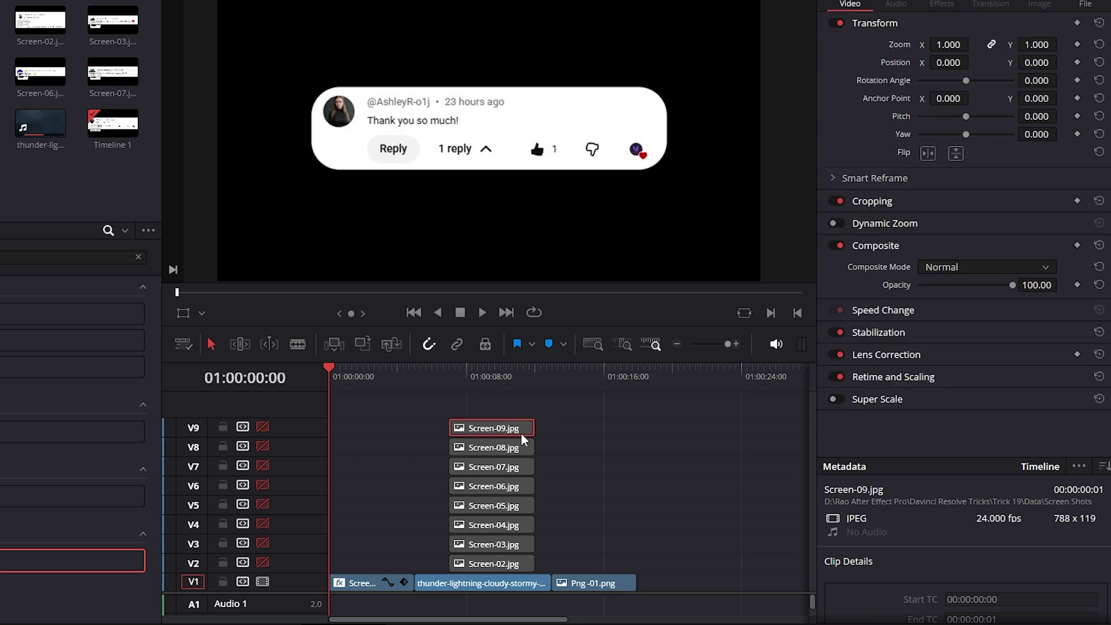
pyautogui.moveTo(555, 400); pyautogui.dragTo(451, 567)
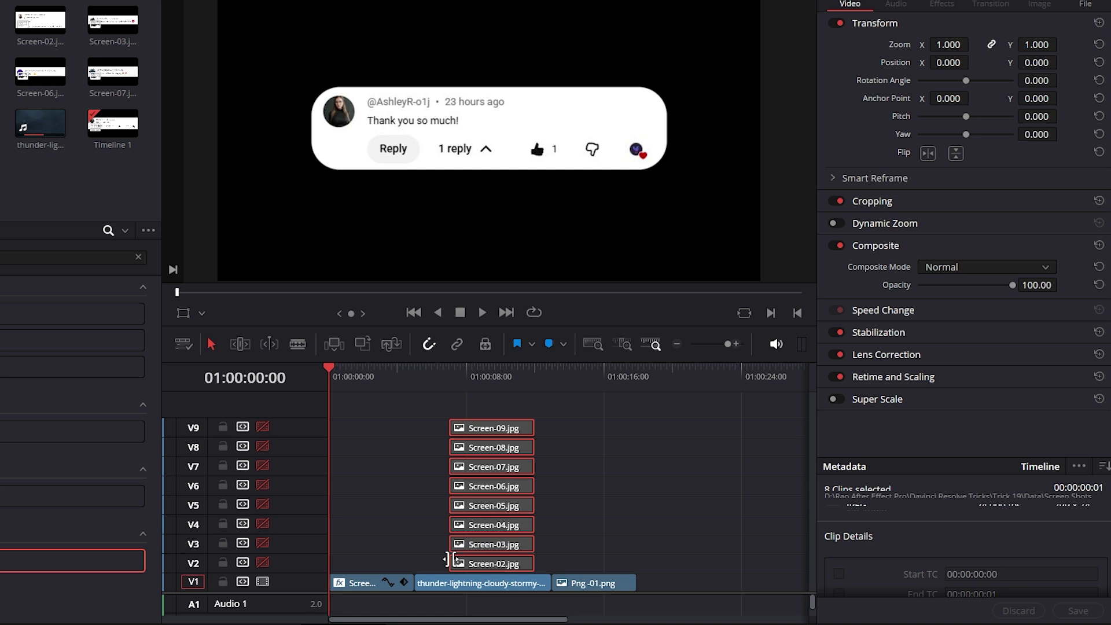
pyautogui.keyDown('shift'); pyautogui.click(263, 561); pyautogui.keyUp('shift')
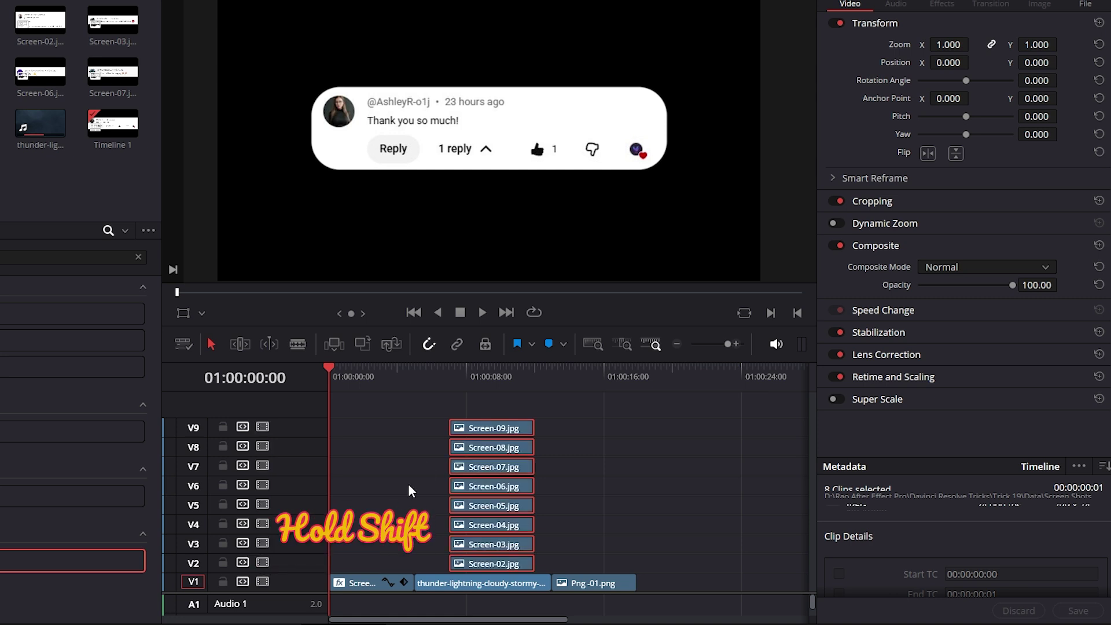
# - Copy Screen-01.jpg's attributes and paste only its Plugins onto the eight clips on V2 to V9
pyautogui.click(360, 585)
pyautogui.hotkey('ctrl', 'c')
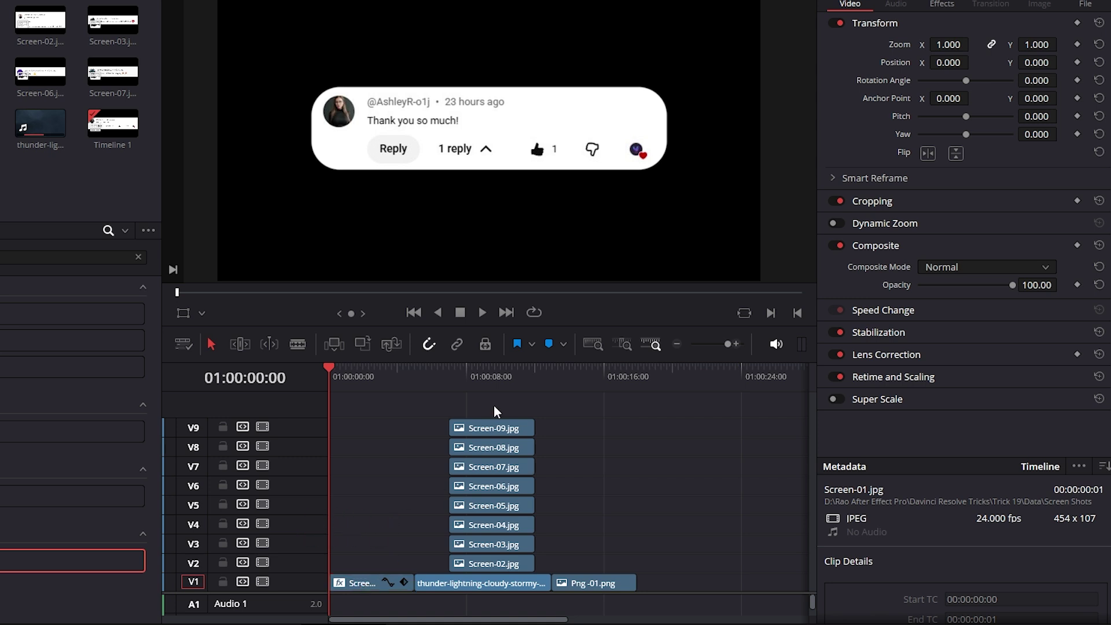
pyautogui.moveTo(494, 405); pyautogui.dragTo(530, 560)
pyautogui.hotkey('alt', 'v')
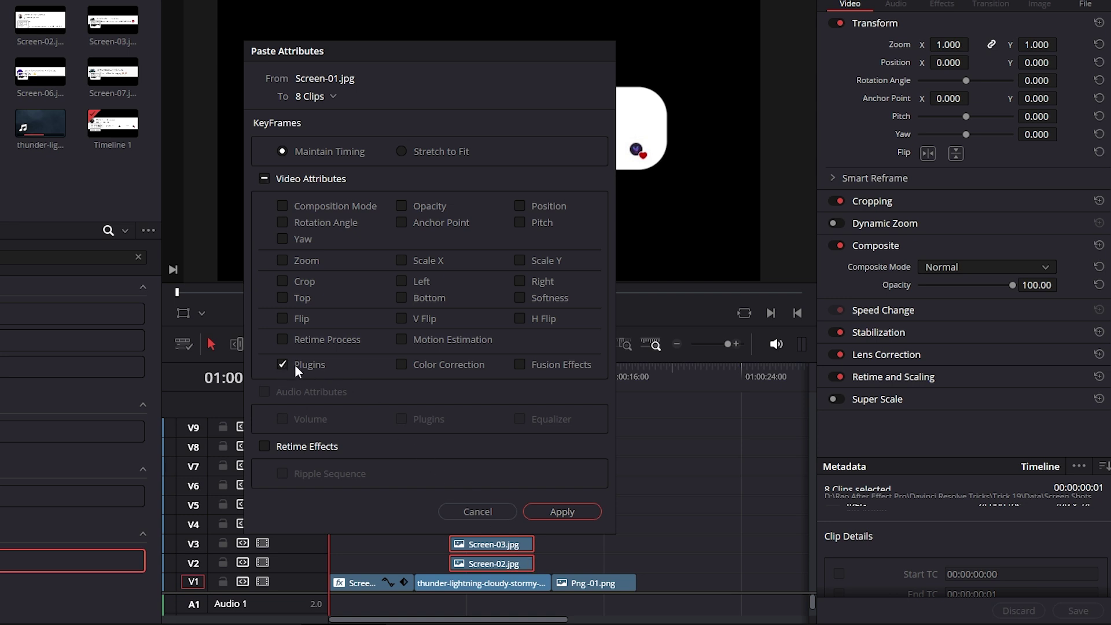
pyautogui.click(554, 509)
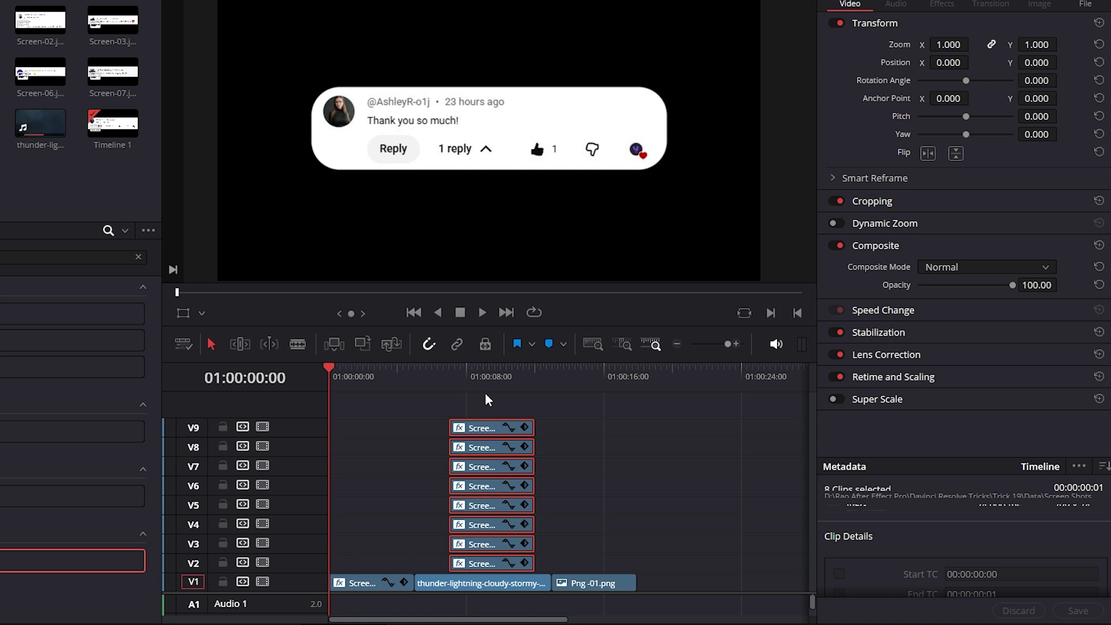
# - Move the eight clips on V2 to V9 to the timeline start, stacked directly above Screen-01.jpg
pyautogui.click(471, 380)
pyautogui.click(488, 563)
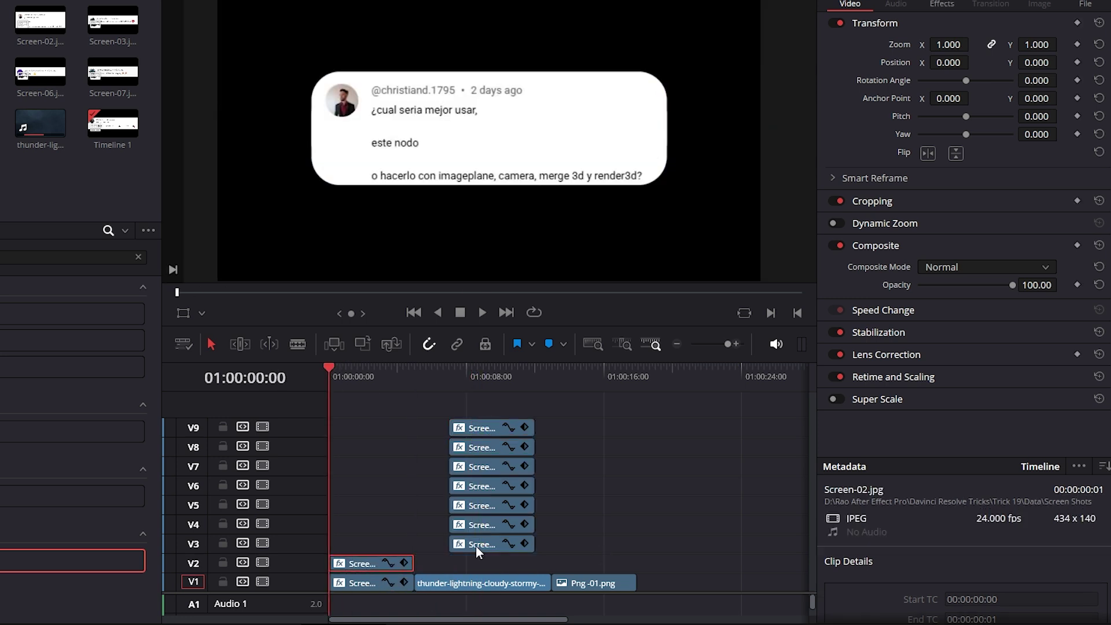
pyautogui.moveTo(476, 545); pyautogui.dragTo(376, 523)
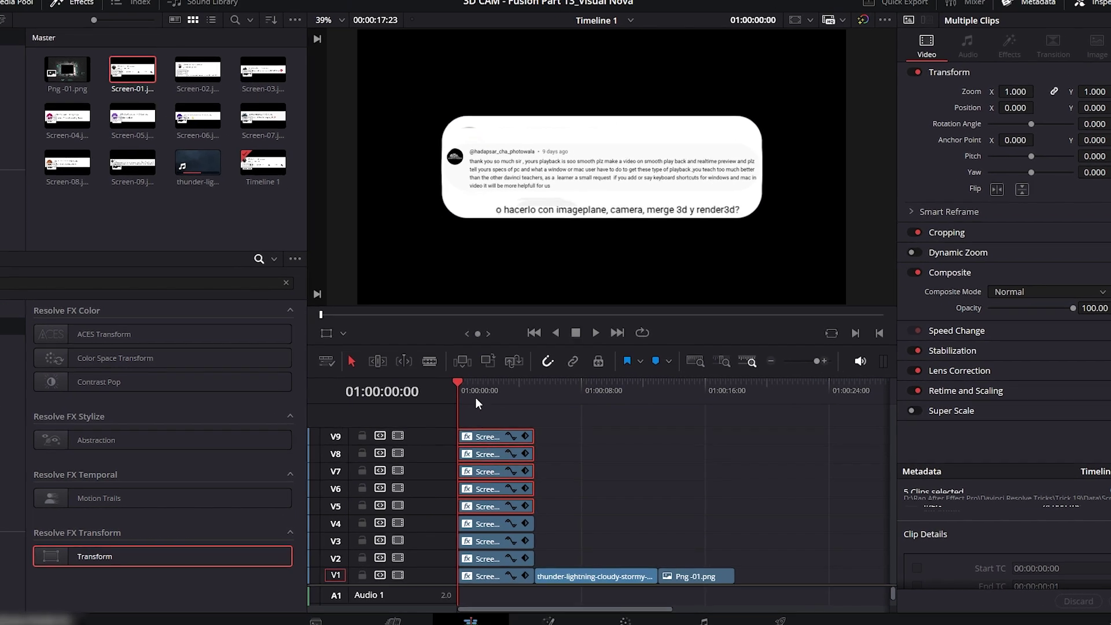
pyautogui.click(484, 393)
pyautogui.click(611, 455)
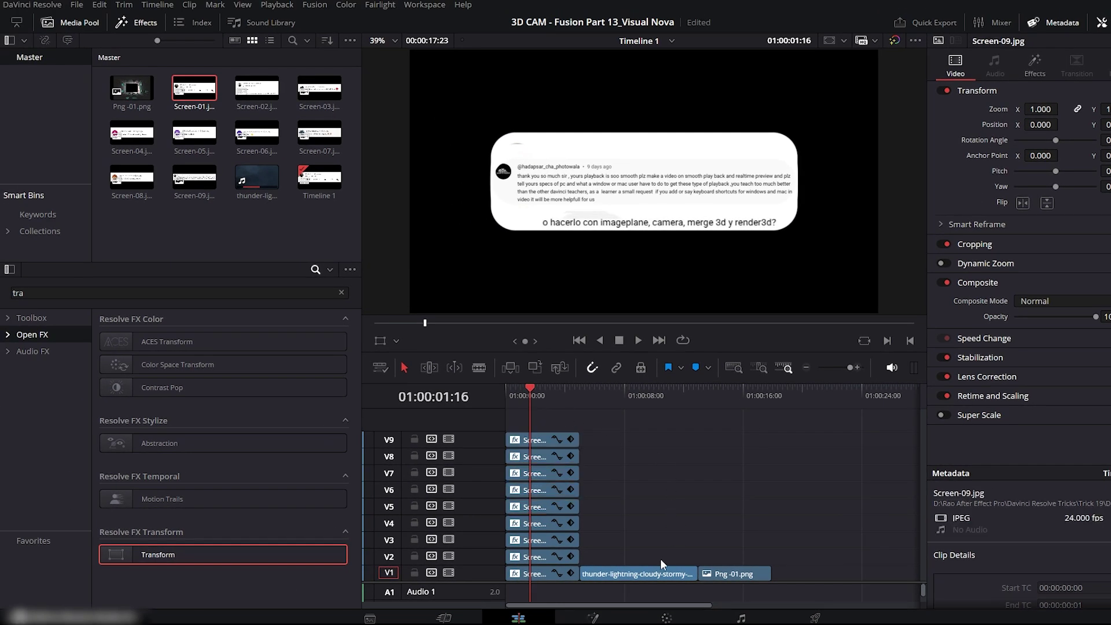
# - Delete the thunder-lightning and Png -01.png clips from V1 and combine the nine stacked screenshot clips into a new Fusion clip
pyautogui.moveTo(662, 559); pyautogui.dragTo(734, 574)
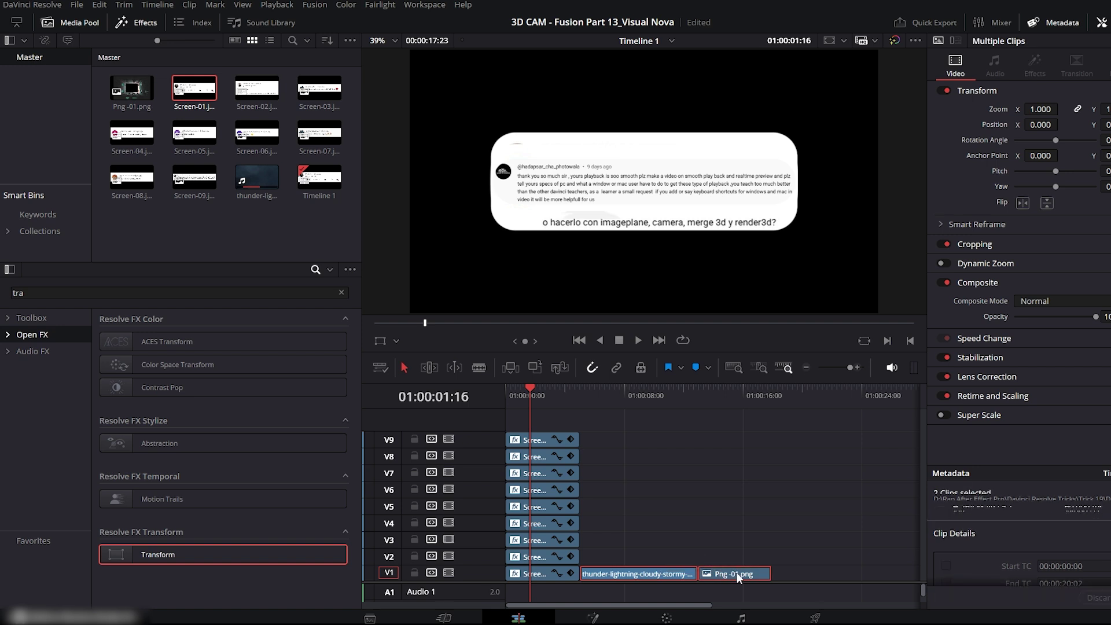
pyautogui.press('Delete')
pyautogui.moveTo(581, 451); pyautogui.dragTo(529, 574)
pyautogui.rightClick(533, 574)
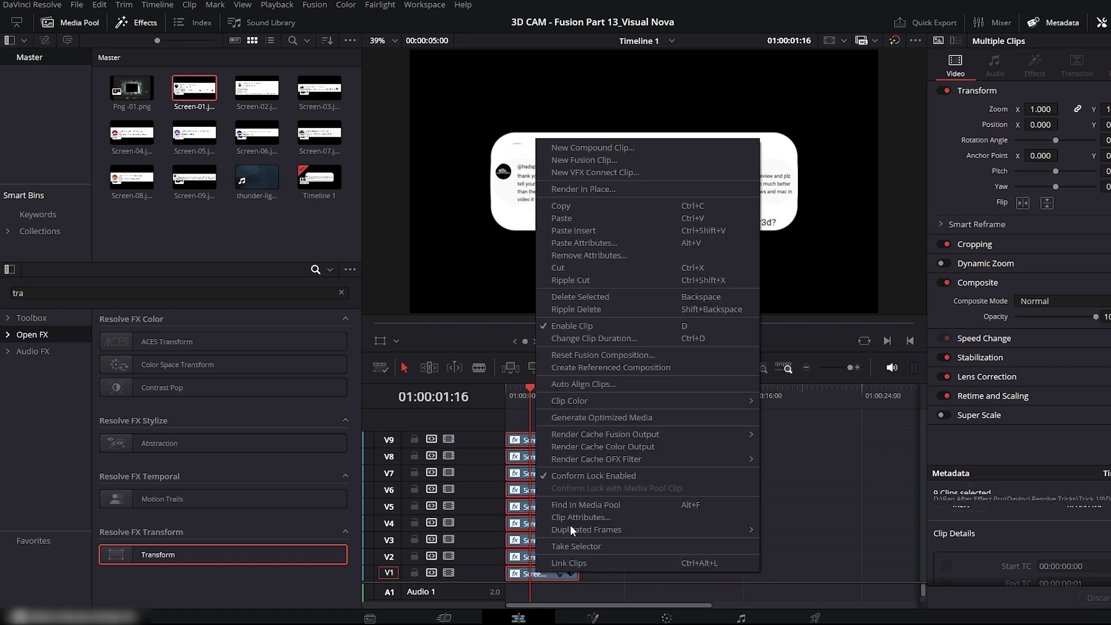
pyautogui.click(590, 161)
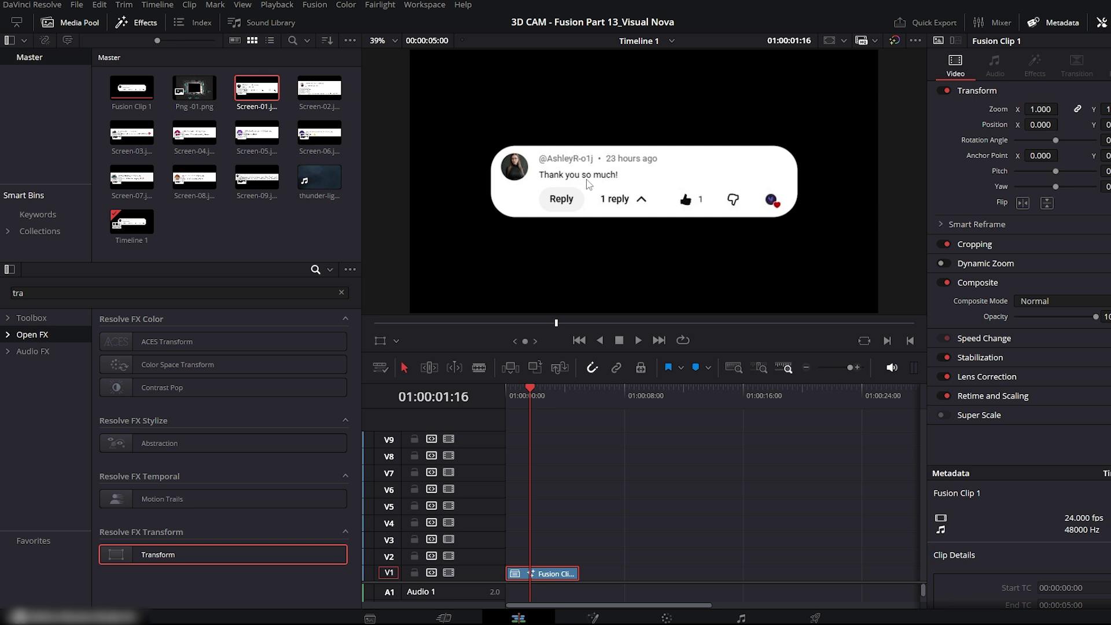
# - Open the Fusion clip's composition and delete Background1 and all nine Merge nodes
pyautogui.click(594, 619)
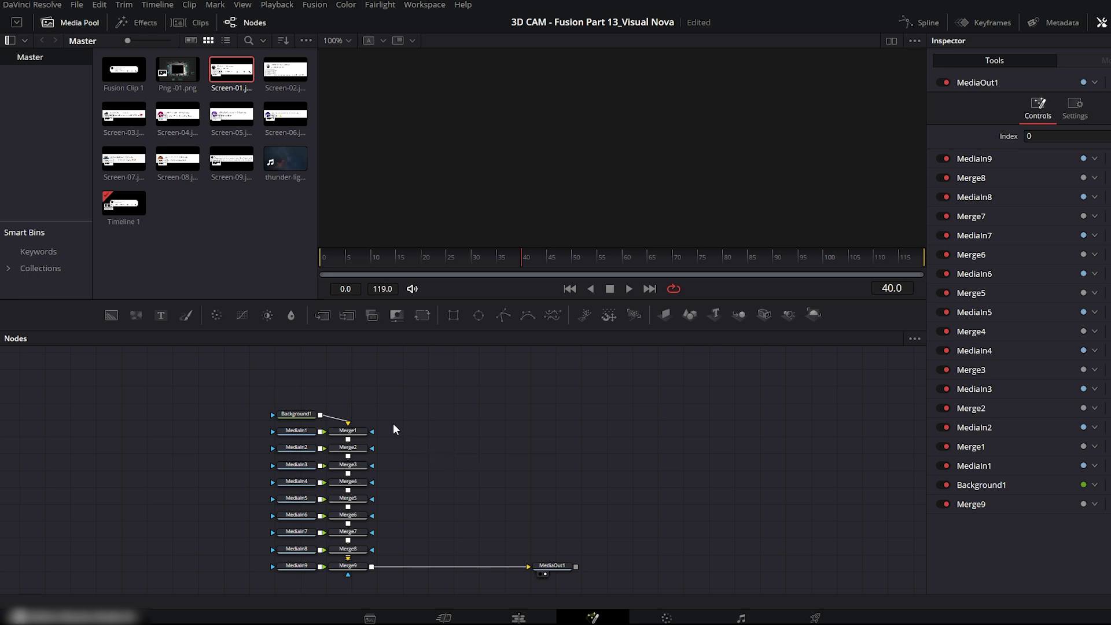
pyautogui.moveTo(370, 411); pyautogui.dragTo(352, 575)
pyautogui.press('Delete')
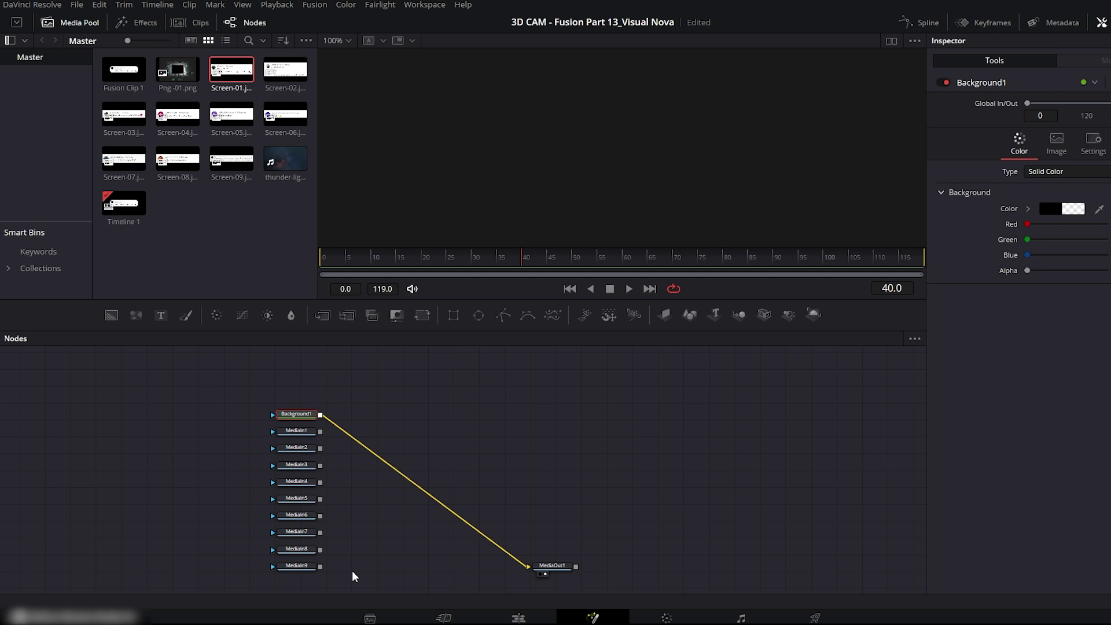
pyautogui.press('Delete')
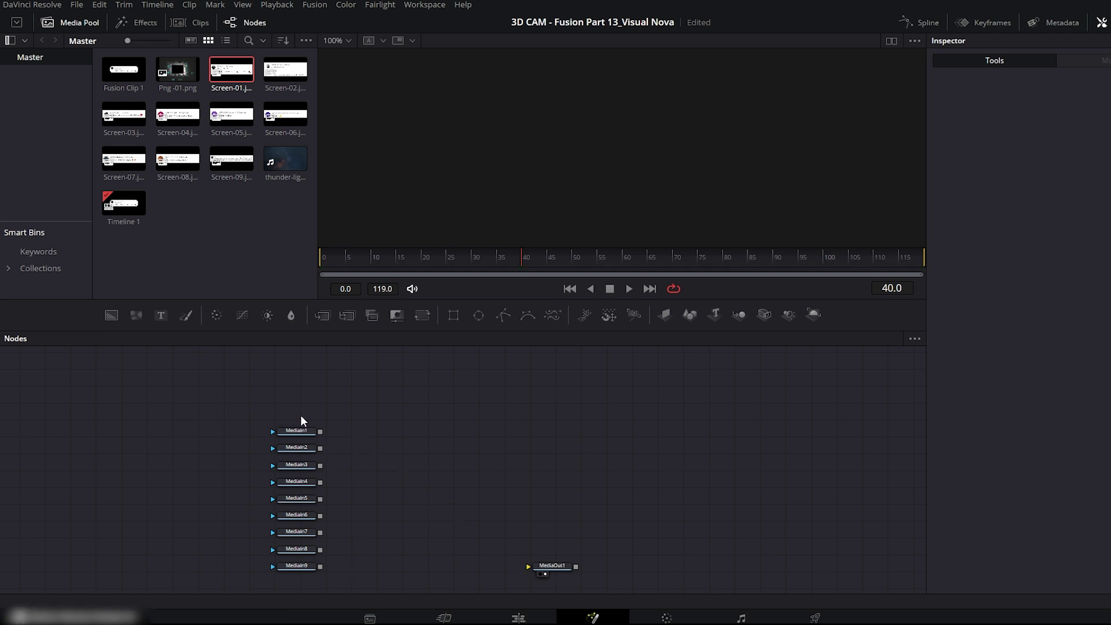
# - Spread out the node graph by moving MediaOut1 farther right and shifting the nine MediaIn nodes slightly up and left
pyautogui.moveTo(558, 571); pyautogui.dragTo(734, 553)
pyautogui.click(732, 549)
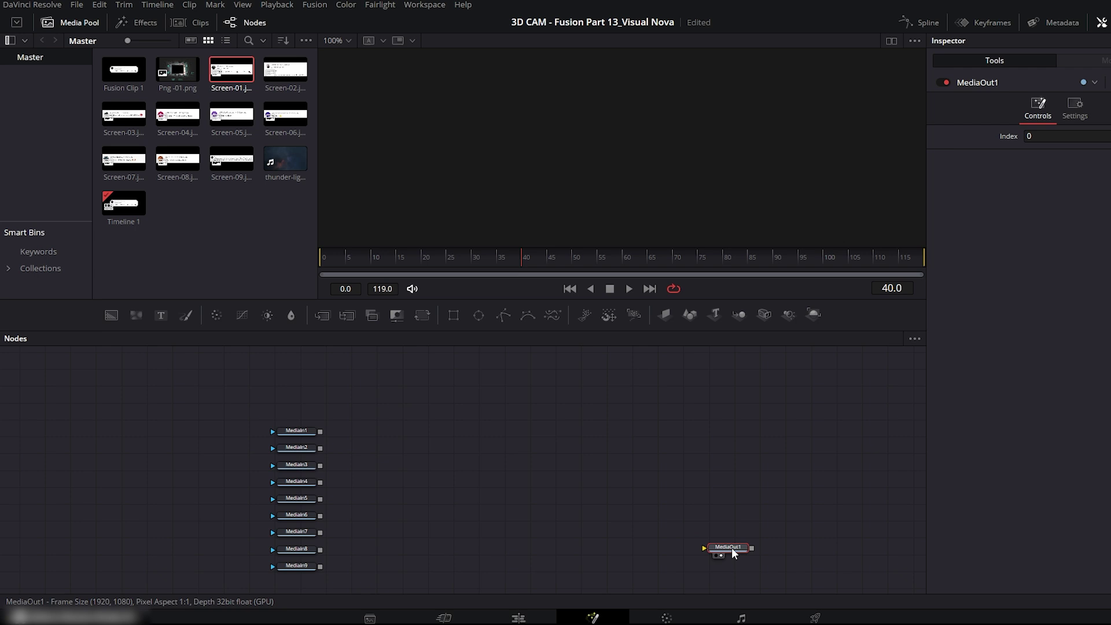
pyautogui.moveTo(353, 408); pyautogui.dragTo(266, 568)
pyautogui.moveTo(298, 433); pyautogui.dragTo(283, 414)
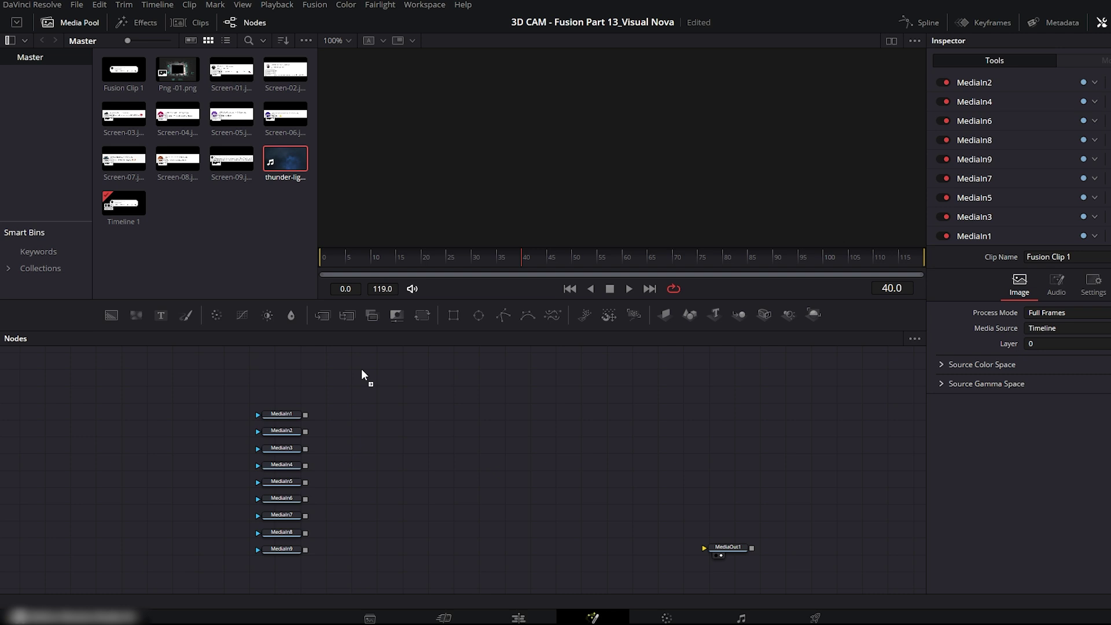
# - Bring the thunder-lightning clip into the node graph and check it through a temporary connection to MediaOut1
pyautogui.moveTo(422, 539); pyautogui.dragTo(736, 529)
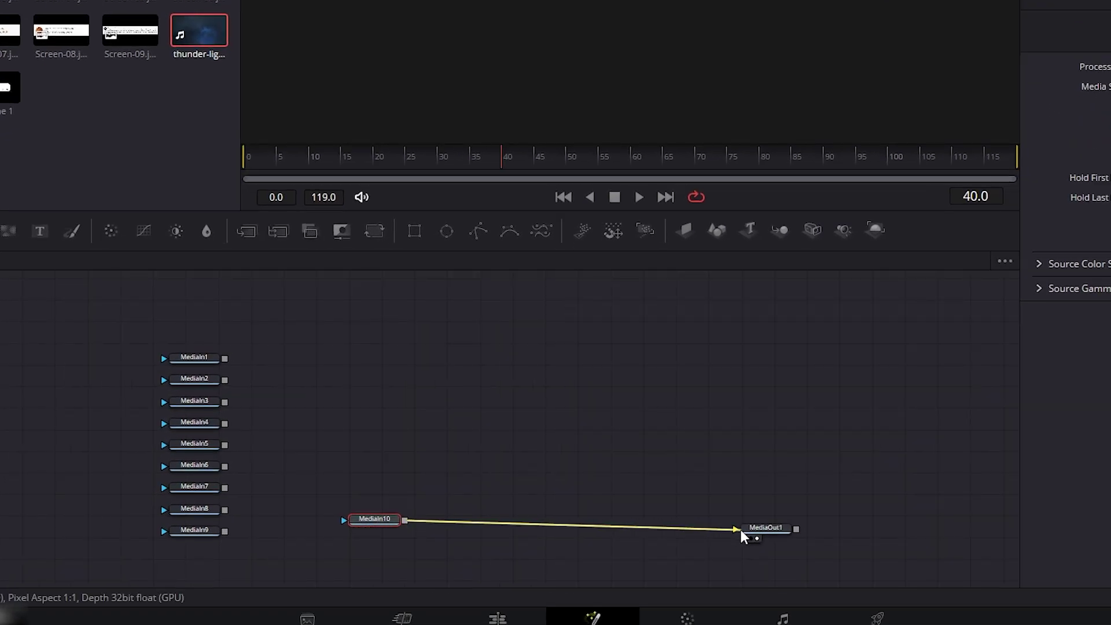
pyautogui.click(758, 526)
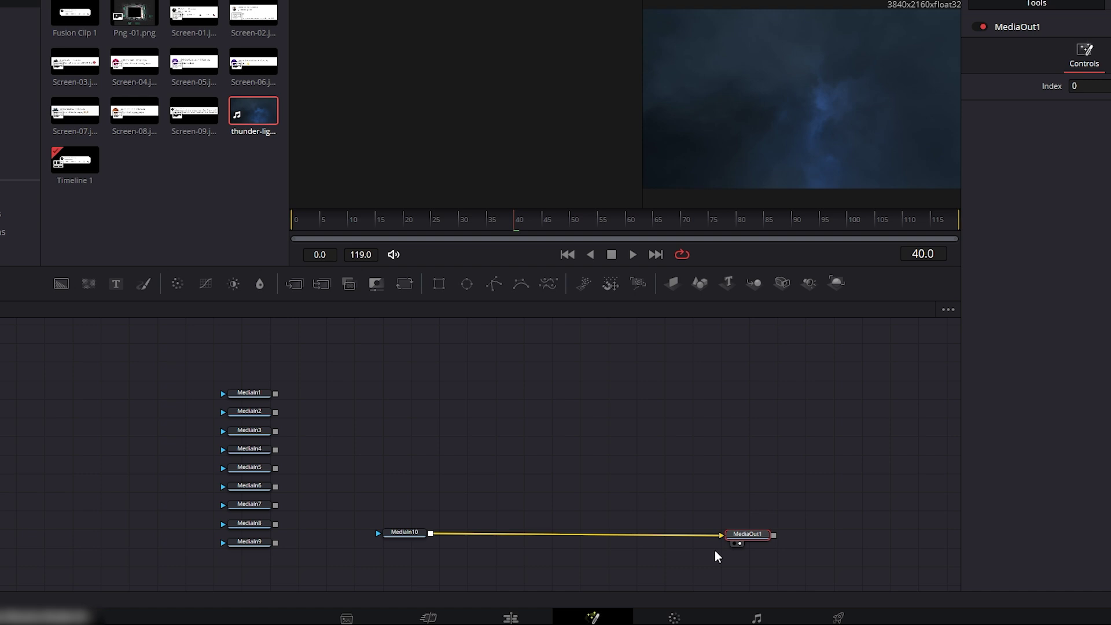
pyautogui.moveTo(732, 529); pyautogui.dragTo(554, 506)
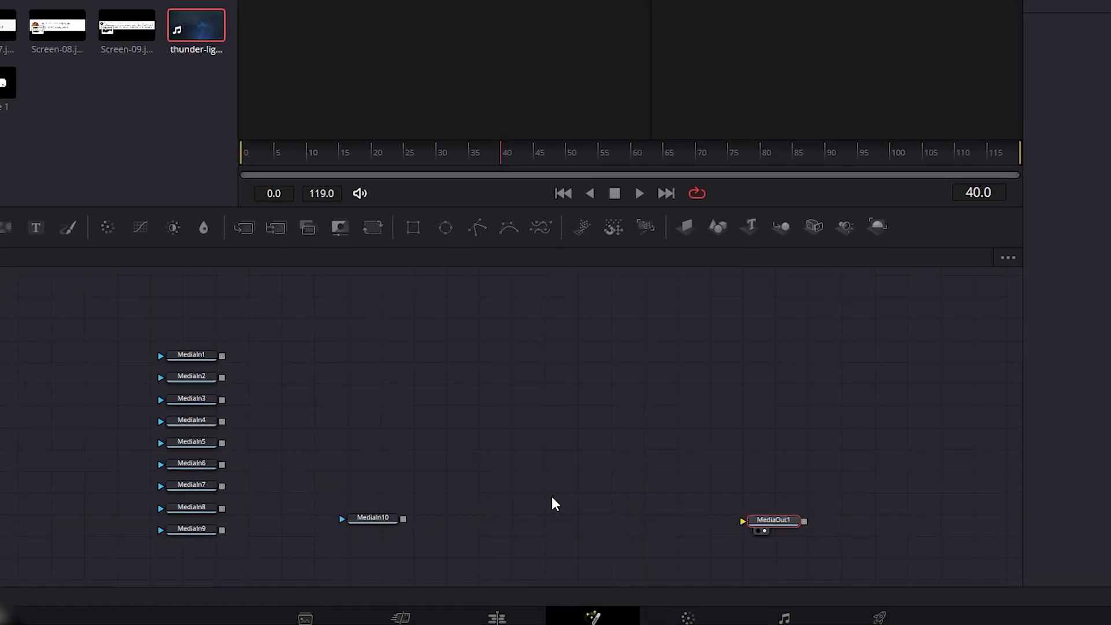
# - Chain an ImagePlane3D, a Merge3D and a Renderer3D after MediaIn10 and connect the renderer to MediaOut1
pyautogui.click(379, 520)
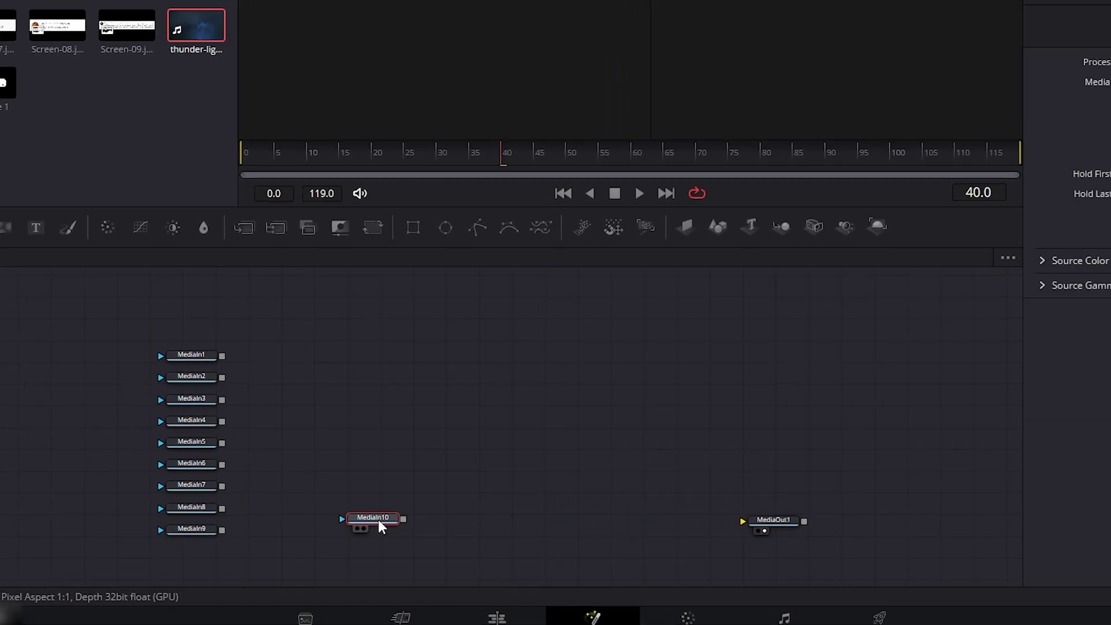
pyautogui.click(686, 227)
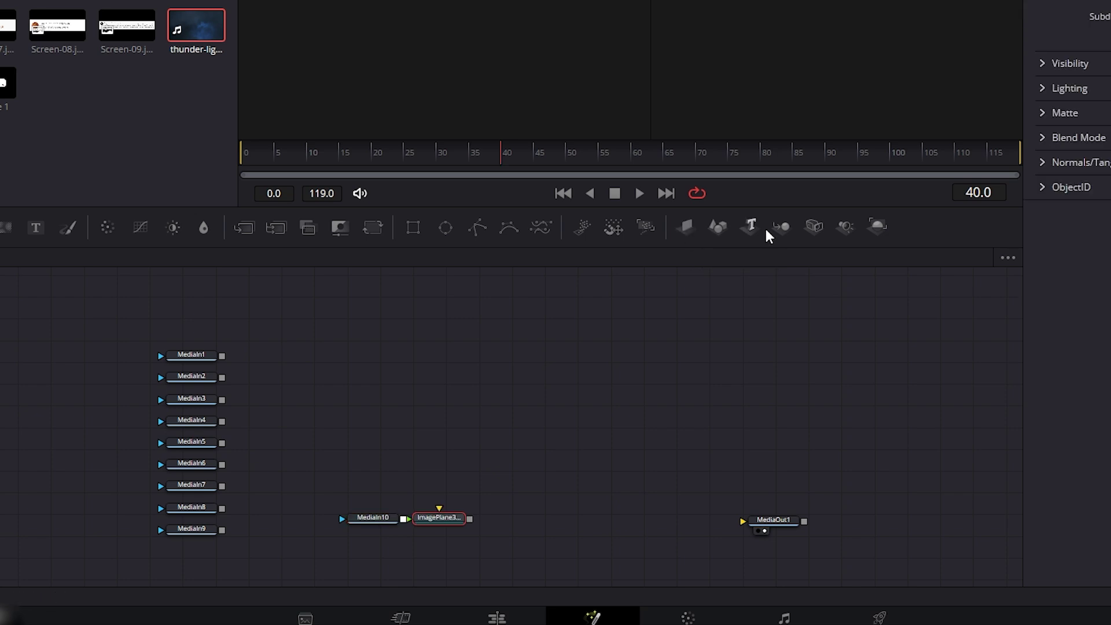
pyautogui.click(782, 227)
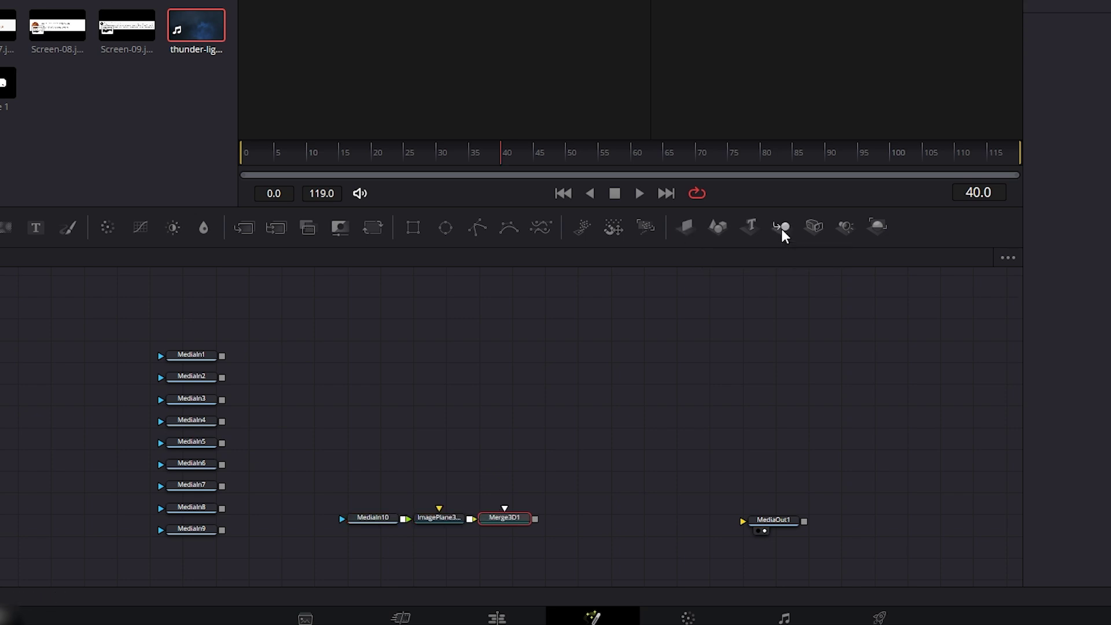
pyautogui.click(877, 227)
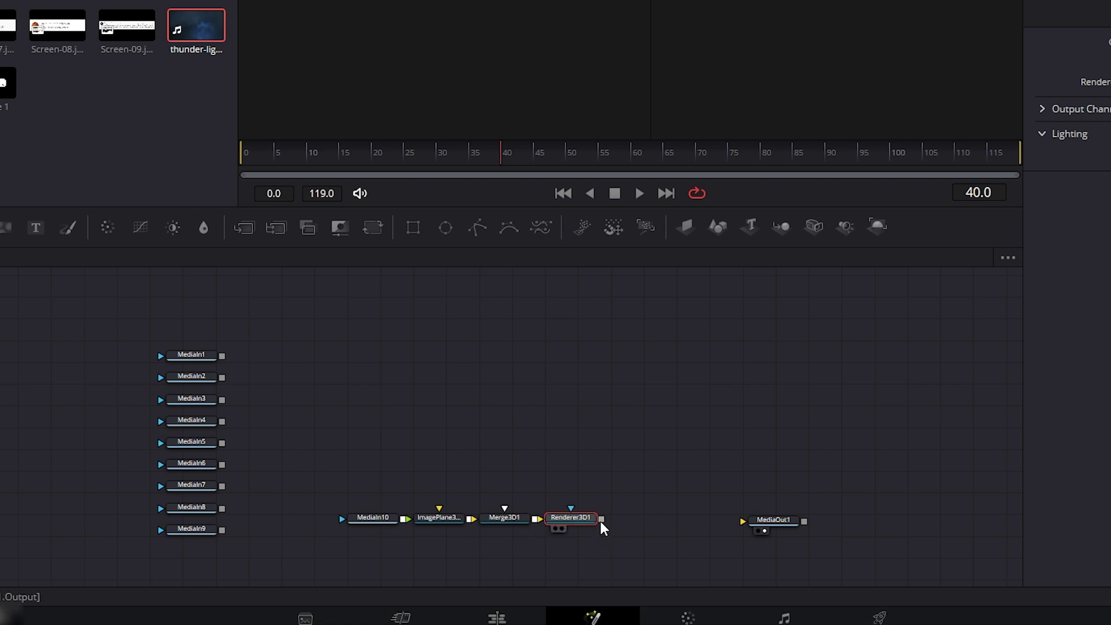
pyautogui.moveTo(601, 520); pyautogui.dragTo(746, 523)
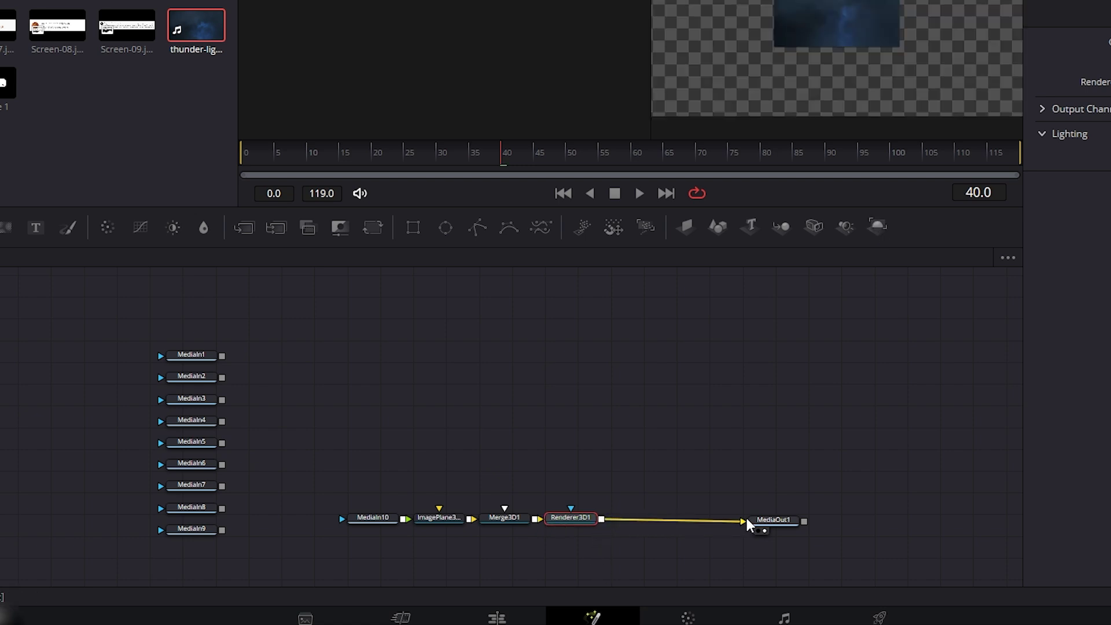
# - Connect a Camera3D to Merge3D1, place it below that node, and move the whole 3D chain higher in the graph
pyautogui.moveTo(815, 237); pyautogui.dragTo(512, 518)
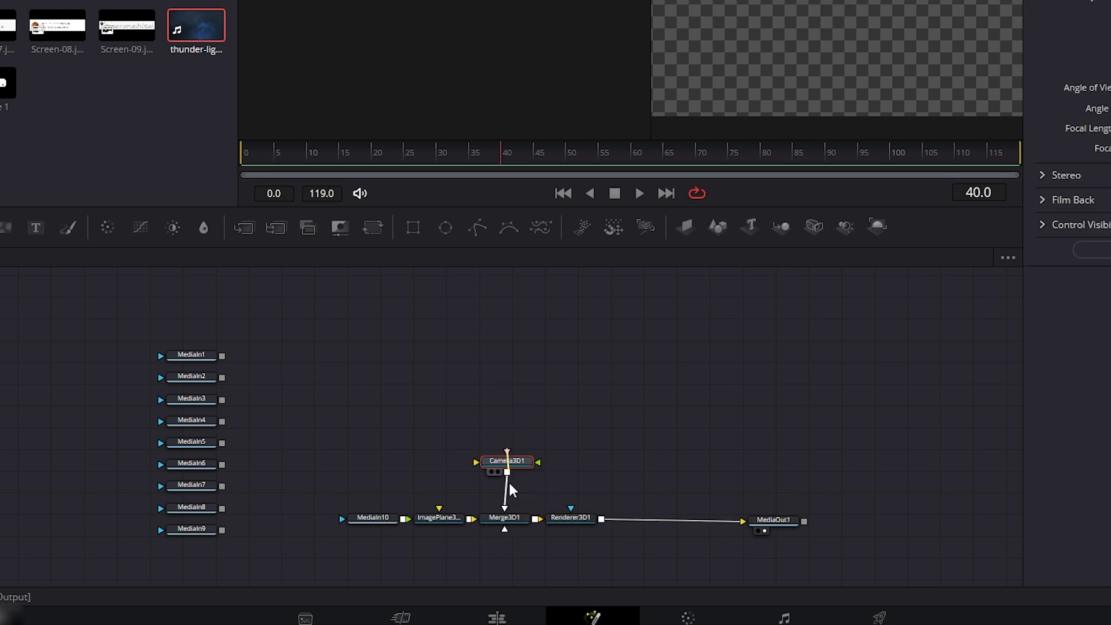
pyautogui.moveTo(507, 462); pyautogui.dragTo(505, 566)
pyautogui.moveTo(810, 467); pyautogui.dragTo(345, 573)
pyautogui.click(503, 518)
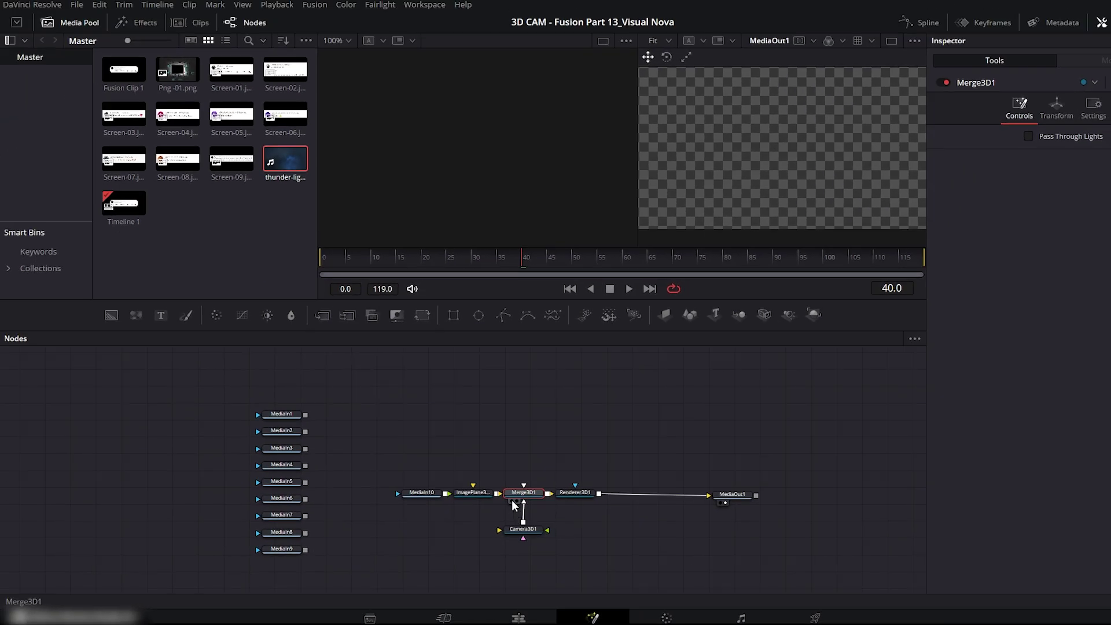
# - Display Merge3D1 in a viewer at 25% zoom and frame its 3D scene around the camera from an angle
pyautogui.click(512, 502)
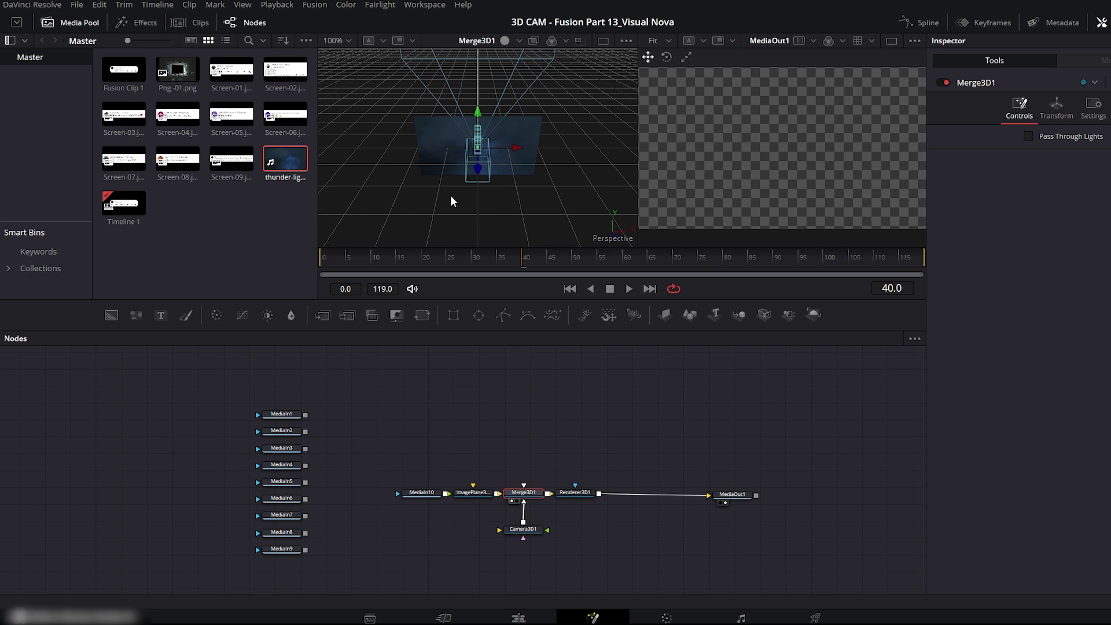
pyautogui.click(349, 39)
pyautogui.click(346, 74)
pyautogui.moveTo(425, 207); pyautogui.dragTo(511, 173)
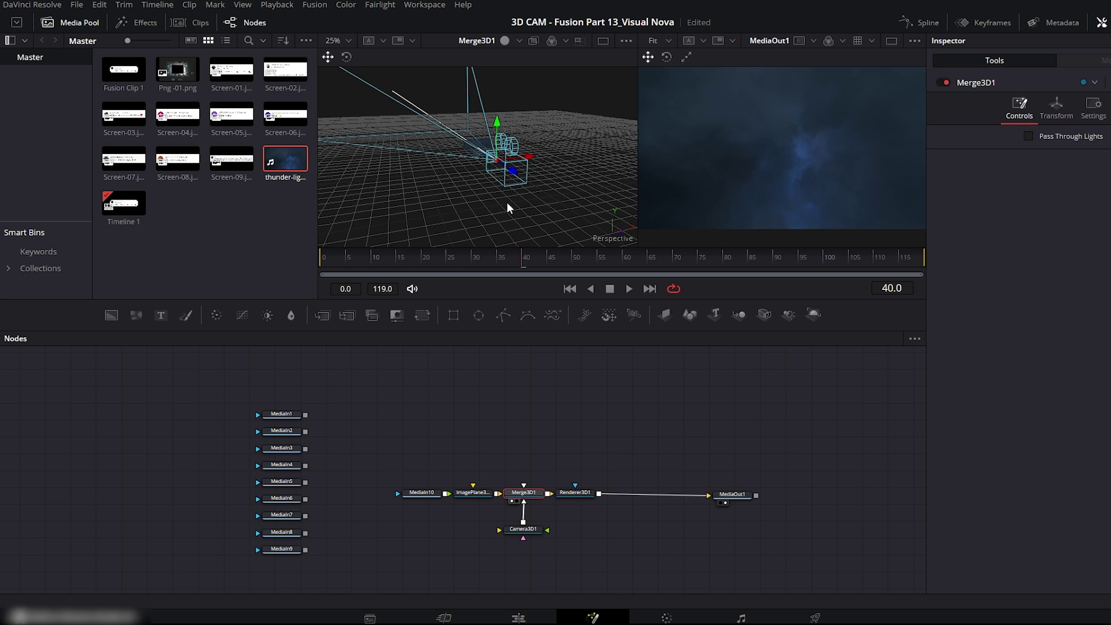
# - Set Camera3D1's focal length to 100 mm and slide the camera back along its Z axis and in again to test the framing
pyautogui.click(526, 530)
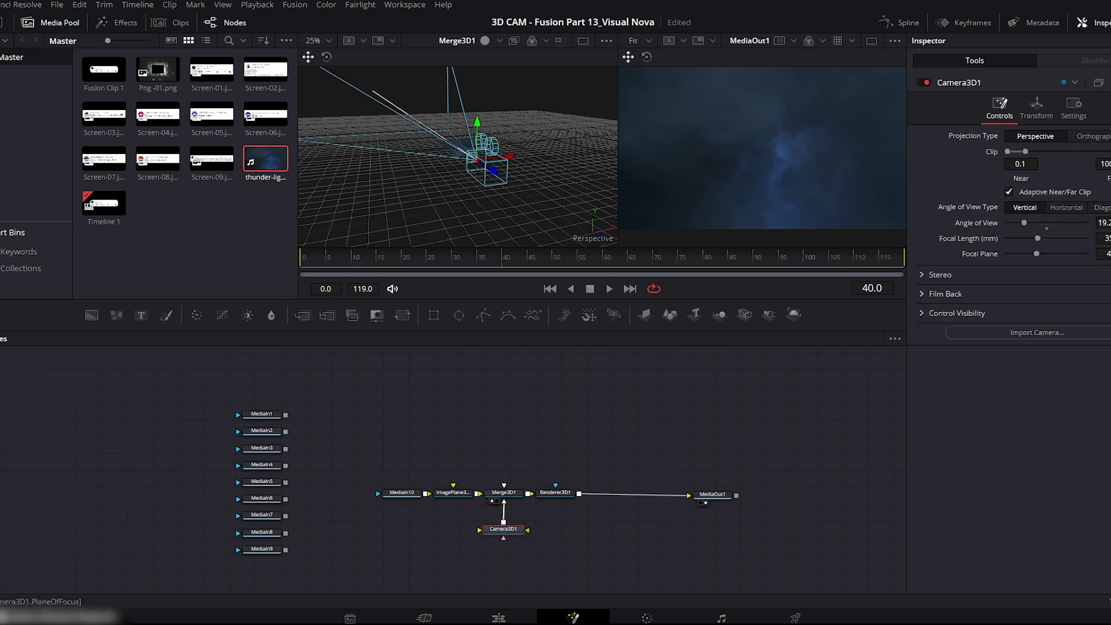
pyautogui.click(1075, 237)
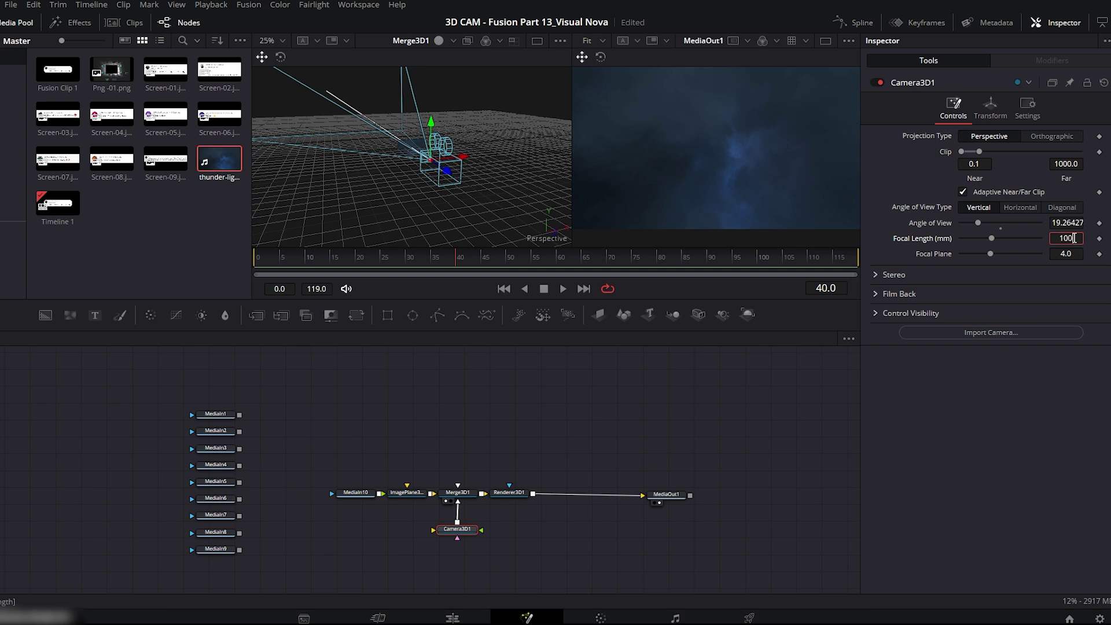
pyautogui.press('Tab')
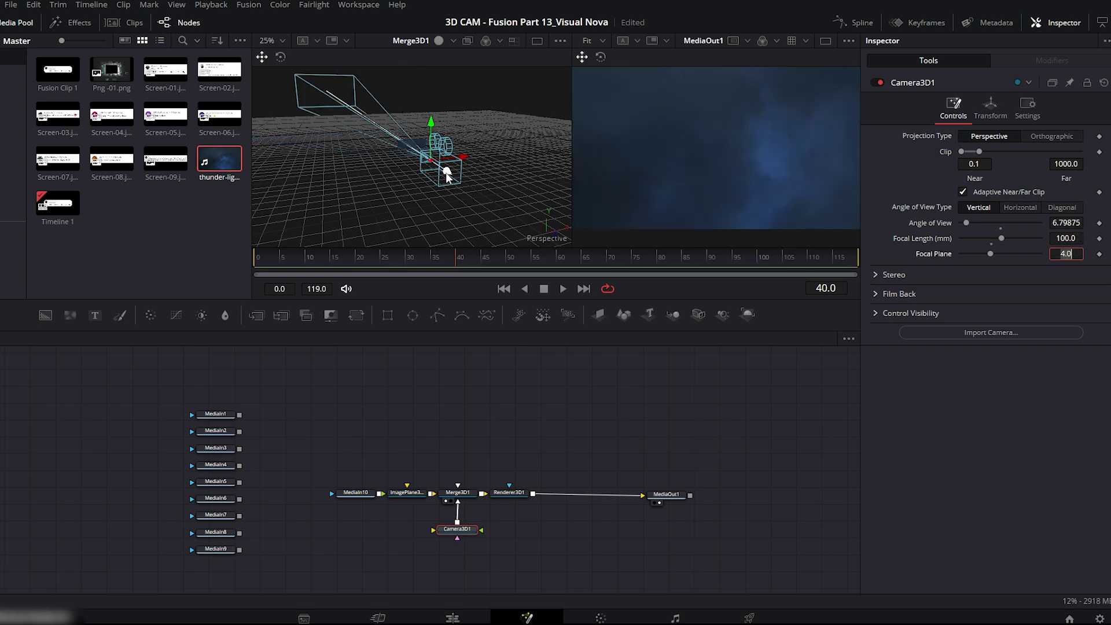
pyautogui.moveTo(446, 174); pyautogui.dragTo(536, 227)
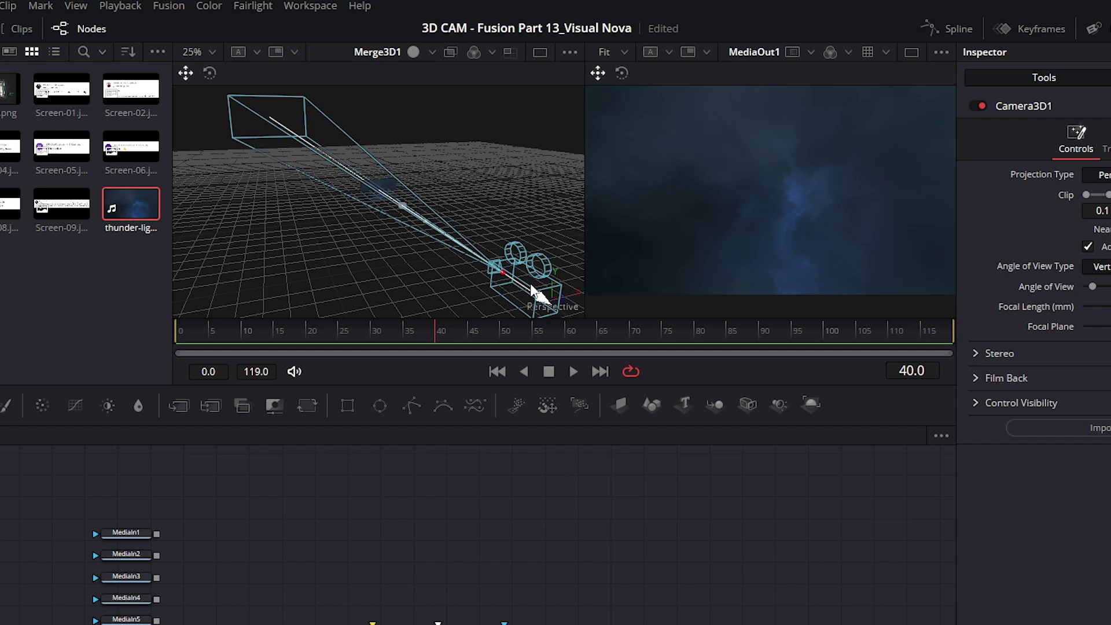
pyautogui.moveTo(531, 284); pyautogui.dragTo(437, 231)
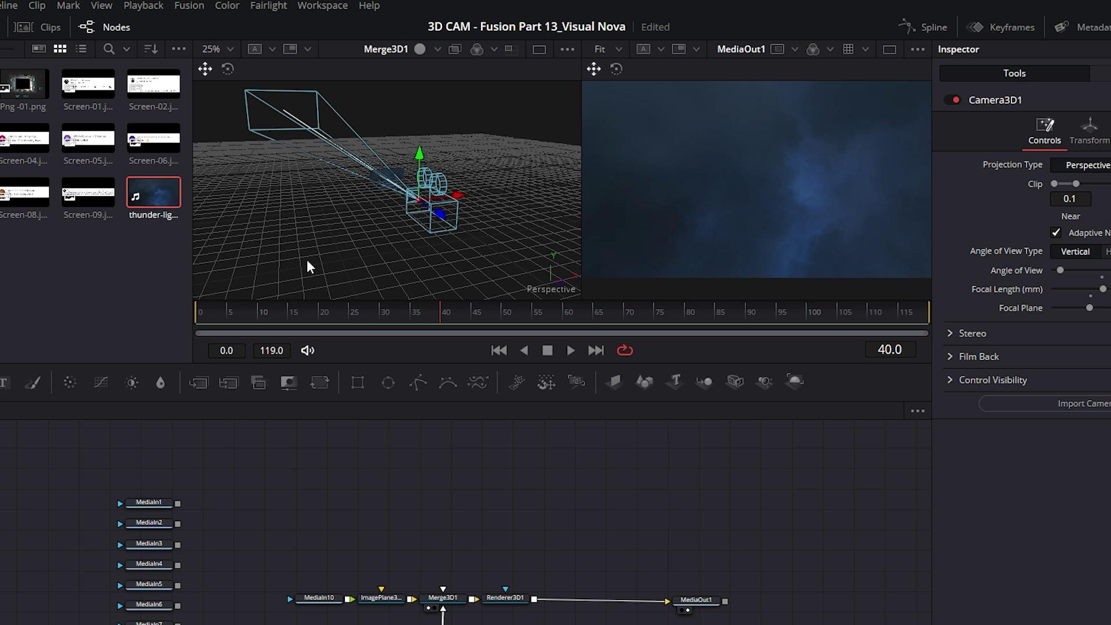
# - Add Png -01.png to the node graph above MediaIn10 and connect it to Merge3D1 through a new ImagePlane3D
pyautogui.click(113, 75)
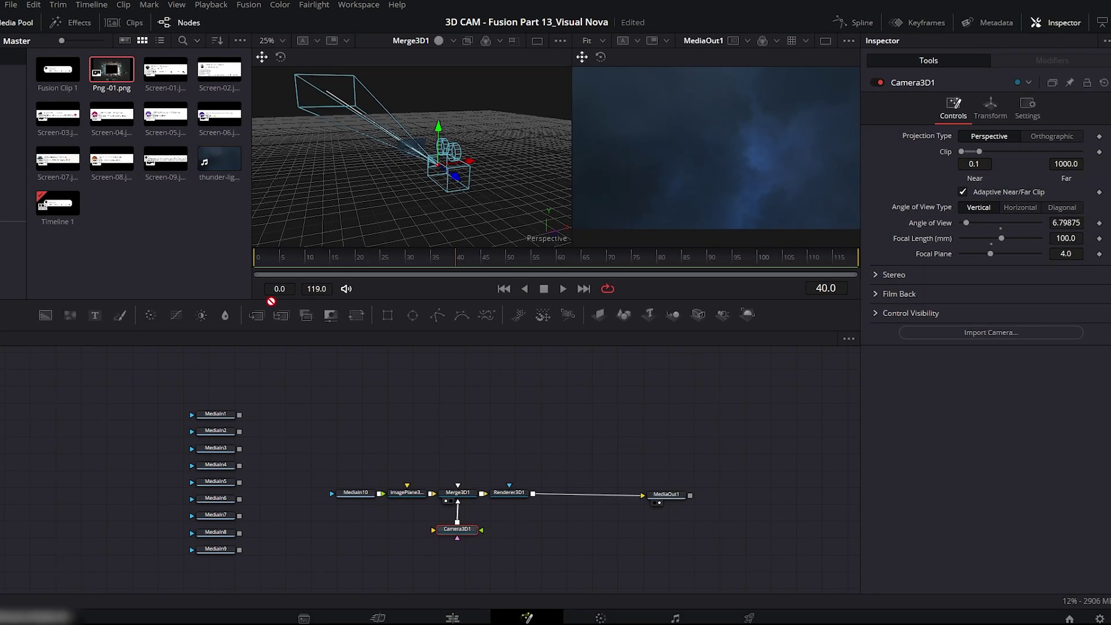
pyautogui.moveTo(357, 449); pyautogui.dragTo(360, 451)
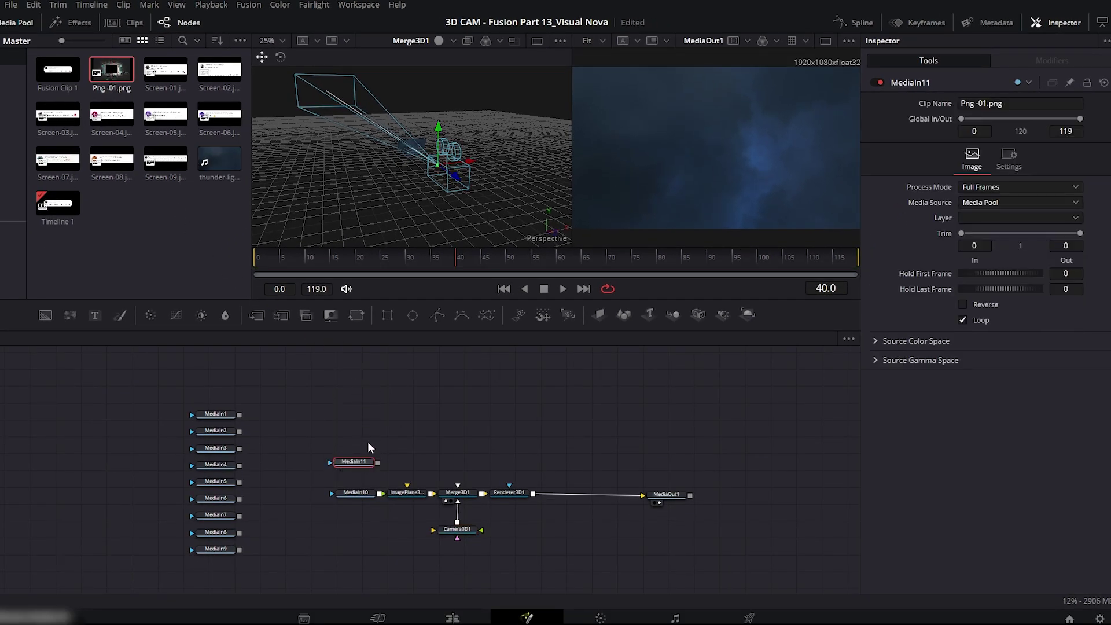
pyautogui.click(600, 315)
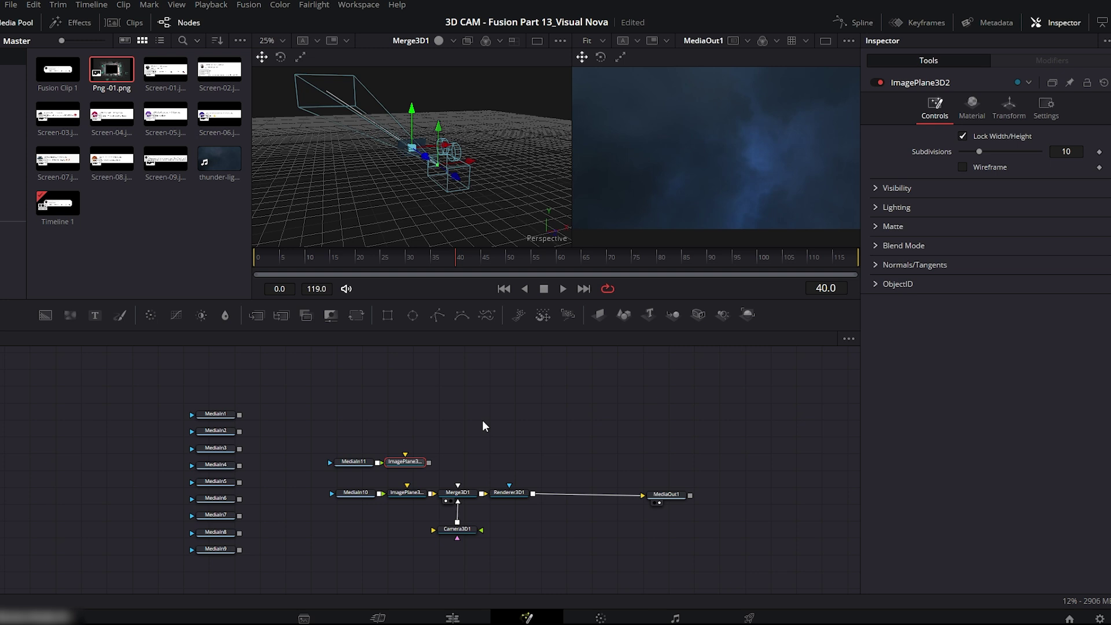
pyautogui.moveTo(429, 462); pyautogui.dragTo(458, 496)
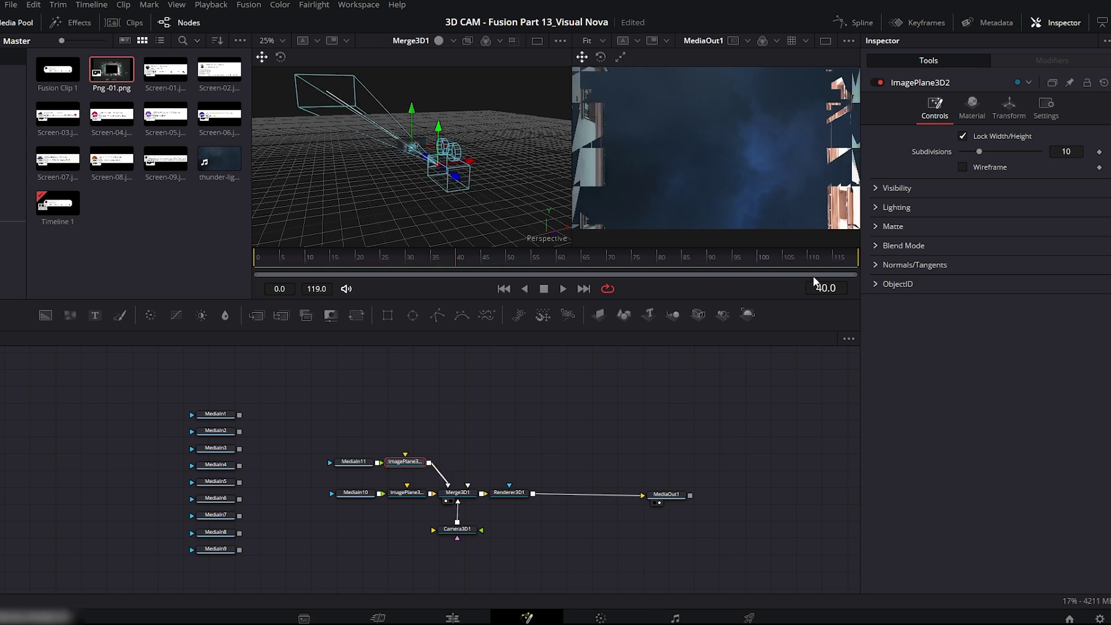
# - Set ImagePlane3D2's Z translation to 0.1 and pull the camera back along Z to frame the whole building image
pyautogui.click(1008, 107)
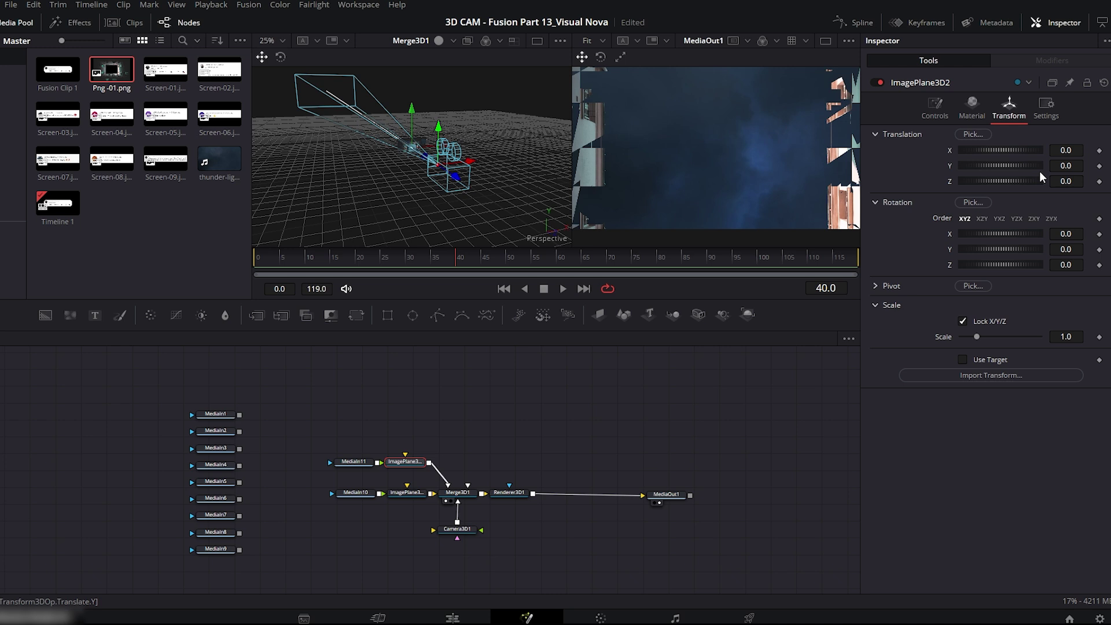
pyautogui.write('0.1')
pyautogui.press('Tab')
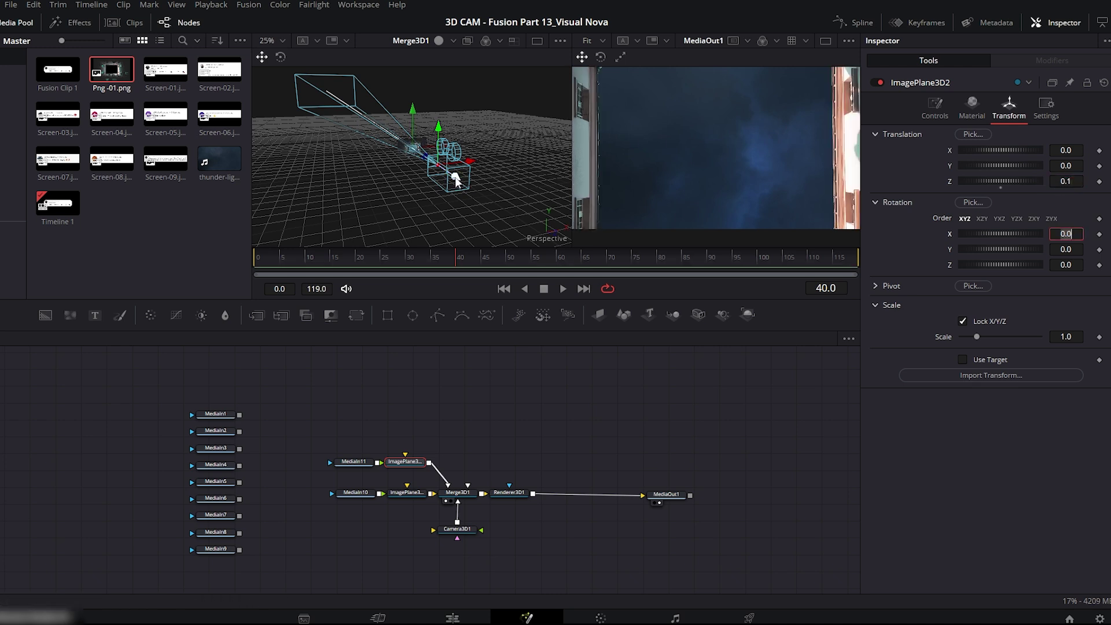
pyautogui.moveTo(455, 180); pyautogui.dragTo(529, 240)
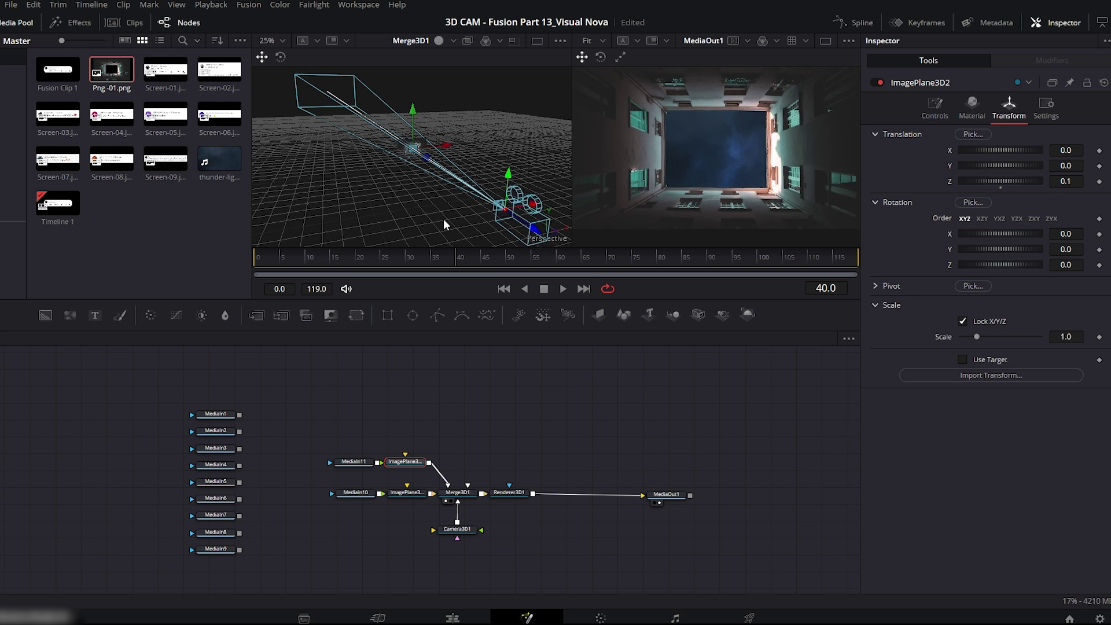
pyautogui.moveTo(434, 217); pyautogui.dragTo(332, 180)
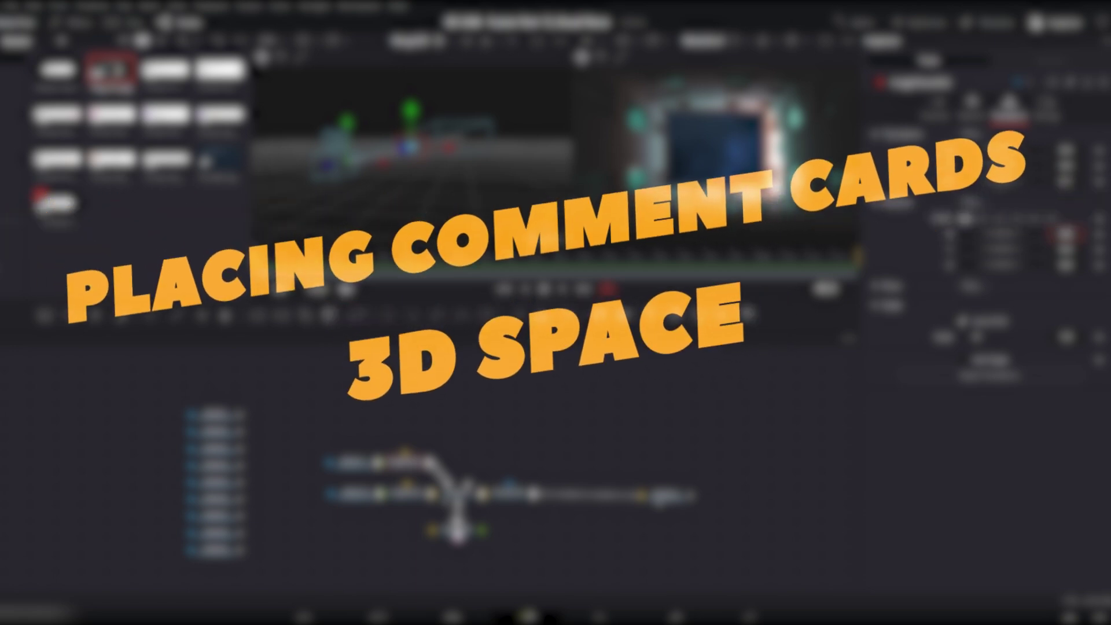
# - Move Camera3D1 forward through the building opening to a Z translation of 0.140463 and go to frame 0
pyautogui.click(456, 530)
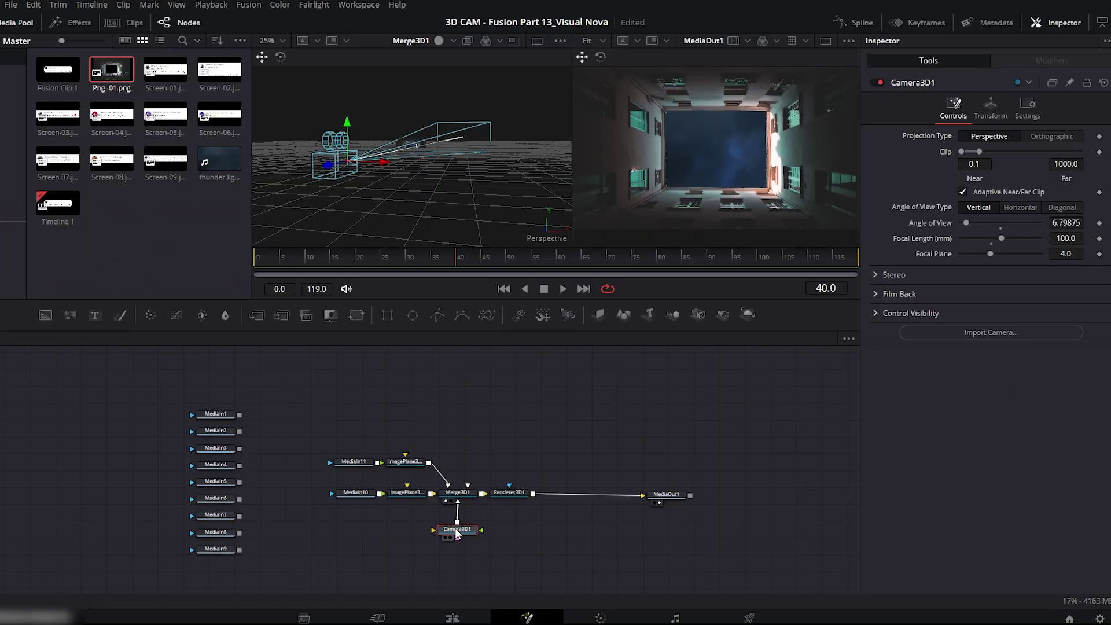
pyautogui.click(991, 109)
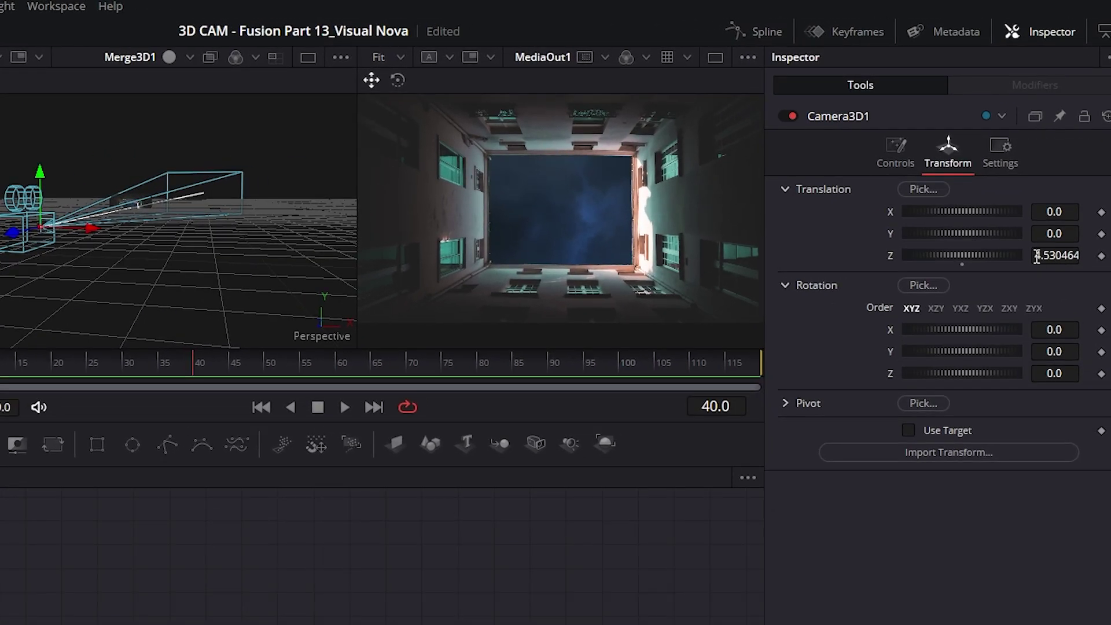
pyautogui.moveTo(1038, 256); pyautogui.dragTo(979, 255)
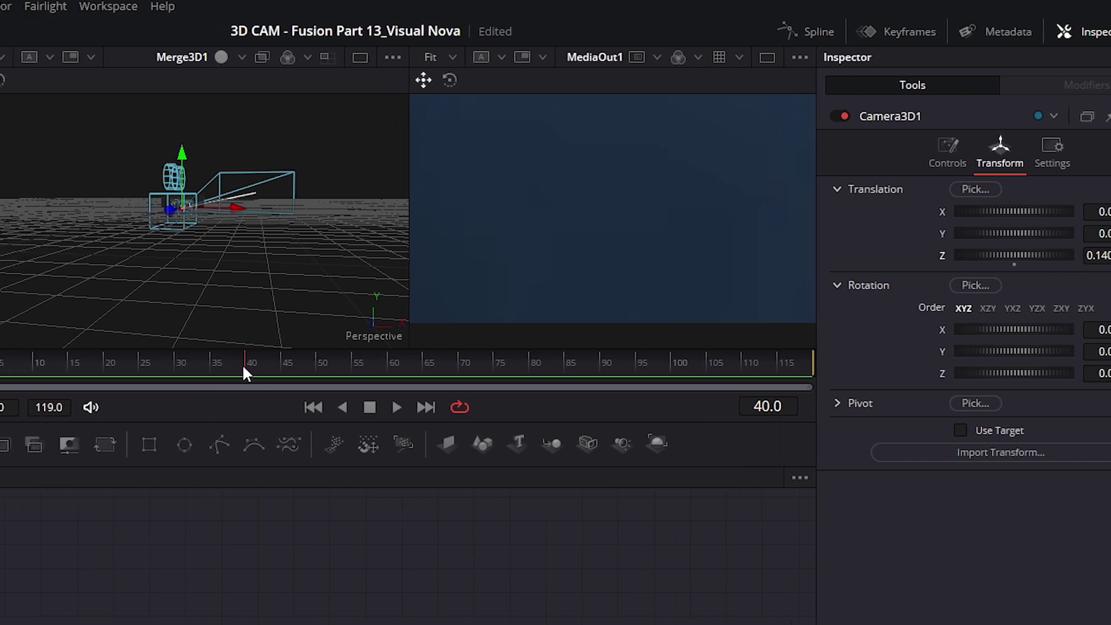
pyautogui.moveTo(185, 367); pyautogui.dragTo(0, 386)
pyautogui.click(359, 571)
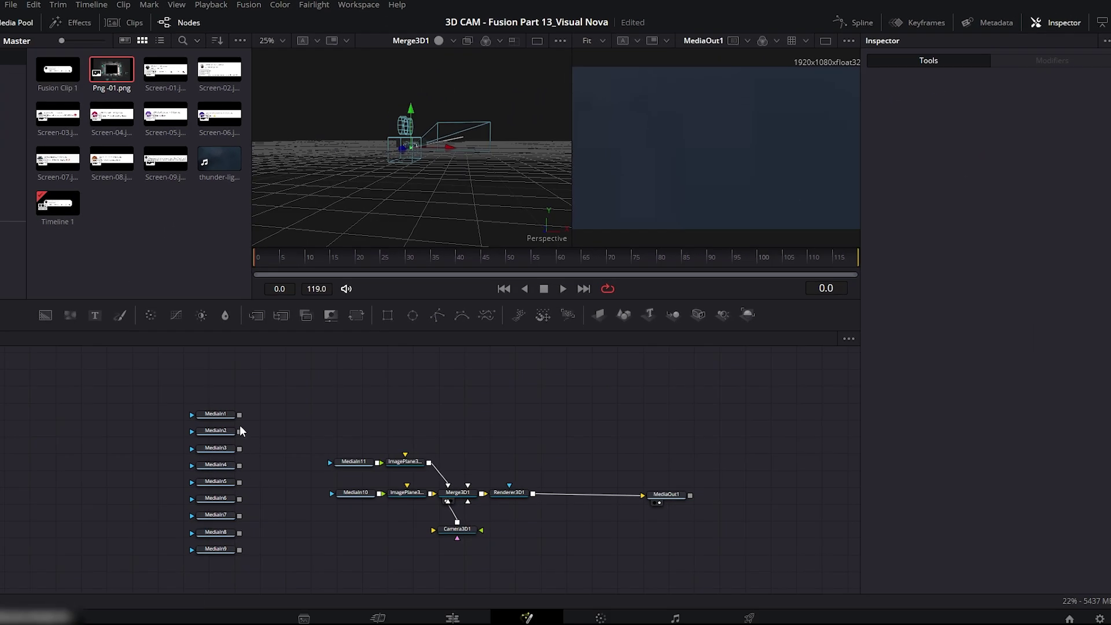
# - Place MediaIn1 above MediaIn11 and connect it to Merge3D1 through a new ImagePlane3D
pyautogui.moveTo(216, 414); pyautogui.dragTo(355, 436)
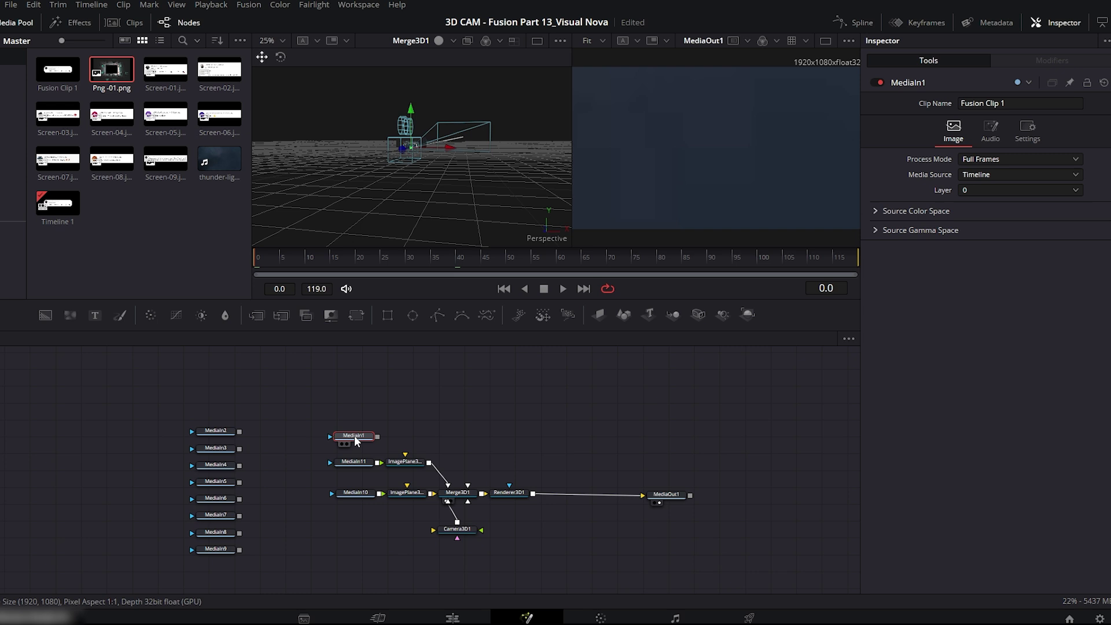
pyautogui.click(603, 317)
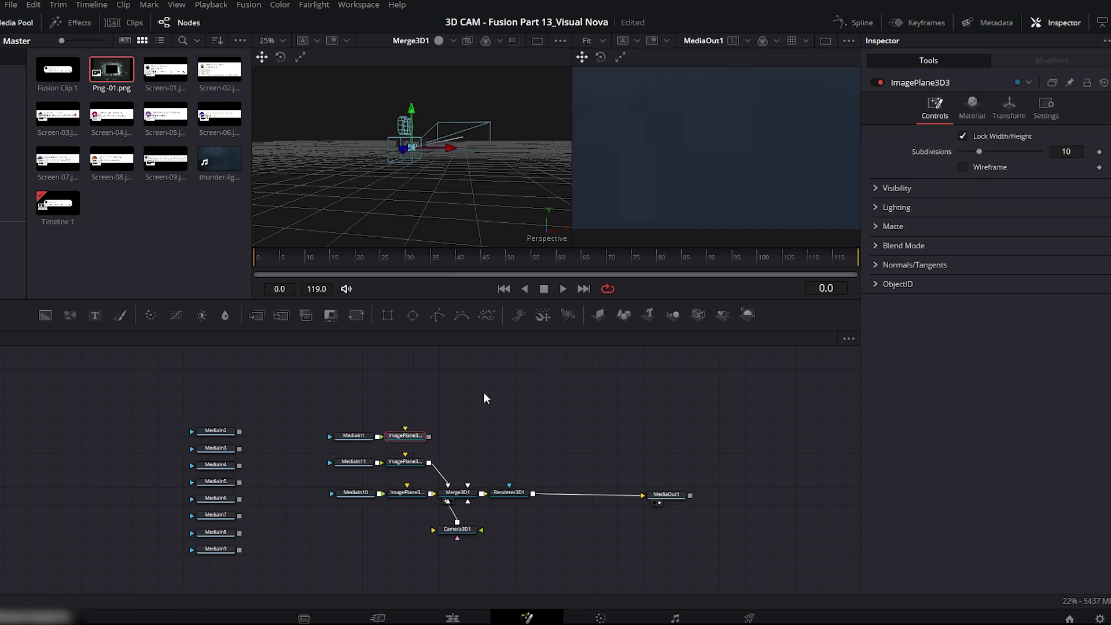
pyautogui.moveTo(428, 436); pyautogui.dragTo(463, 499)
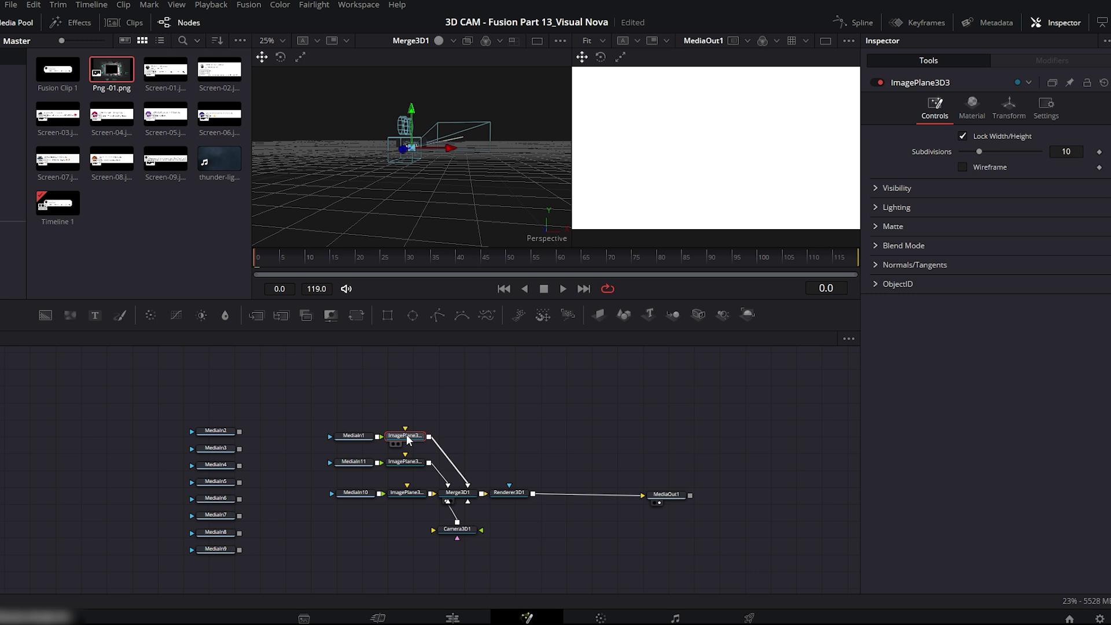
# - Set ImagePlane3D3's scale to 0.029 and its Z translation to 0.02
pyautogui.click(1009, 107)
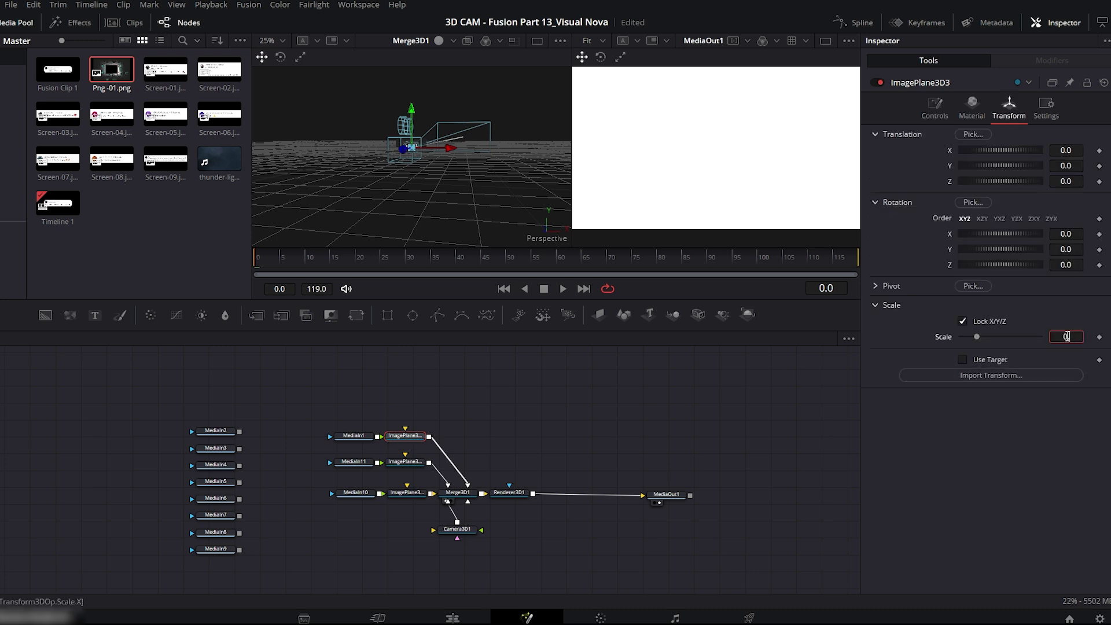
pyautogui.write('9')
pyautogui.click(1065, 150)
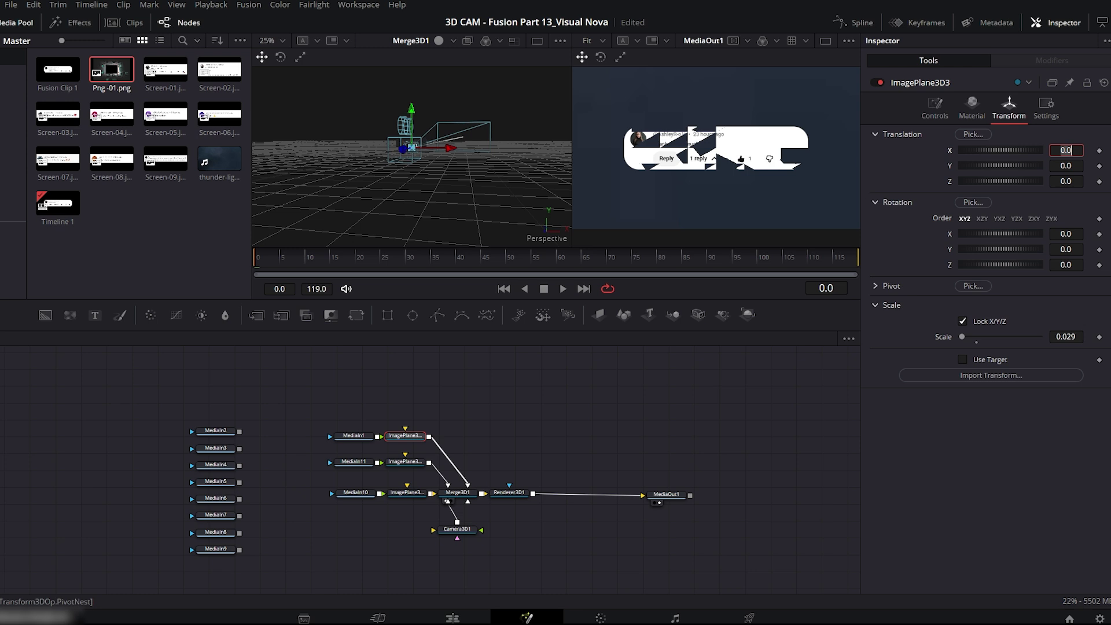
pyautogui.click(1063, 185)
pyautogui.write('0.02')
pyautogui.press('Tab')
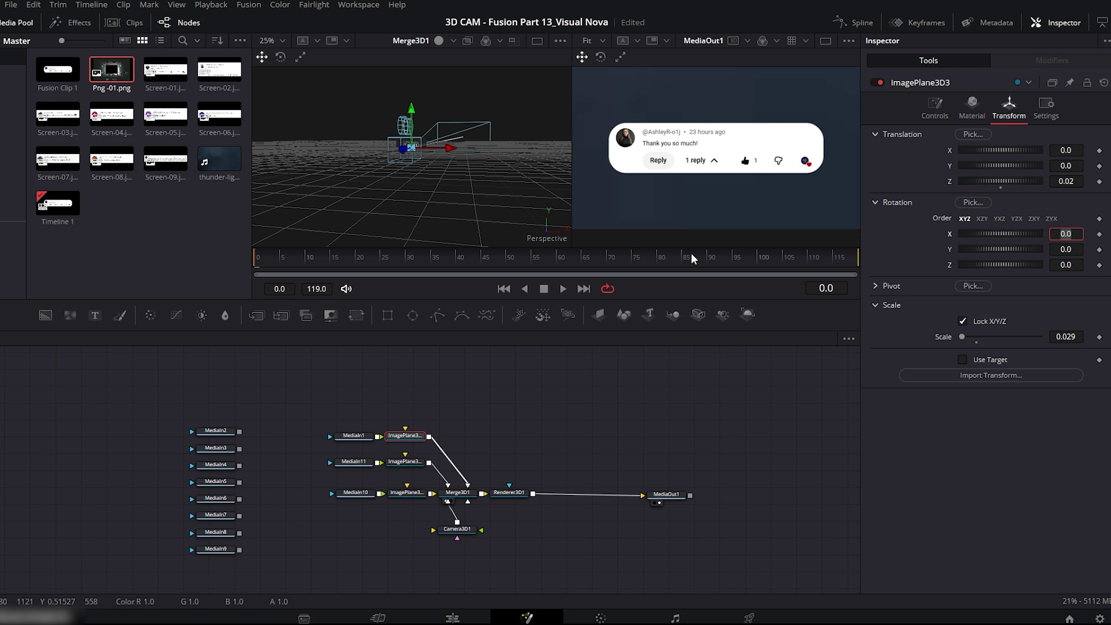
# - Move Camera3D1 back to a Z translation of 0.330463, then place MediaIn2 above MediaIn1 and connect it to Merge3D1 through a new ImagePlane3D
pyautogui.click(455, 534)
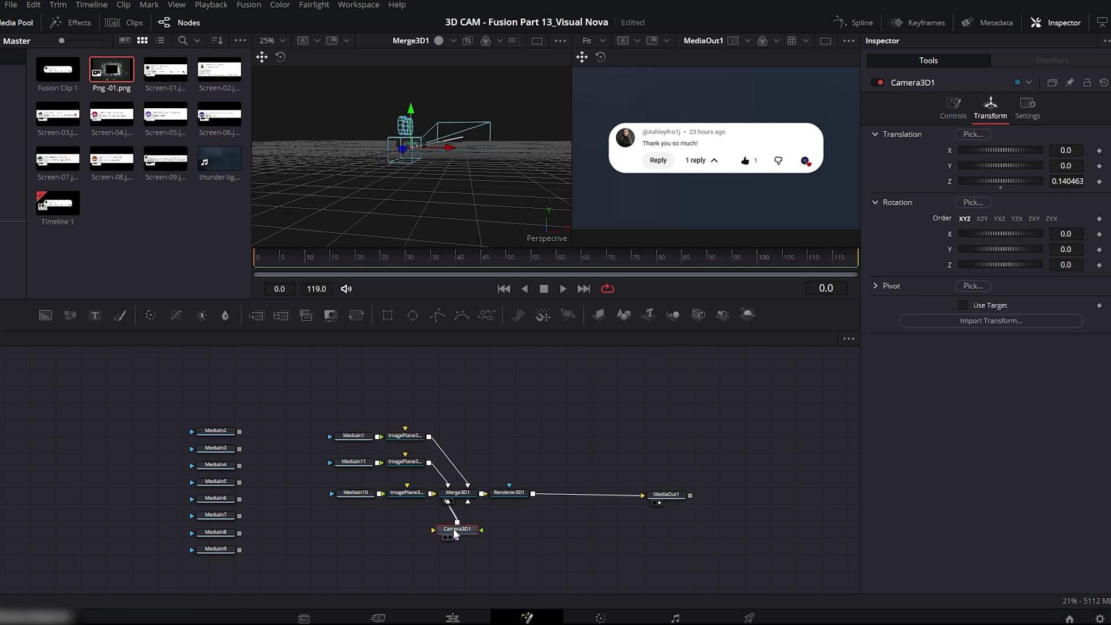
pyautogui.moveTo(1066, 182); pyautogui.dragTo(1109, 181)
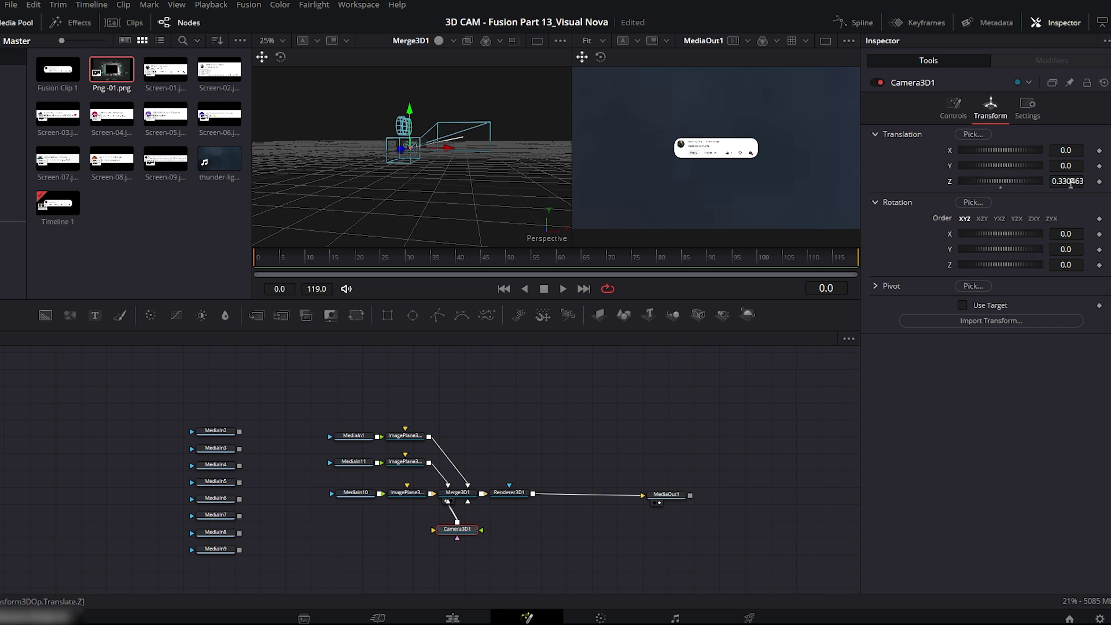
pyautogui.moveTo(220, 433); pyautogui.dragTo(360, 413)
pyautogui.click(355, 411)
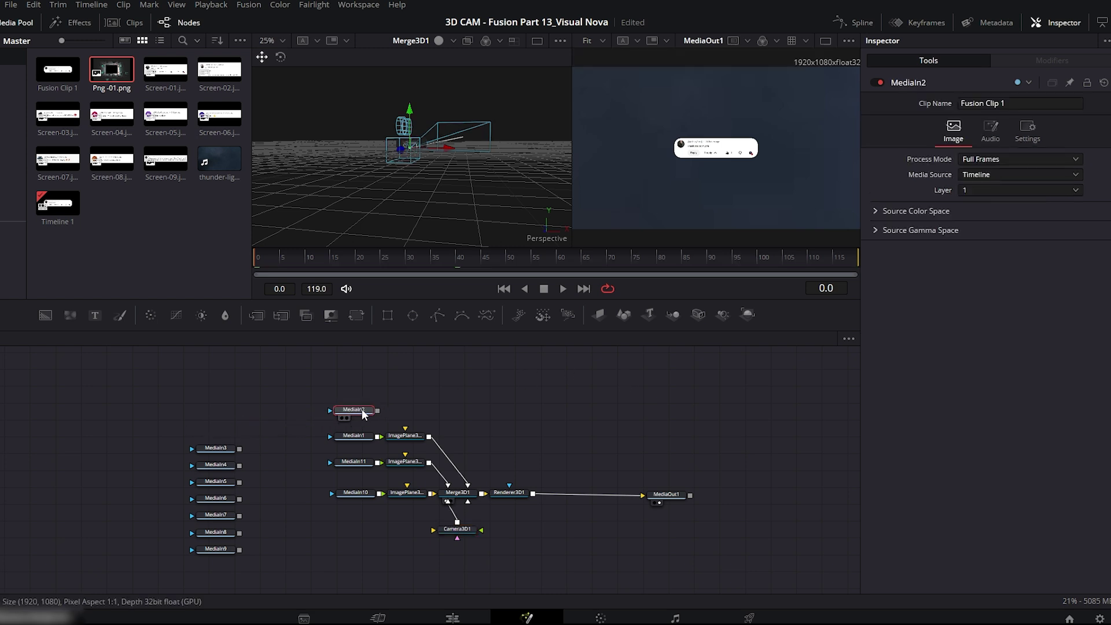
pyautogui.click(603, 316)
pyautogui.moveTo(428, 411); pyautogui.dragTo(463, 497)
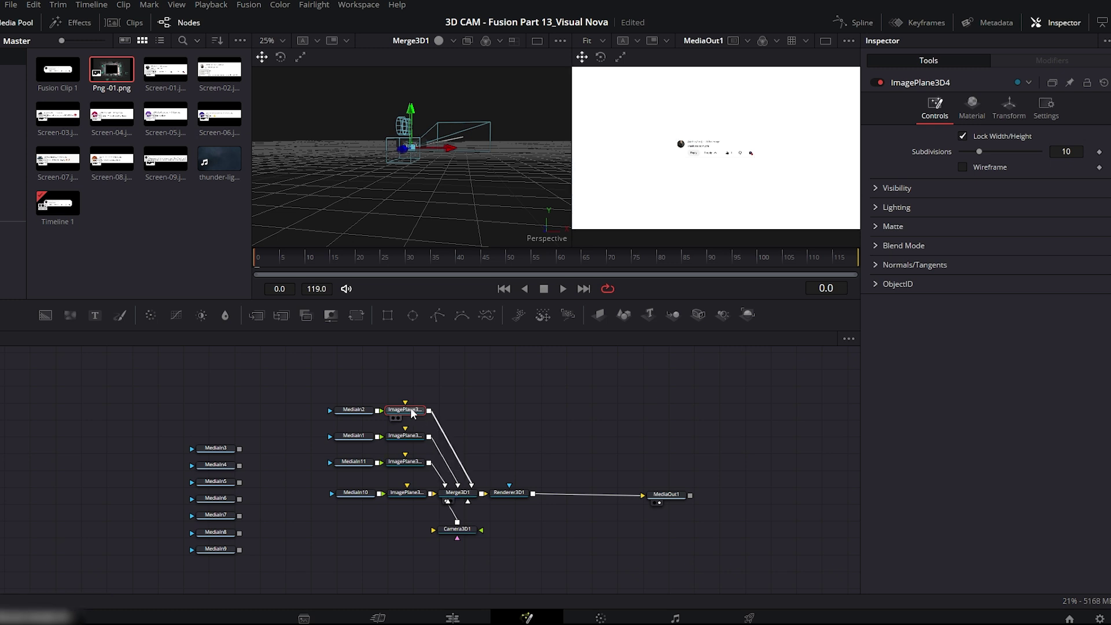
pyautogui.click(1009, 106)
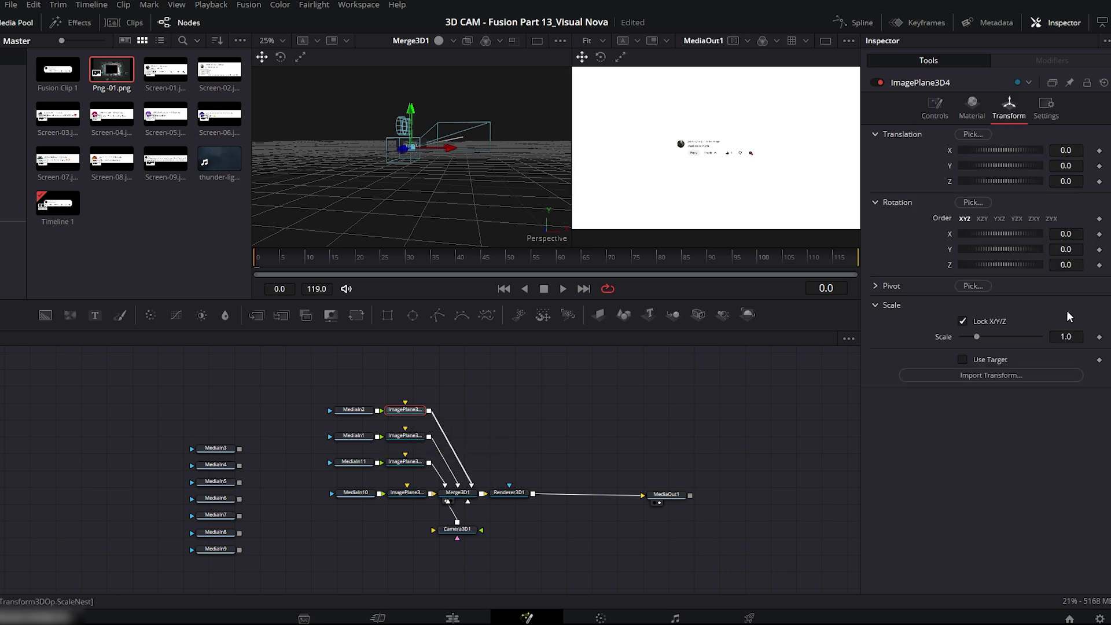
pyautogui.doubleClick(1068, 336)
pyautogui.write('0.85')
pyautogui.press('Return')
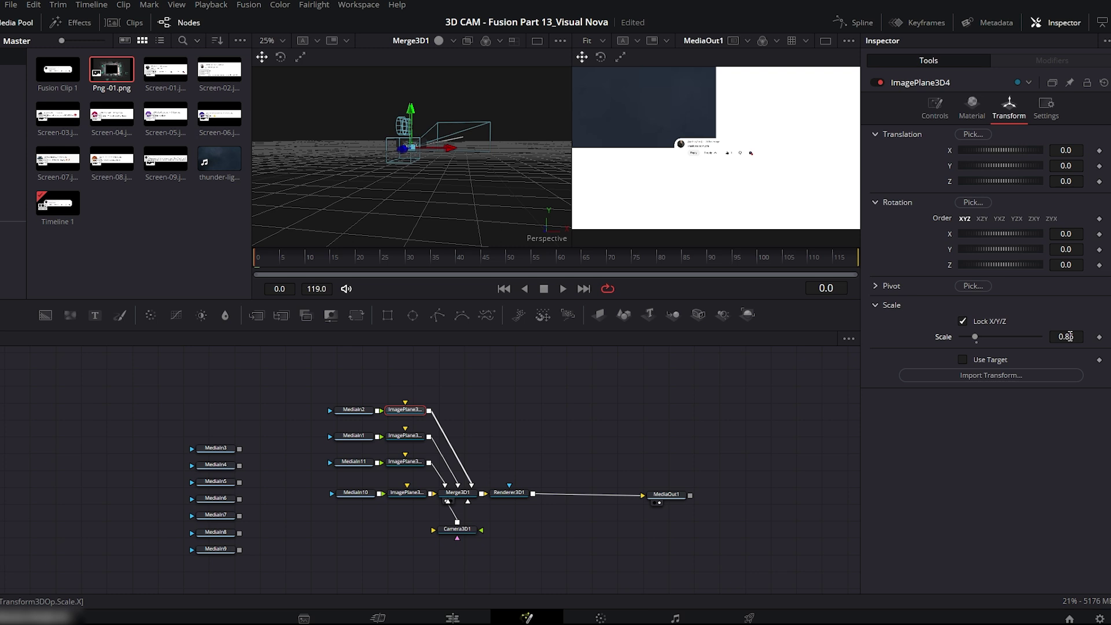
pyautogui.hotkey('ctrl', 'z')
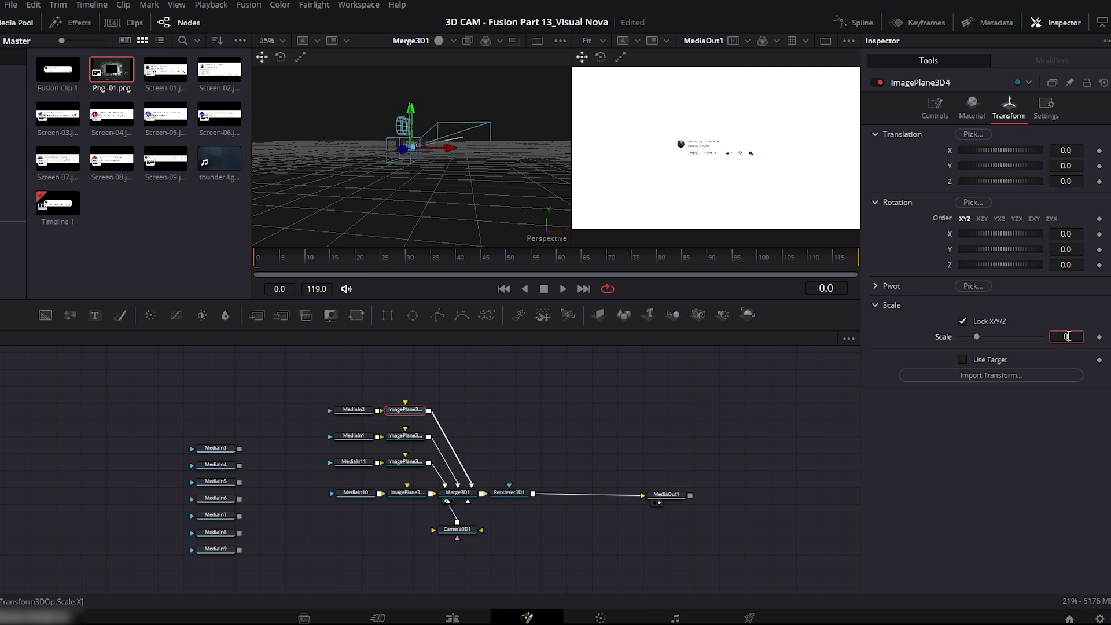
# - Set ImagePlane3D4's scale to 0.029 and its Z translation to 0.02
pyautogui.press('Tab')
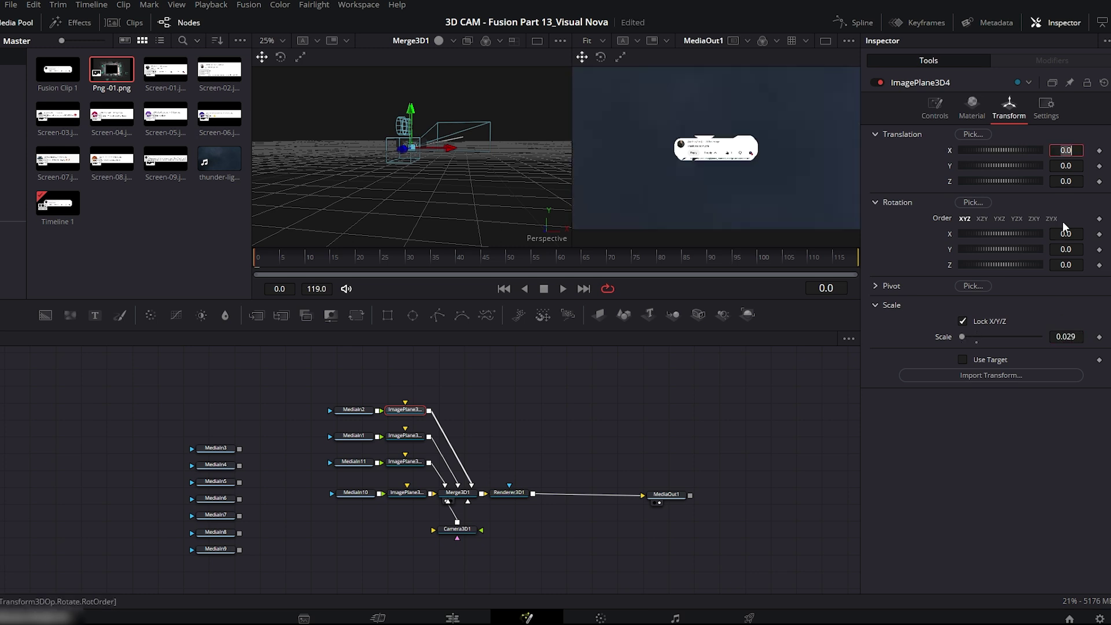
pyautogui.click(1066, 181)
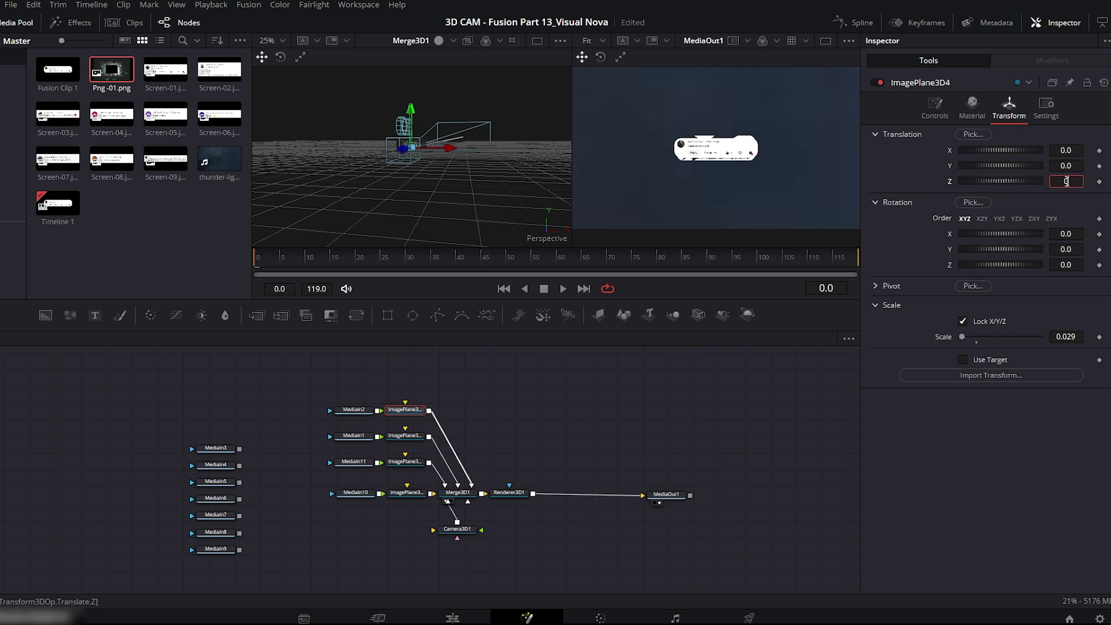
pyautogui.press('Tab')
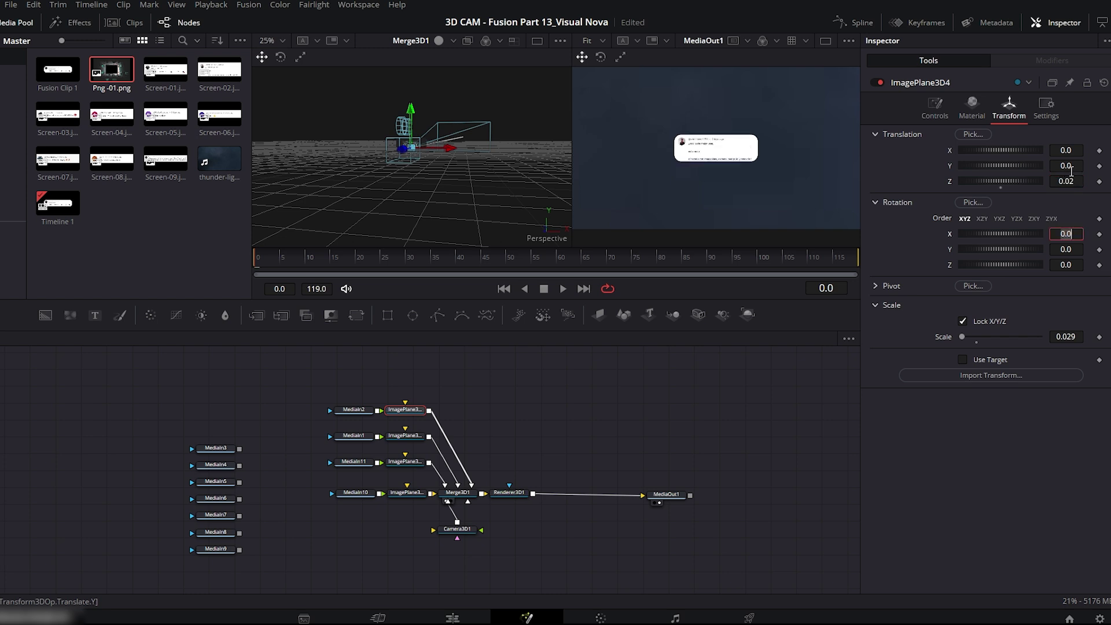
# - Offset ImagePlane3D4 to an X translation of -0.017 and a Y translation of 0.009
pyautogui.moveTo(1069, 151)
pyautogui.mouseDown()
pyautogui.moveTo(1071, 166)
pyautogui.moveTo(1064, 151)
pyautogui.mouseUp()
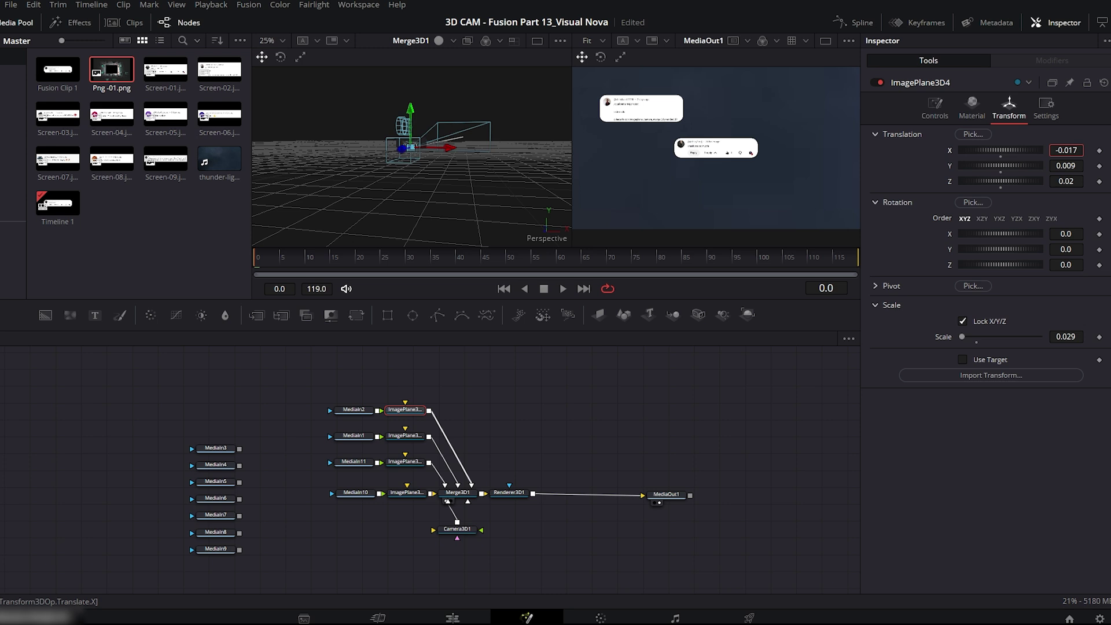
# - Place MediaIn3 above MediaIn2 and connect it to Merge3D1 through a new ImagePlane3D
pyautogui.moveTo(222, 448); pyautogui.dragTo(359, 386)
pyautogui.click(599, 314)
pyautogui.moveTo(428, 387); pyautogui.dragTo(462, 492)
# - Set ImagePlane3D5's scale to 0.029, its Z translation to 0.02 and its Y translation to -0.01
pyautogui.click(1009, 107)
pyautogui.click(1070, 336)
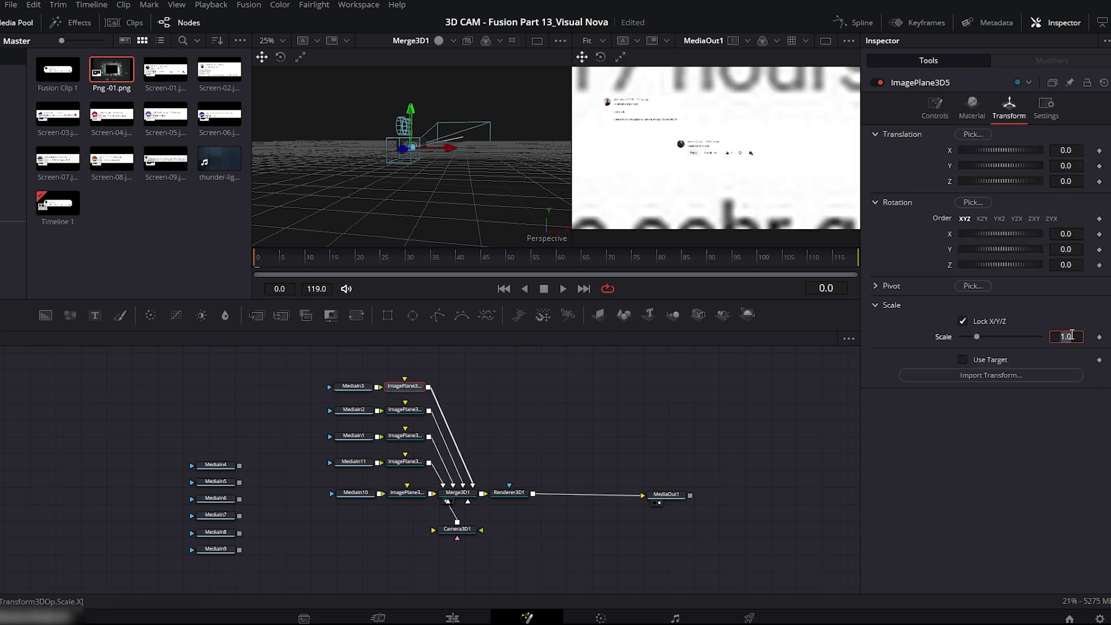
pyautogui.write('0.029')
pyautogui.press('Tab')
pyautogui.doubleClick(1066, 181)
pyautogui.write('0.02')
pyautogui.press('Tab')
pyautogui.moveTo(1066, 167); pyautogui.dragTo(1075, 167)
# - Enlarge ImagePlane3D5 to a scale of about 0.068
pyautogui.scroll(-20, 1066, 166)
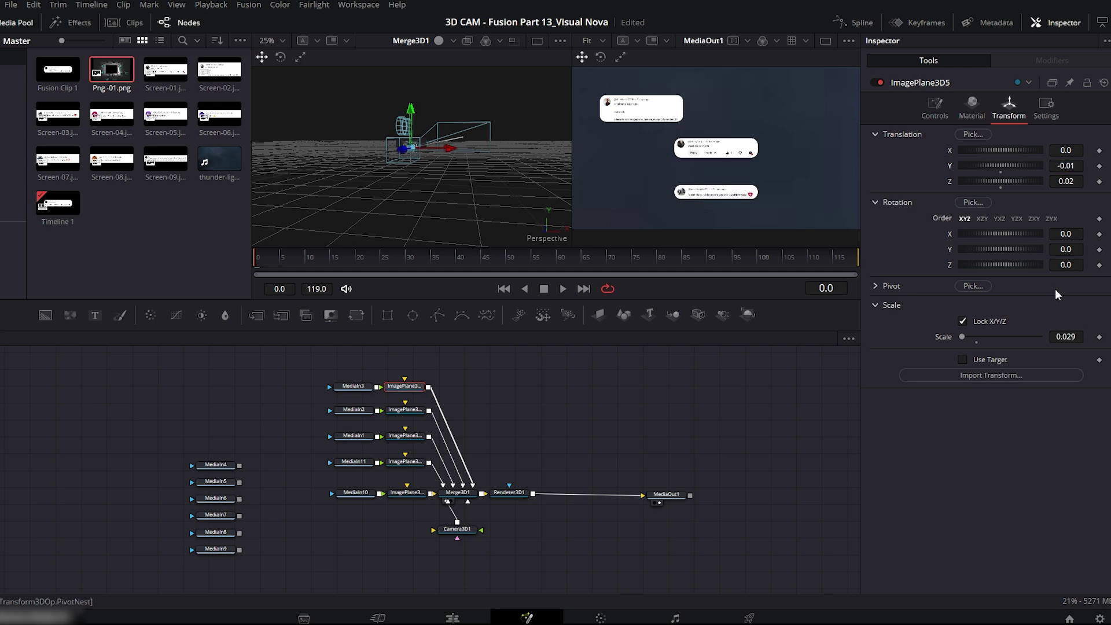
pyautogui.scroll(20, 1060, 336)
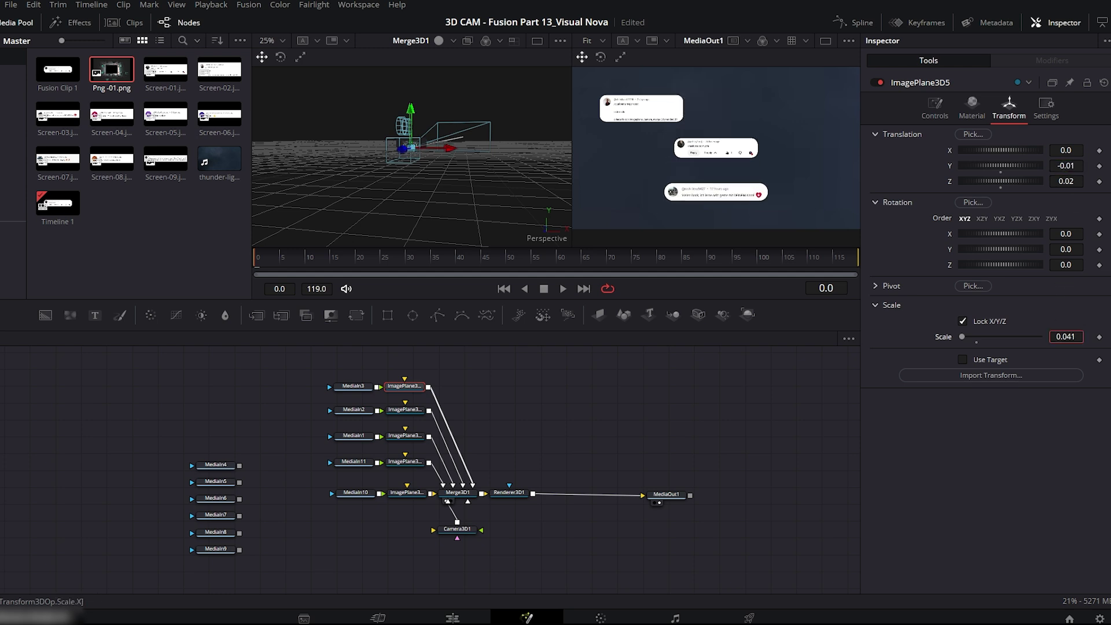
pyautogui.scroll(15, 1062, 337)
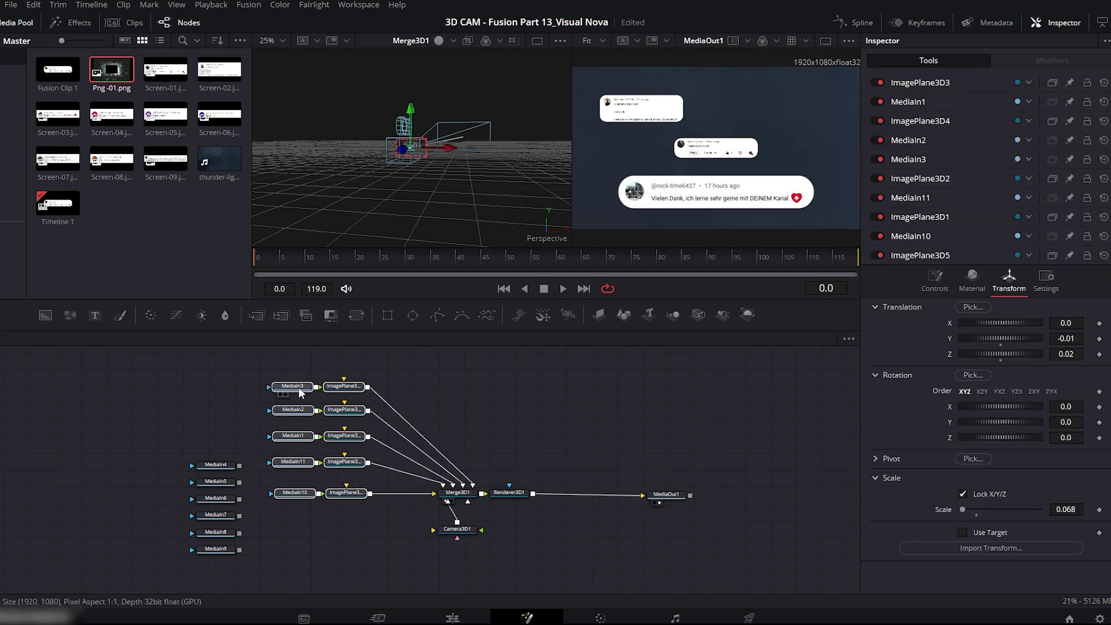
# - Move the media and image plane nodes farther from Merge3D1, and pull Camera3D1 back to a Z translation of 0.600463
pyautogui.moveTo(300, 393); pyautogui.dragTo(293, 393)
pyautogui.click(457, 530)
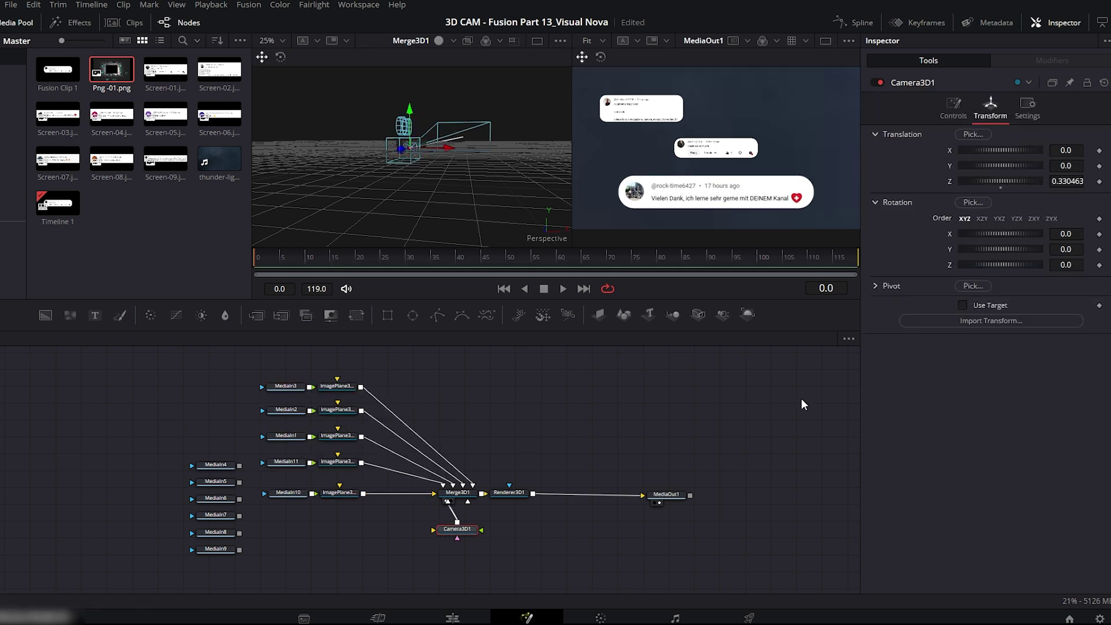
pyautogui.moveTo(1060, 181); pyautogui.dragTo(1076, 182)
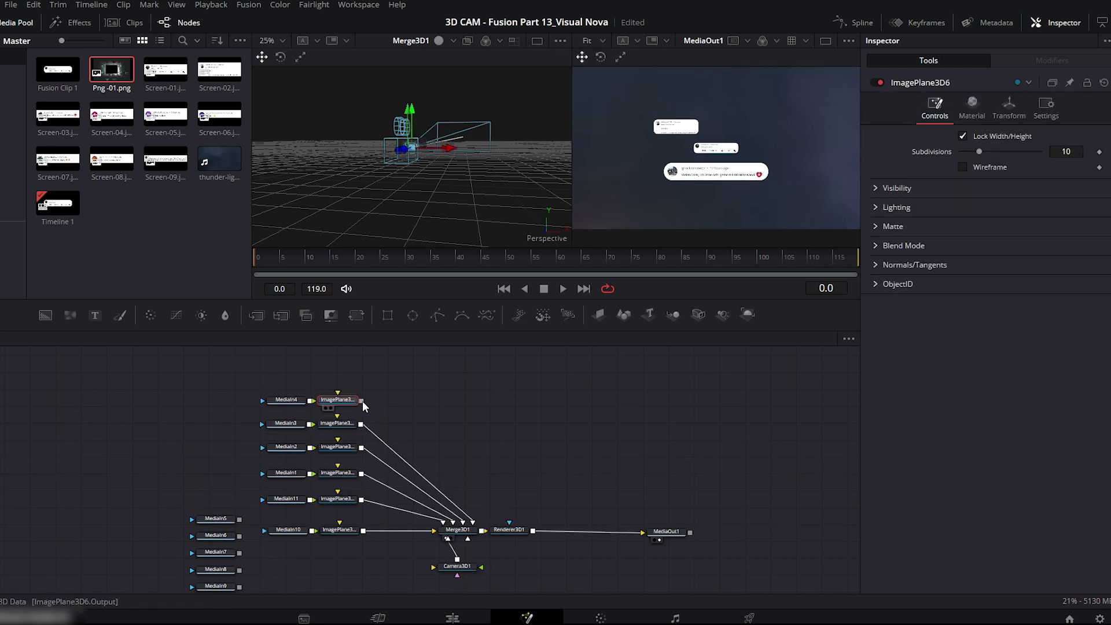
# - Connect MediaIn4 to Merge3D1 through a new ImagePlane3D with a Z translation of 0.02 and a scale of 0.158
pyautogui.moveTo(361, 401); pyautogui.dragTo(474, 524)
pyautogui.click(1008, 107)
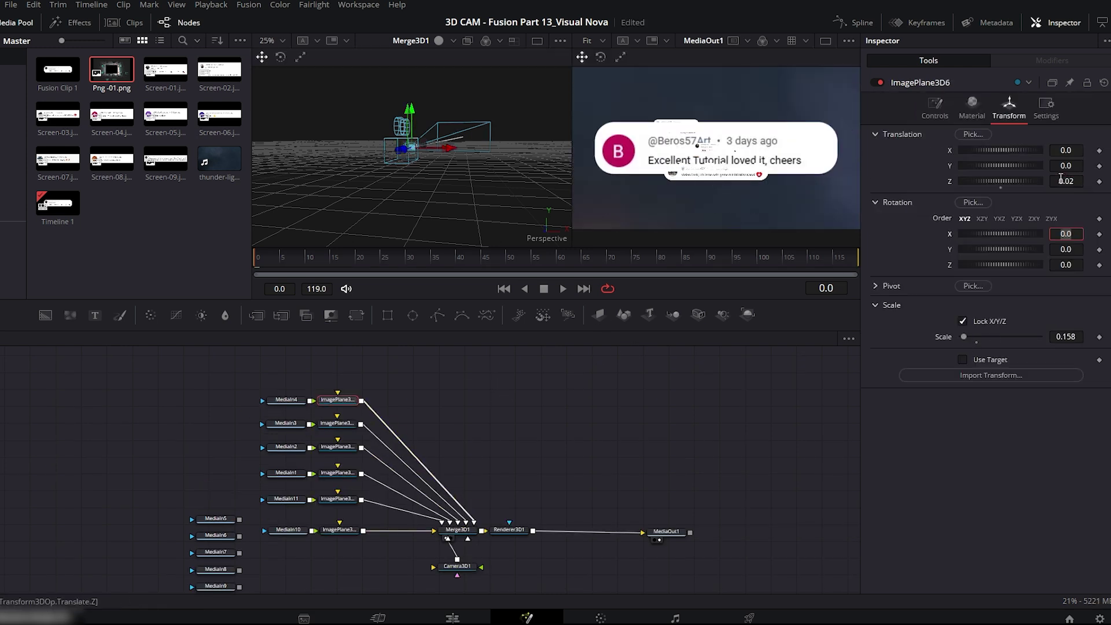
pyautogui.click(1056, 232)
# - Connect MediaIn5 to Merge3D1 through a new ImagePlane3D with a Z translation of 0.06 and a scale of about 0.24
pyautogui.scroll(3, 1068, 181)
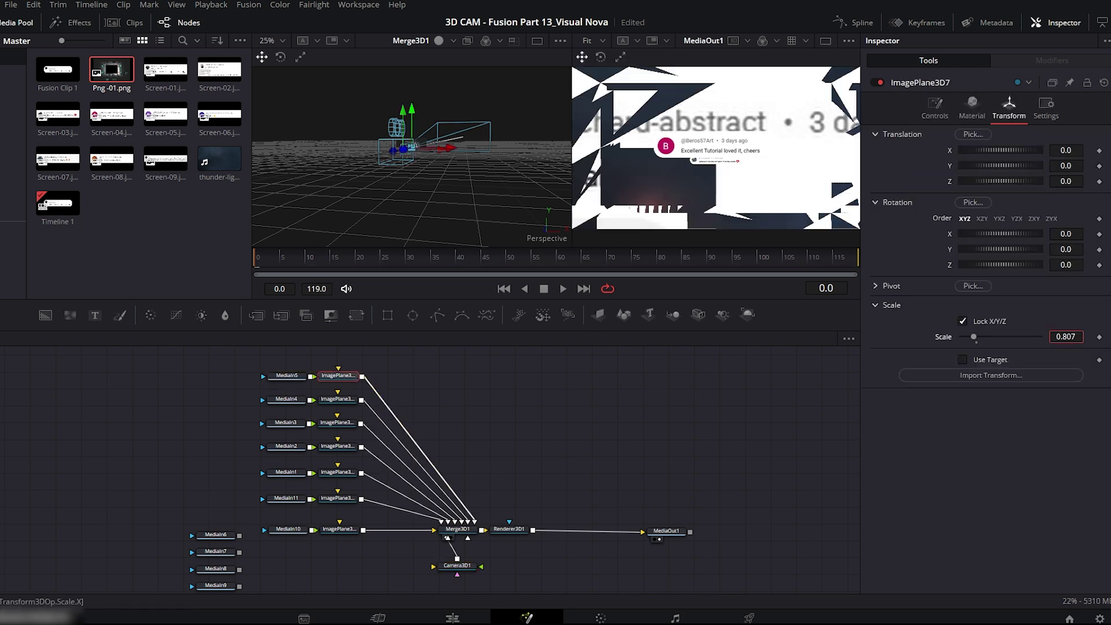
pyautogui.moveTo(1067, 337); pyautogui.dragTo(1040, 337)
pyautogui.moveTo(1067, 181); pyautogui.dragTo(1070, 180)
pyautogui.moveTo(1071, 337); pyautogui.dragTo(1066, 337)
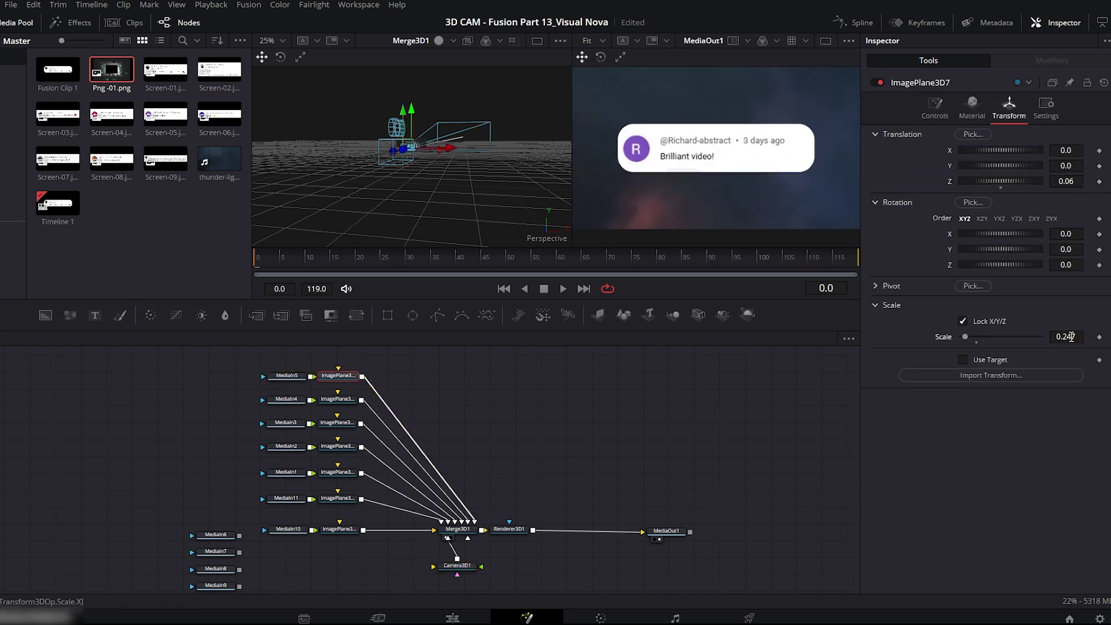
# - Connect MediaIn6 to Merge3D1 through a new ImagePlane3D scaled to 0.473, and raise its card above the MediaIn5 card
pyautogui.scroll(-2, 992, 179)
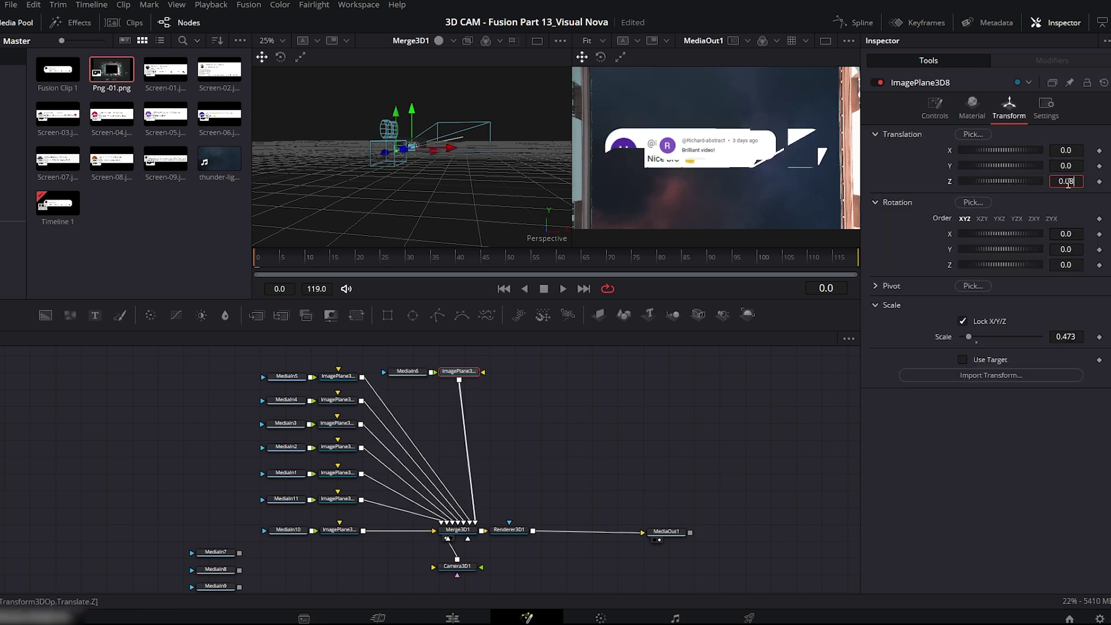
pyautogui.scroll(3, 1068, 181)
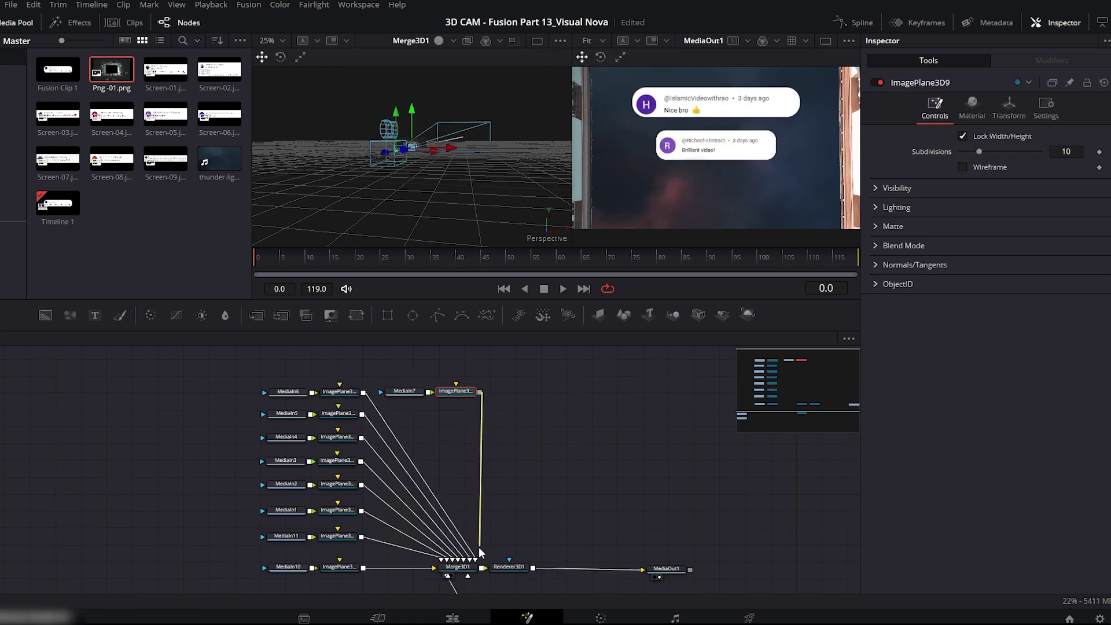
# - Connect MediaIn7 to Merge3D1 through a new ImagePlane3D scaled to 0.355, and place its card below the MediaIn5 card
pyautogui.click(1009, 107)
pyautogui.click(1063, 181)
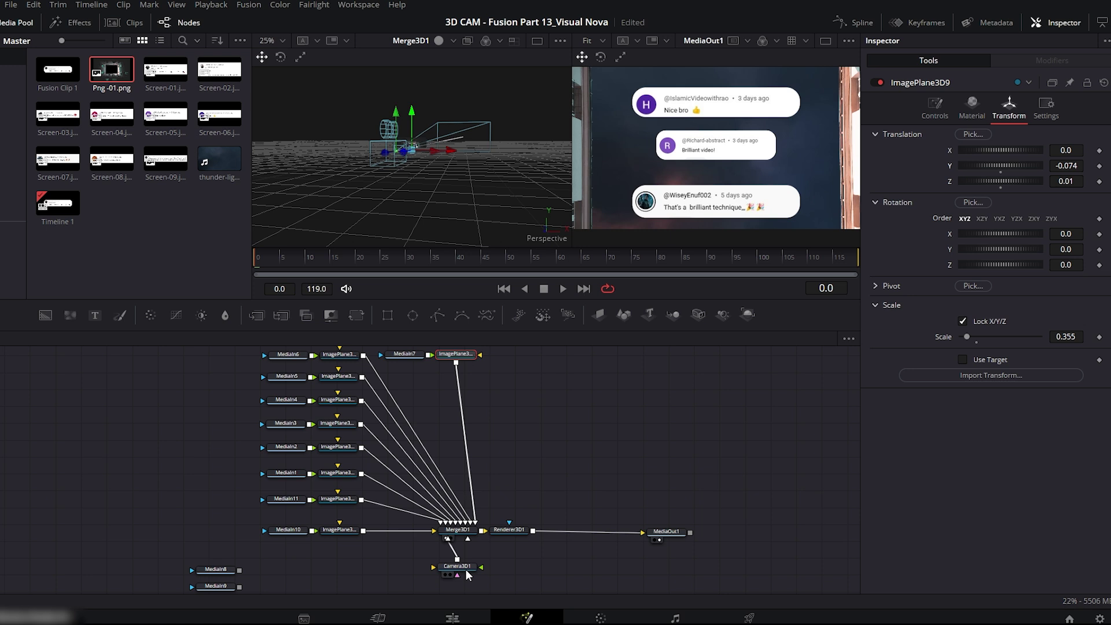
pyautogui.click(465, 569)
pyautogui.click(331, 502)
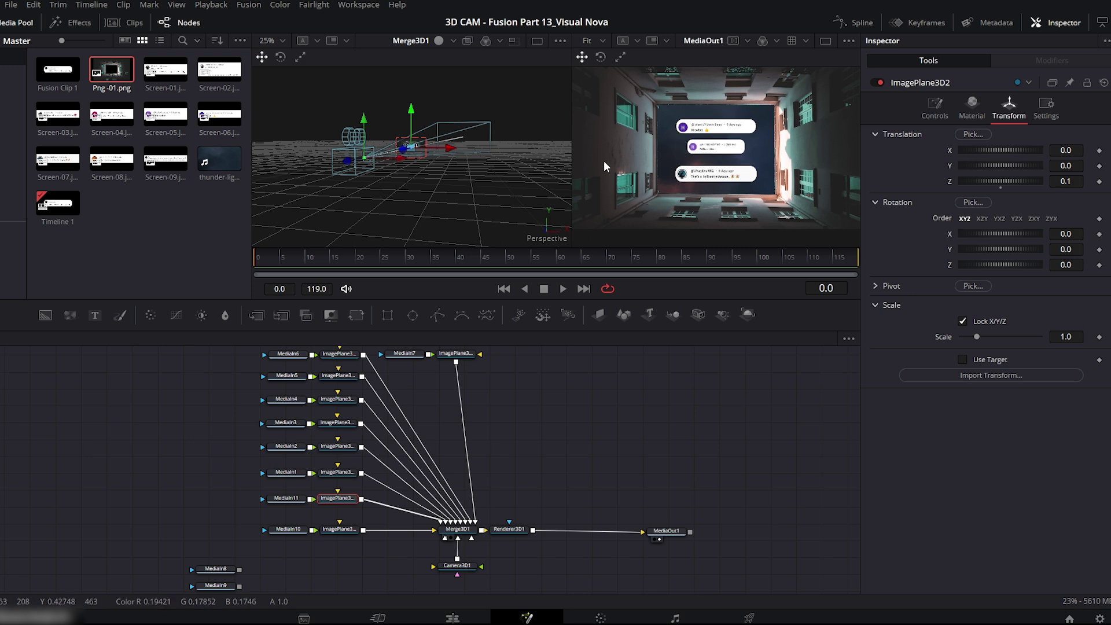
# - Move the MediaIn10, merge, renderer, camera and output nodes down, and place MediaIn8 in the gap beneath MediaIn11
pyautogui.moveTo(281, 520); pyautogui.dragTo(685, 572)
pyautogui.scroll(-2, 654, 541)
pyautogui.moveTo(468, 494); pyautogui.dragTo(459, 547)
pyautogui.scroll(-2, 550, 476)
pyautogui.moveTo(217, 494); pyautogui.dragTo(290, 454)
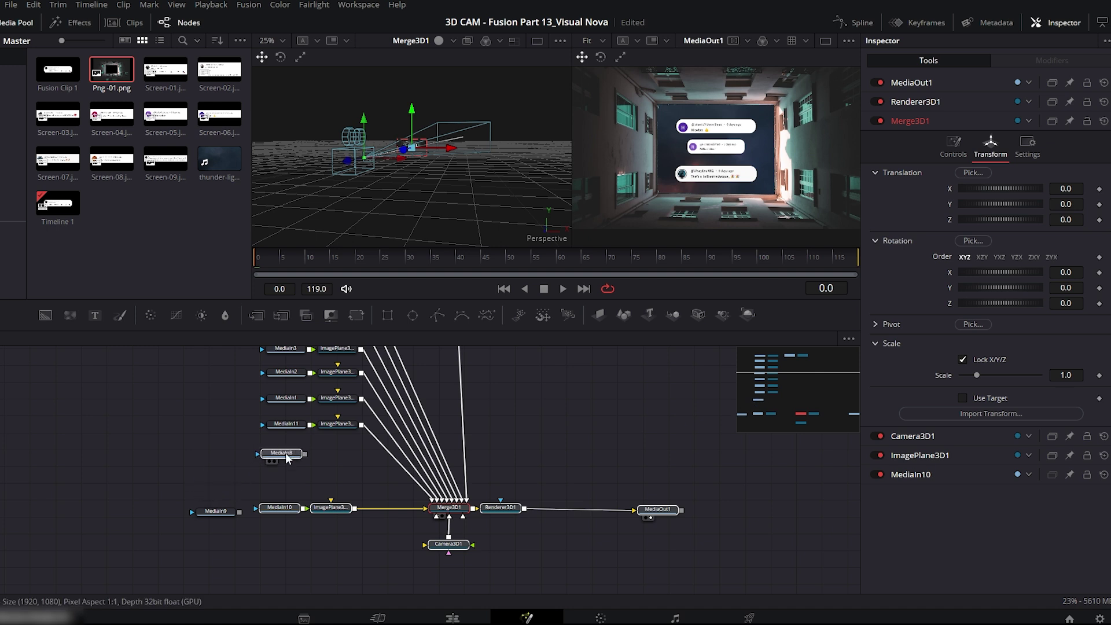
# - Add an ImagePlane3D after MediaIn8 and merge it with MediaIn11's image plane through a new Merge3D
pyautogui.click(597, 314)
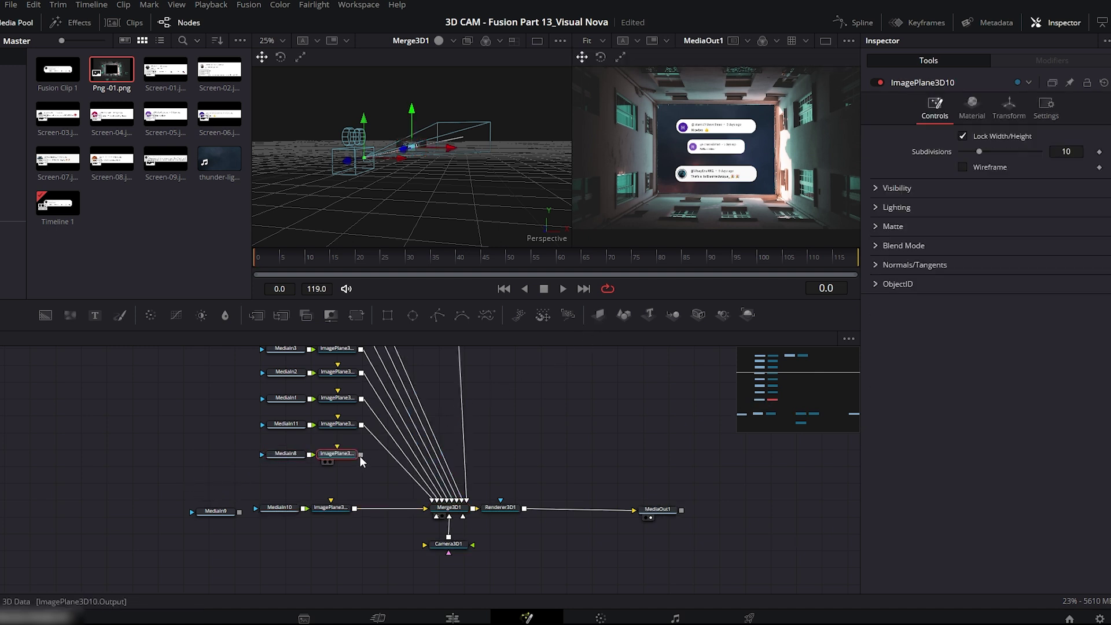
pyautogui.moveTo(361, 457); pyautogui.dragTo(362, 425)
pyautogui.moveTo(291, 459); pyautogui.dragTo(276, 459)
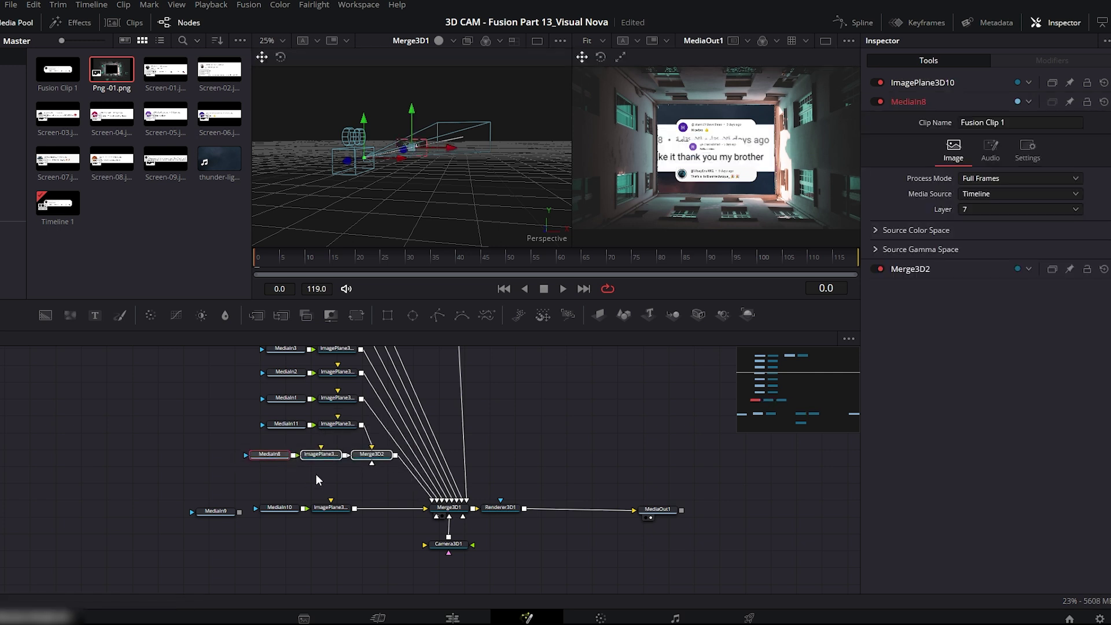
# - Set ImagePlane3D10's Z translation to 0.25 and its scale to 0.277
pyautogui.click(324, 457)
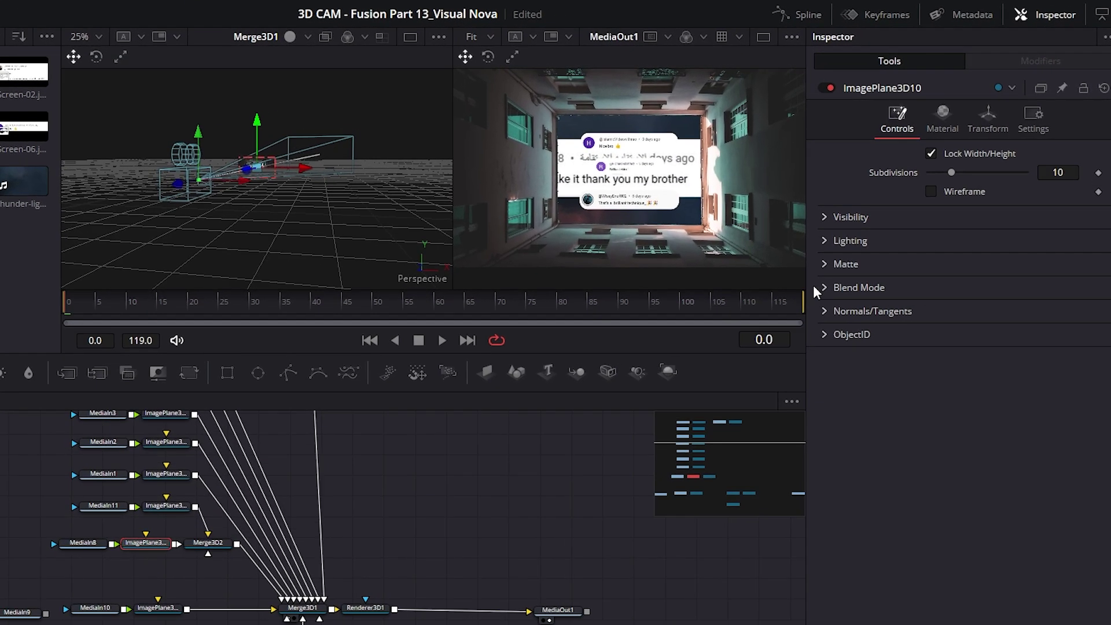
pyautogui.click(986, 123)
pyautogui.moveTo(1049, 215); pyautogui.dragTo(1064, 215)
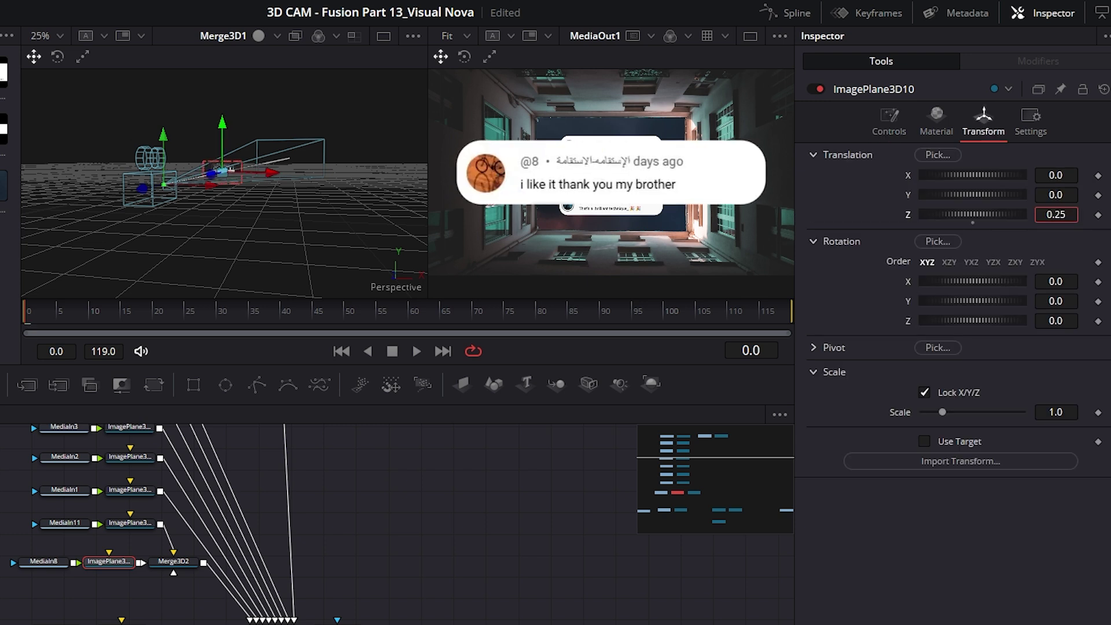
pyautogui.moveTo(944, 412); pyautogui.dragTo(931, 413)
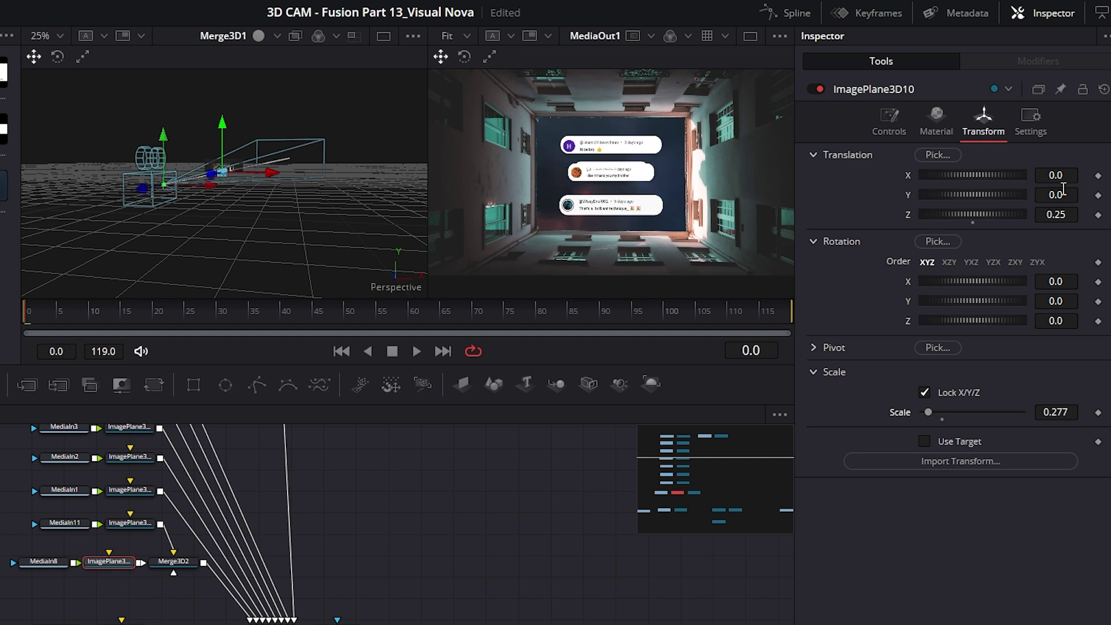
# - Offset ImagePlane3D10 to an X translation of -0.252 and rotate it 33.9 degrees about Y
pyautogui.moveTo(1056, 175); pyautogui.dragTo(1019, 175)
pyautogui.moveTo(952, 298); pyautogui.dragTo(960, 301)
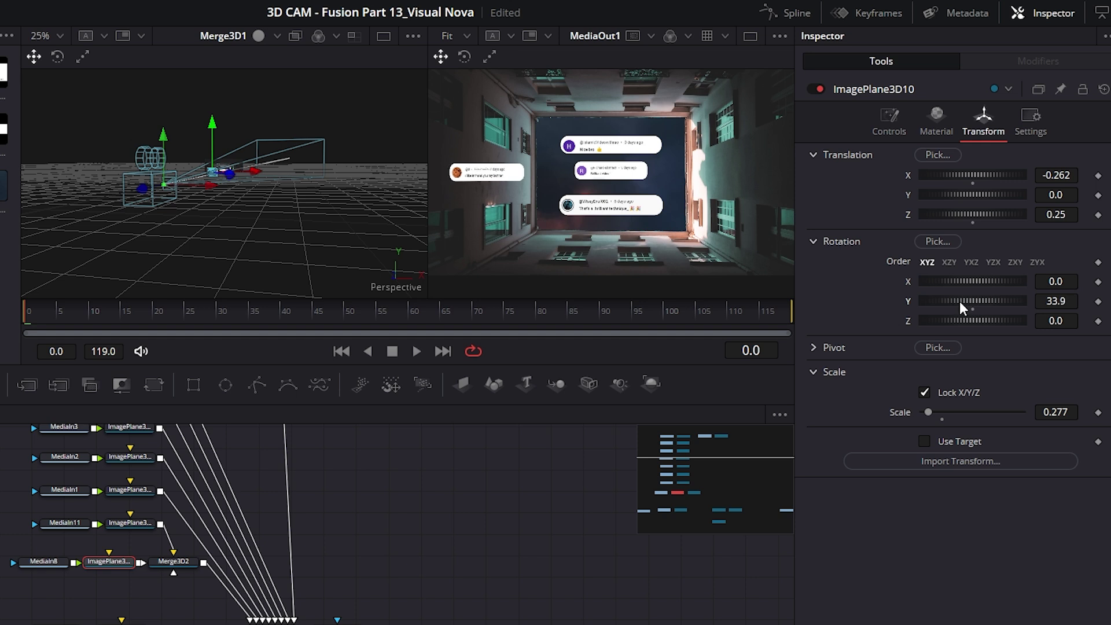
pyautogui.moveTo(1045, 175); pyautogui.dragTo(1047, 174)
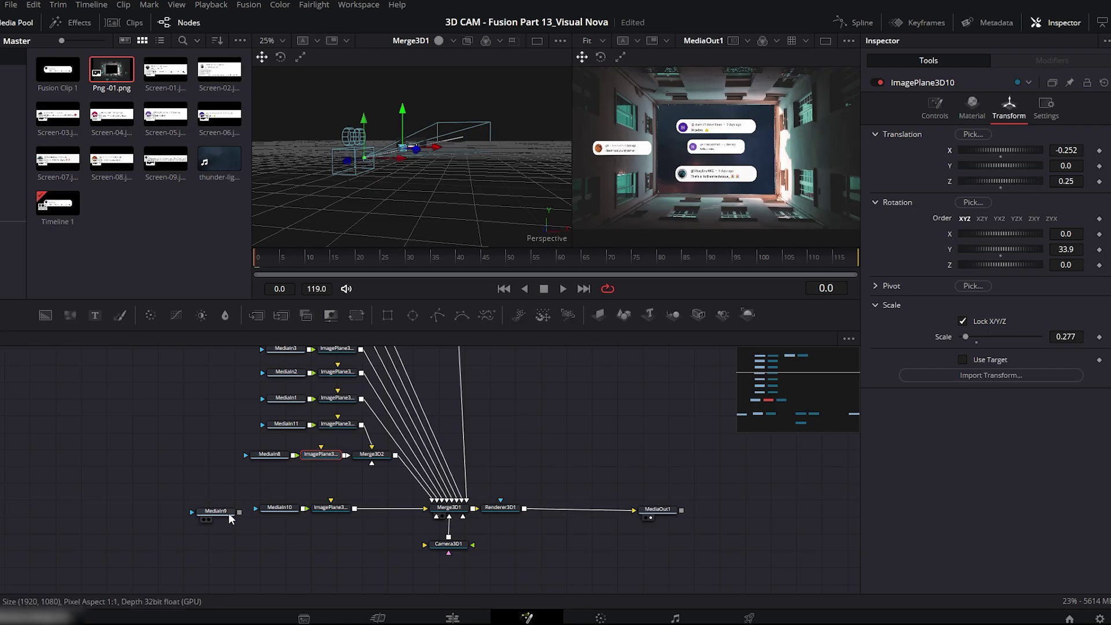
# - Place MediaIn9 beneath MediaIn8 and connect it to Merge3D2 through a new ImagePlane3D
pyautogui.moveTo(223, 515); pyautogui.dragTo(274, 478)
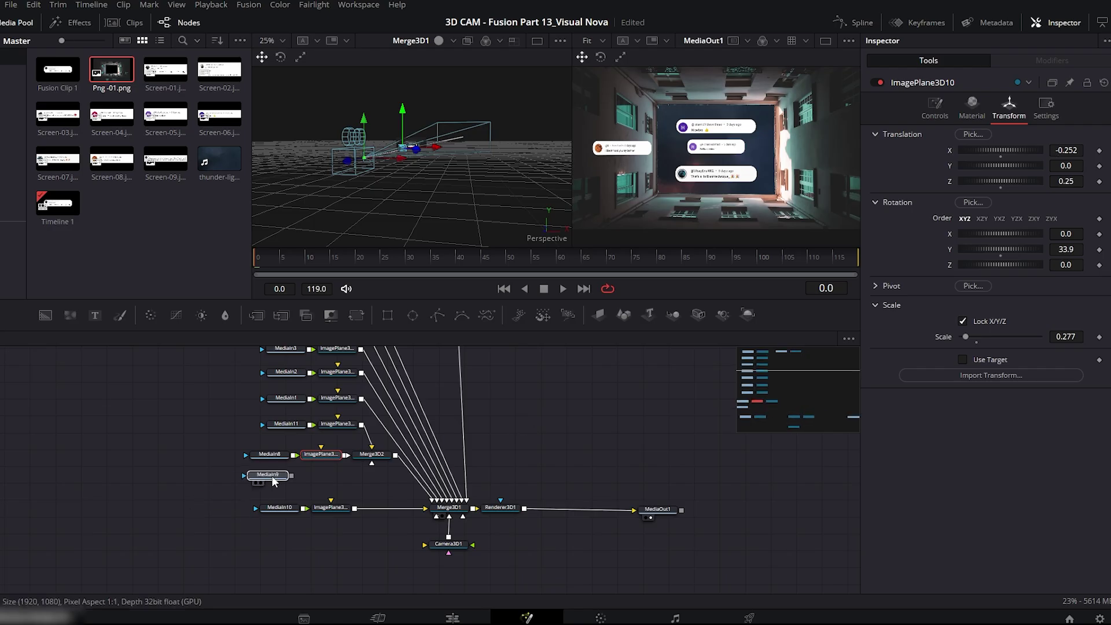
pyautogui.click(598, 314)
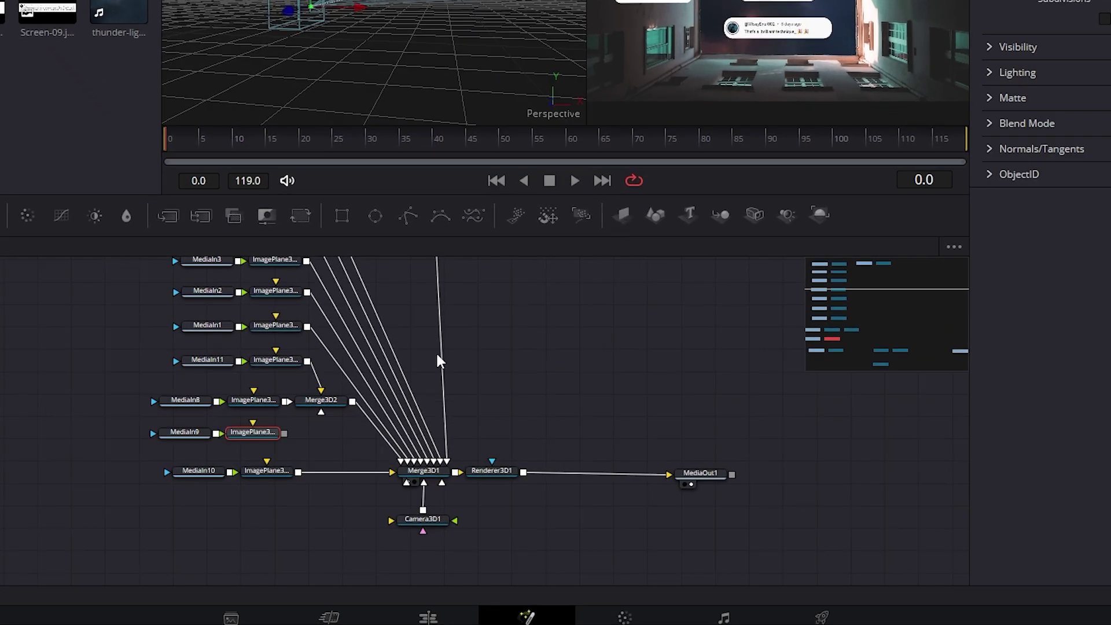
pyautogui.moveTo(288, 434); pyautogui.dragTo(333, 402)
# - Set ImagePlane3D11's Z translation to 0.19 and its scale to 0.277
pyautogui.click(258, 434)
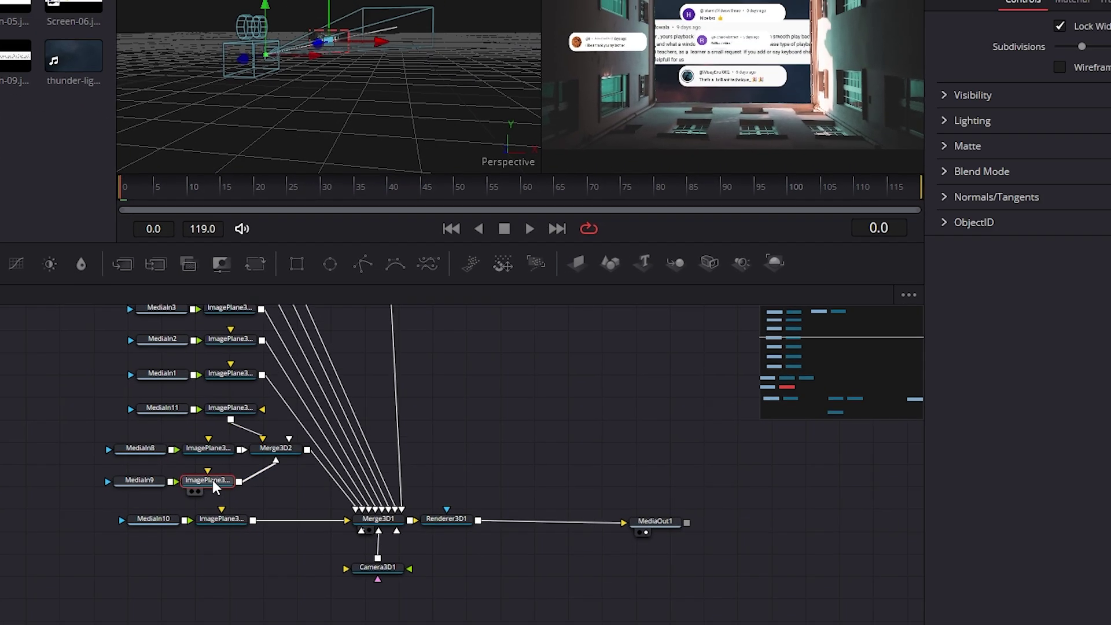
pyautogui.click(1026, 89)
pyautogui.moveTo(1042, 239); pyautogui.dragTo(1053, 239)
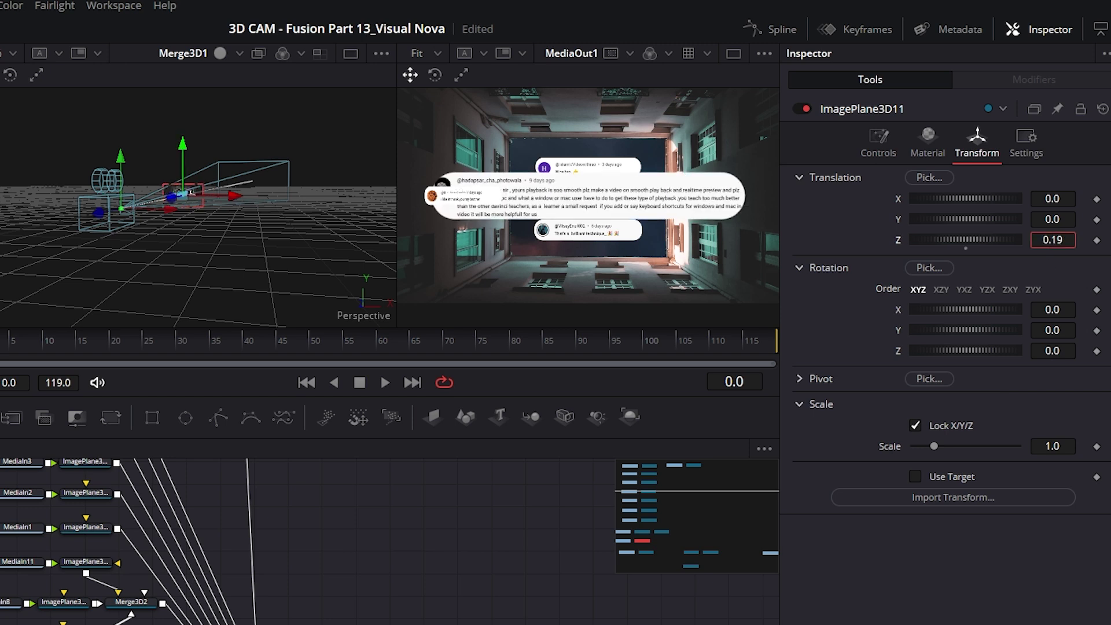
pyautogui.moveTo(934, 447); pyautogui.dragTo(919, 446)
# - Offset ImagePlane3D11 to an X translation of 0.284 and rotate it about Y to angle it along the building wall
pyautogui.moveTo(1036, 203); pyautogui.dragTo(1070, 203)
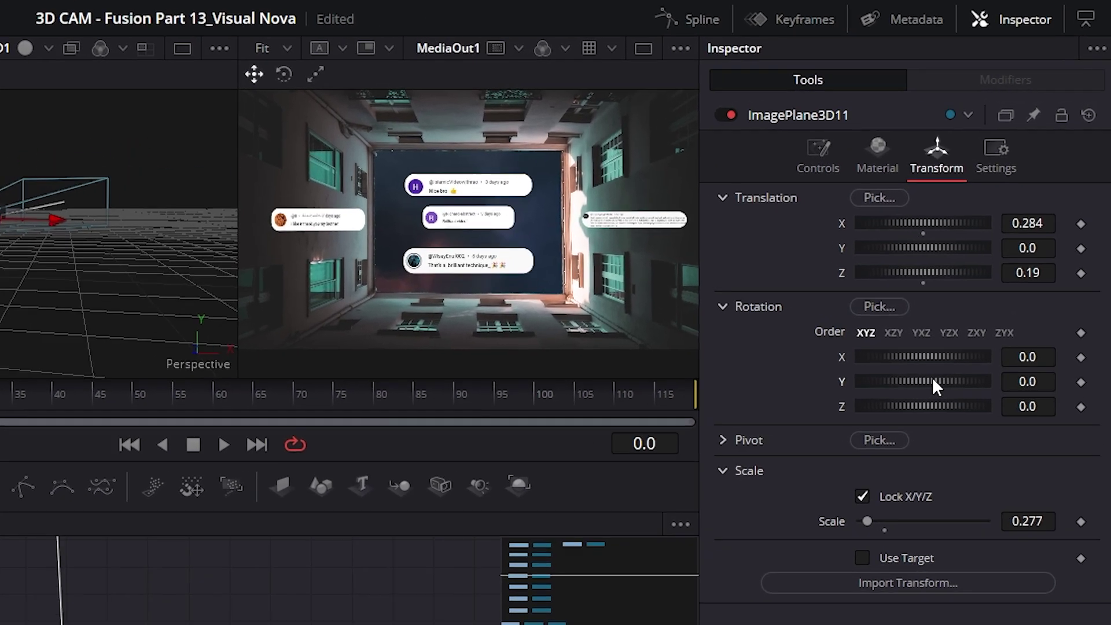
pyautogui.moveTo(974, 332); pyautogui.dragTo(964, 333)
pyautogui.moveTo(906, 396); pyautogui.dragTo(904, 397)
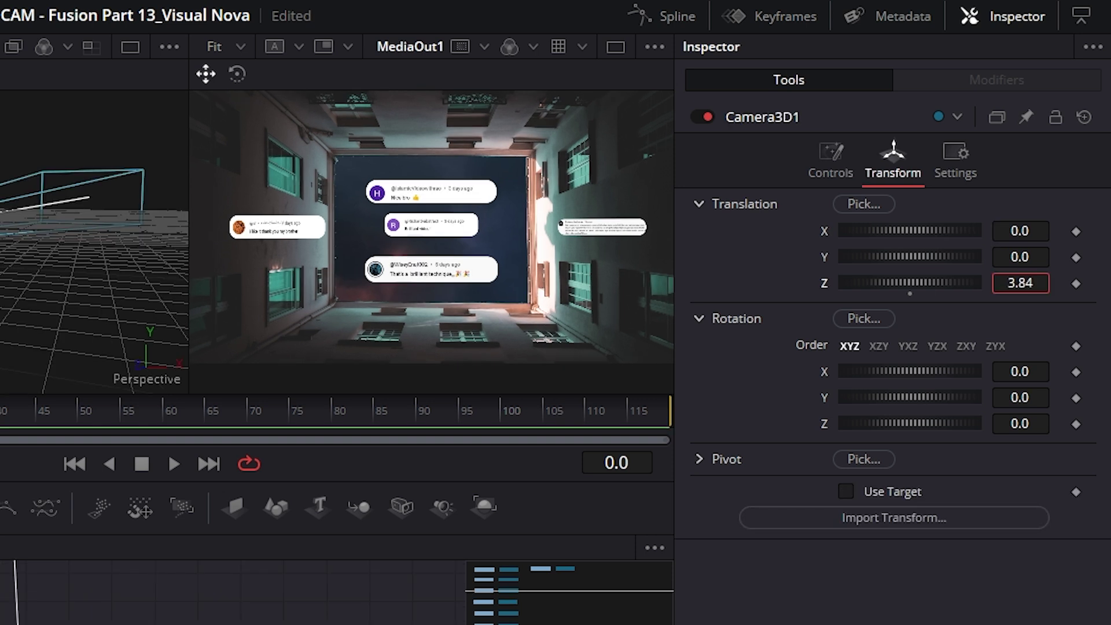
# - Move Camera3D1 in to a Z translation of 1.71, and set ImagePlane3D7 to X -0.127, Y 0.003 and scale 0.193
pyautogui.moveTo(1020, 282)
pyautogui.mouseDown()
pyautogui.moveTo(962, 283)
pyautogui.moveTo(1015, 283)
pyautogui.mouseUp()
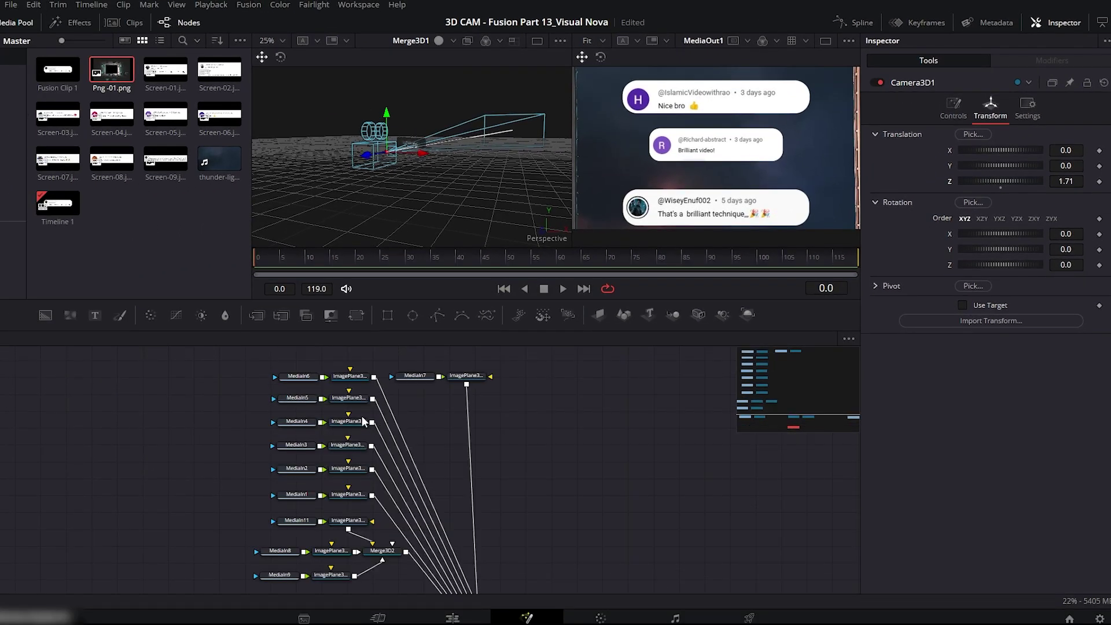
pyautogui.click(354, 399)
pyautogui.moveTo(1066, 150); pyautogui.dragTo(1018, 150)
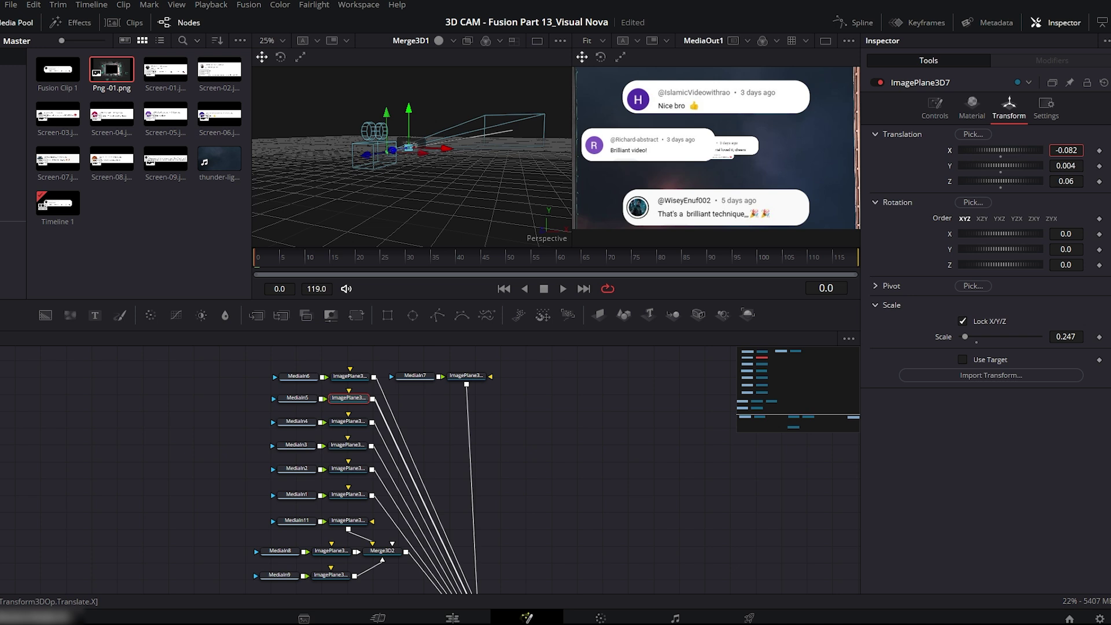
pyautogui.moveTo(1066, 337)
pyautogui.mouseDown()
pyautogui.moveTo(1032, 337)
pyautogui.moveTo(1047, 336)
pyautogui.mouseUp()
pyautogui.moveTo(1066, 166); pyautogui.dragTo(1031, 151)
pyautogui.scroll(-3, 475, 504)
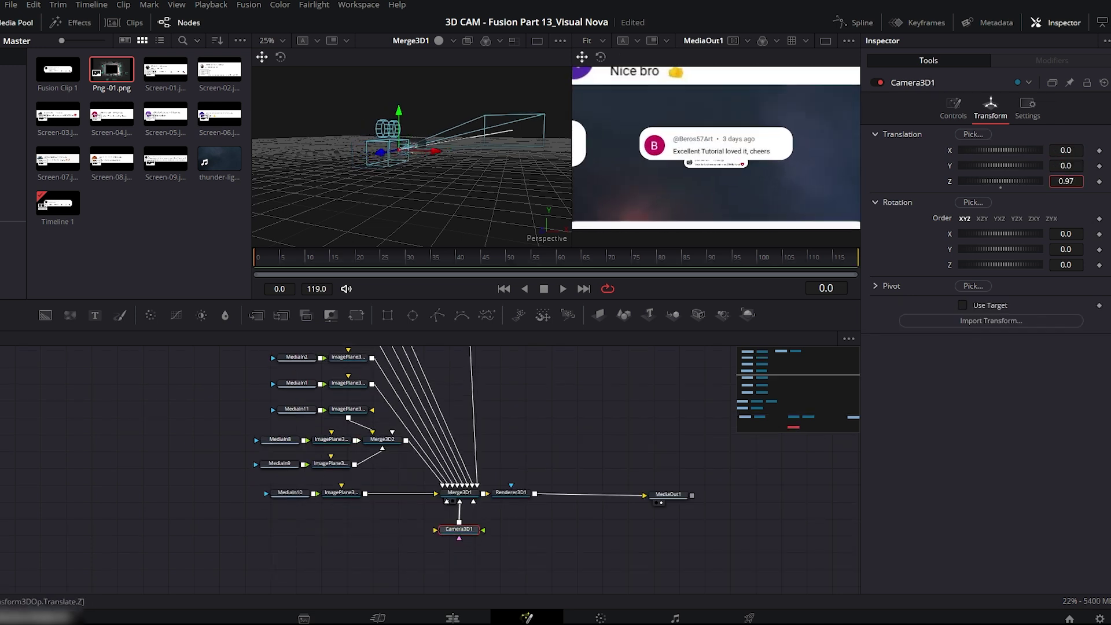
# - Shift ImagePlane3D7 back toward the scene's centre in X, reduce its scale and readjust its Y translation
pyautogui.scroll(3, 407, 383)
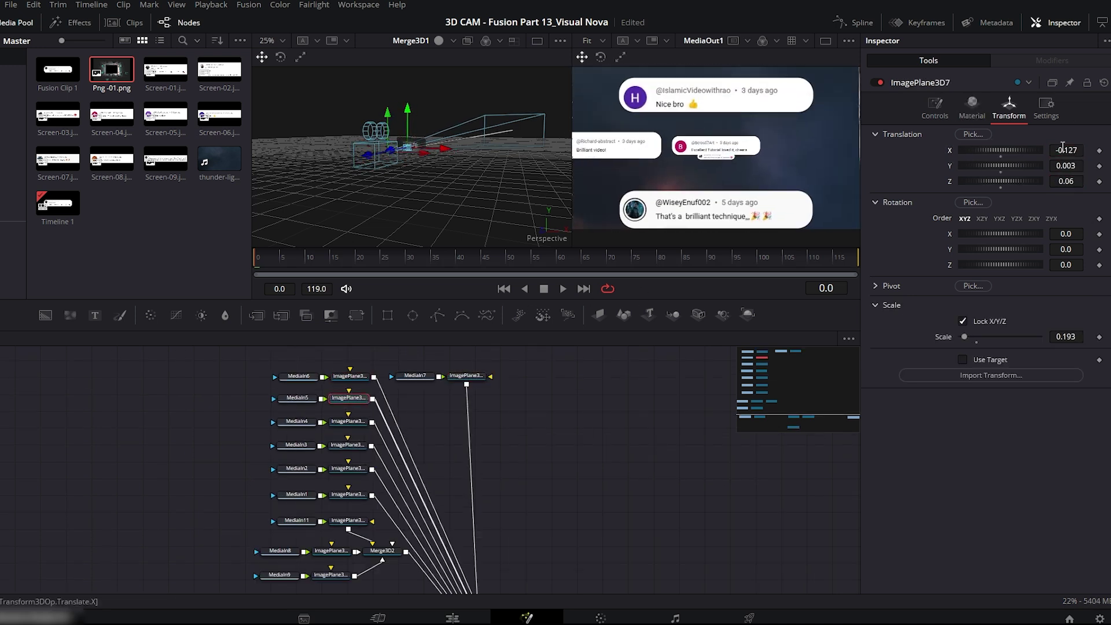
pyautogui.moveTo(1066, 150); pyautogui.dragTo(1077, 150)
pyautogui.moveTo(1066, 337); pyautogui.dragTo(1057, 336)
pyautogui.moveTo(1065, 166); pyautogui.dragTo(1021, 181)
# - Set Camera3D1's Z translation to 0.14 and keyframe it at frame 0
pyautogui.scroll(-3, 464, 510)
pyautogui.click(459, 565)
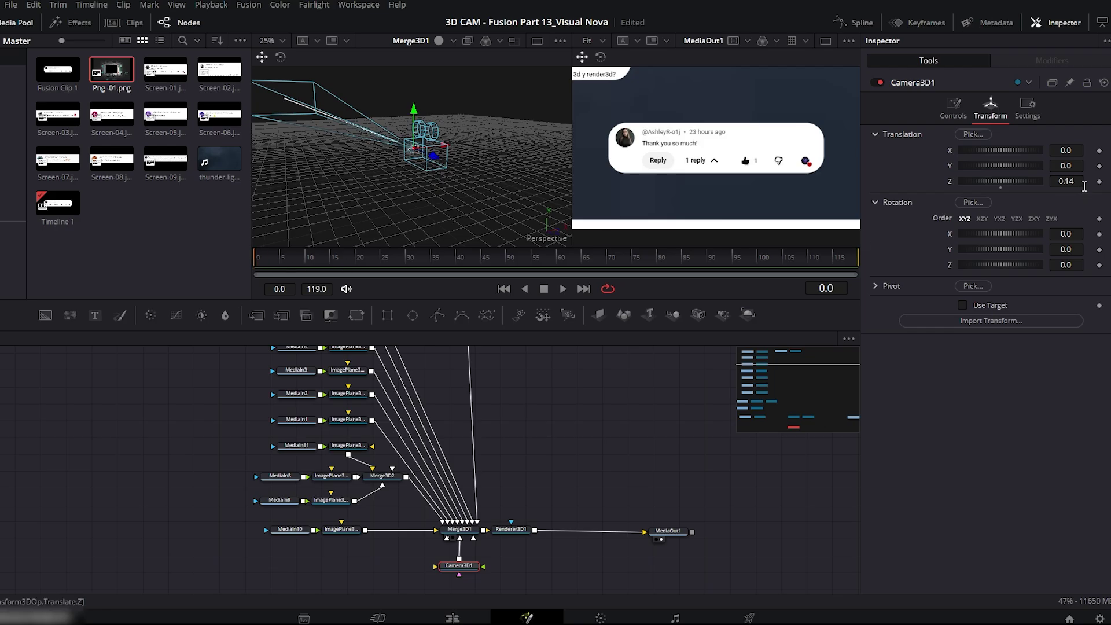
pyautogui.click(1099, 182)
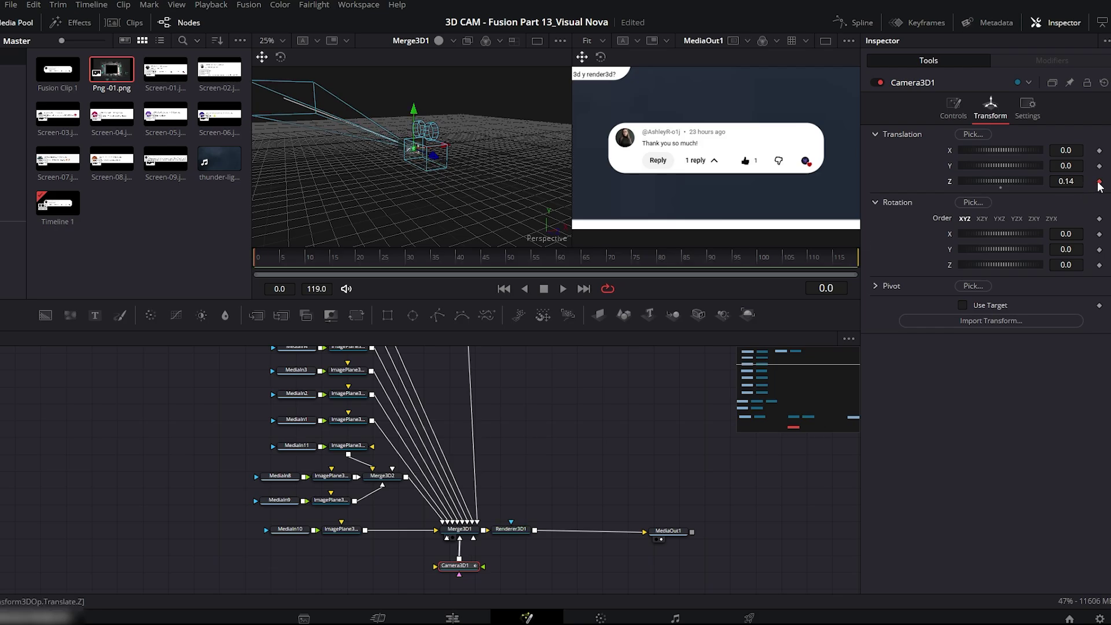
# - Keyframe Camera3D1's Z translation at 4.8 on frame 116, and open the Spline editor
pyautogui.click(837, 265)
pyautogui.moveTo(1068, 182); pyautogui.dragTo(1108, 181)
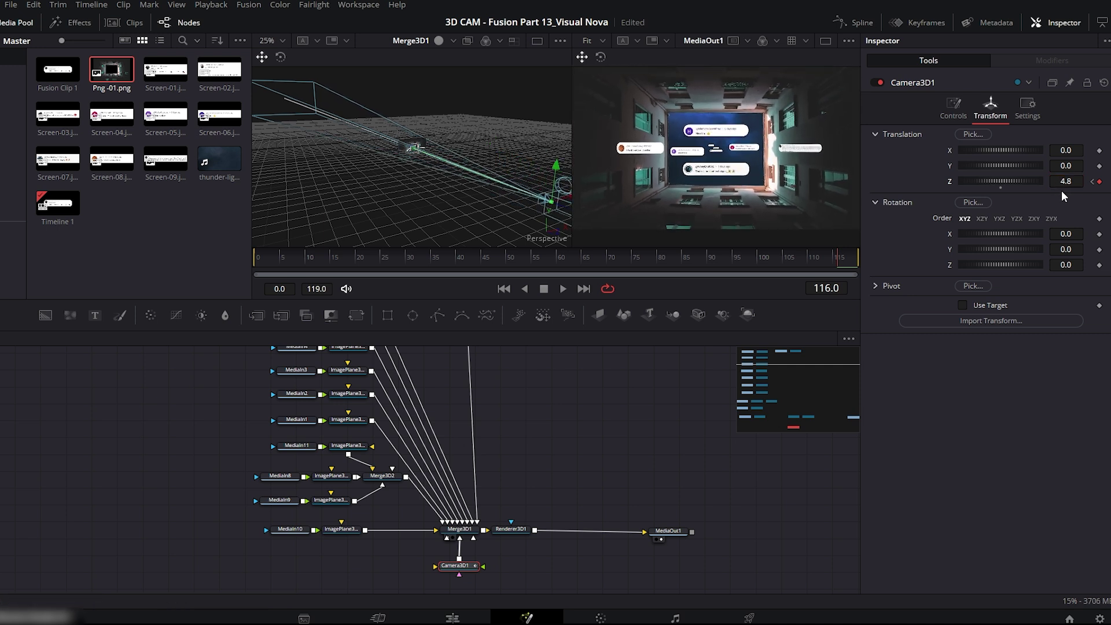
pyautogui.click(862, 23)
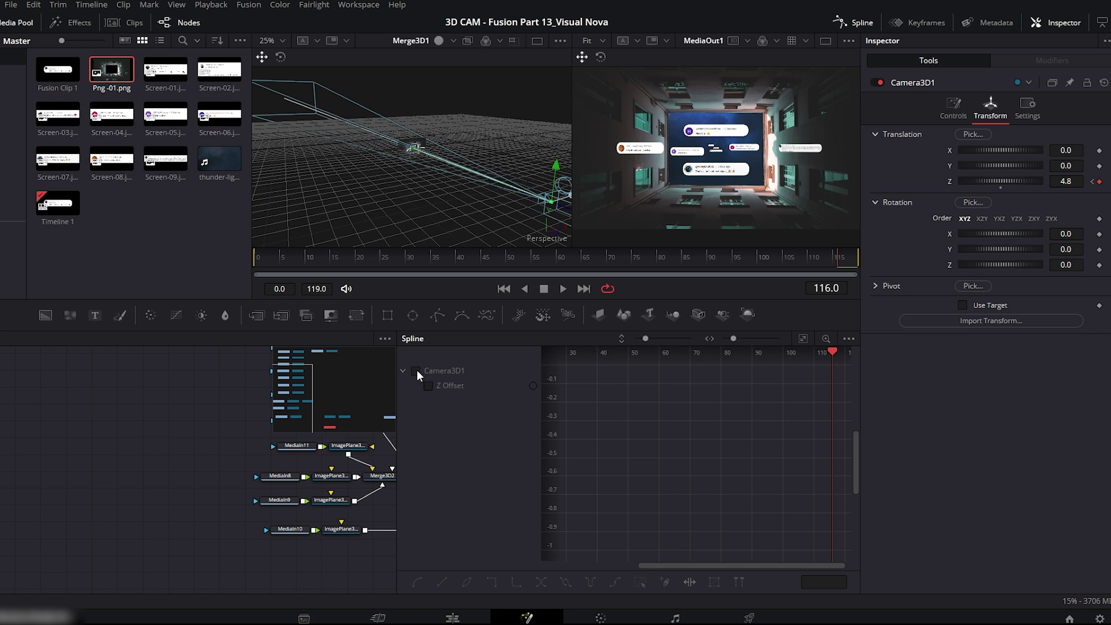
# - Show Camera3D1's Z Offset curve in the Spline editor and smooth both keyframes with linked Ease In and Ease Out of 82.8
pyautogui.click(417, 370)
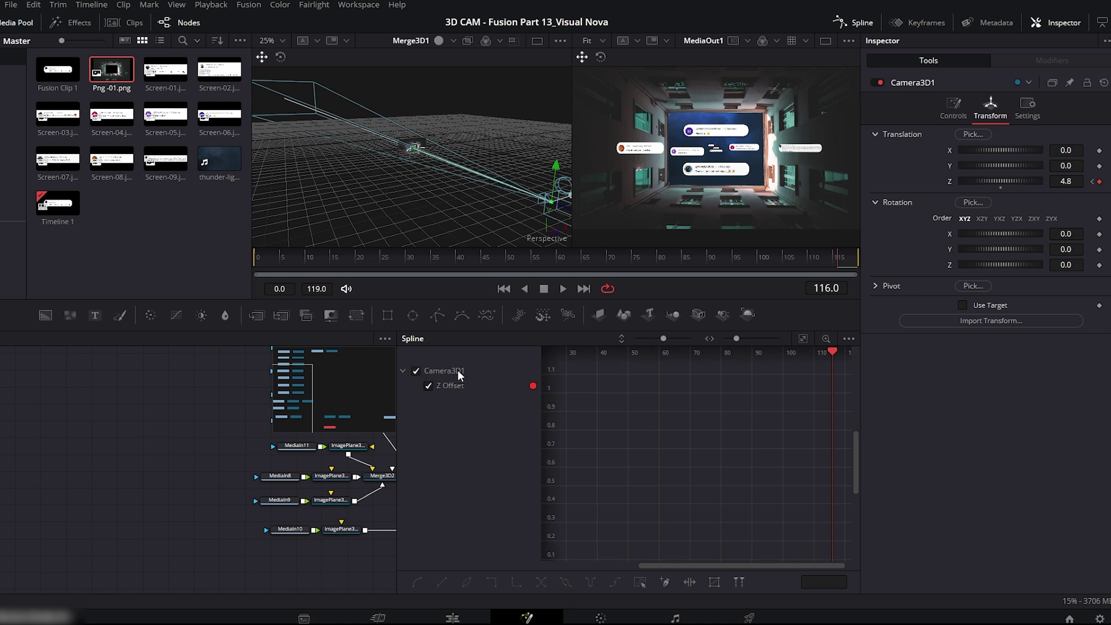
pyautogui.click(802, 340)
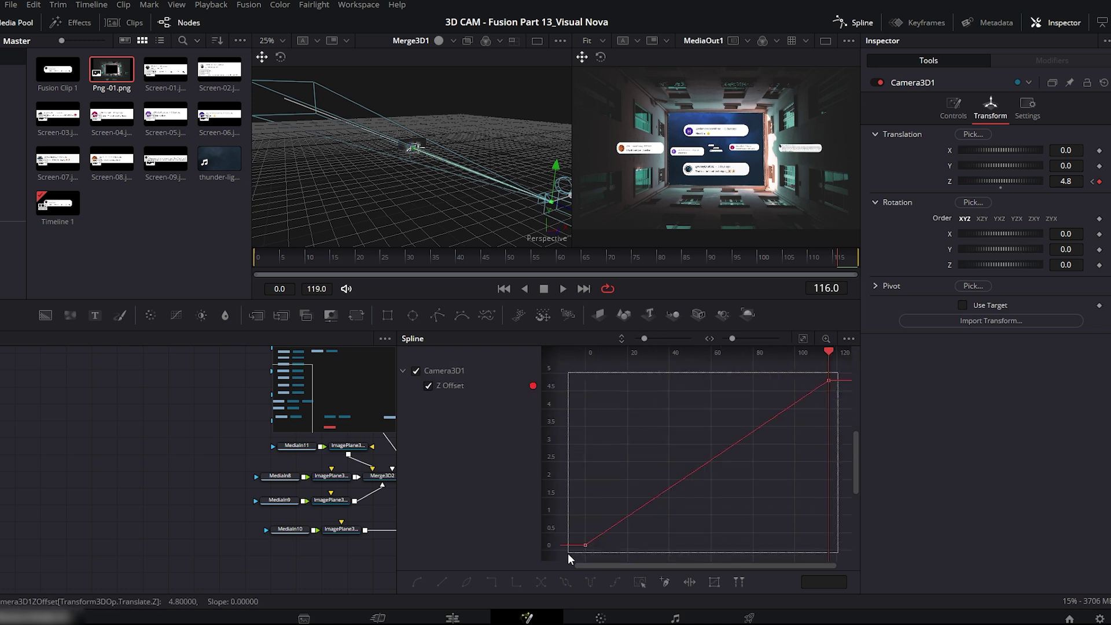
pyautogui.hotkey('ctrl', 'a')
pyautogui.hotkey('ctrl', 't')
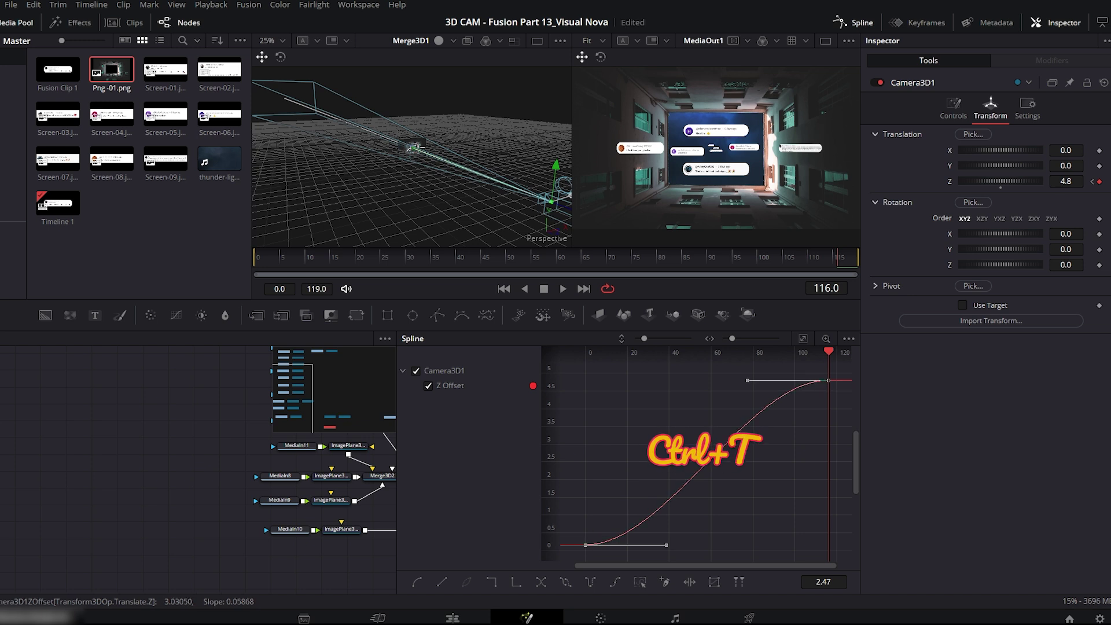
pyautogui.press('t')
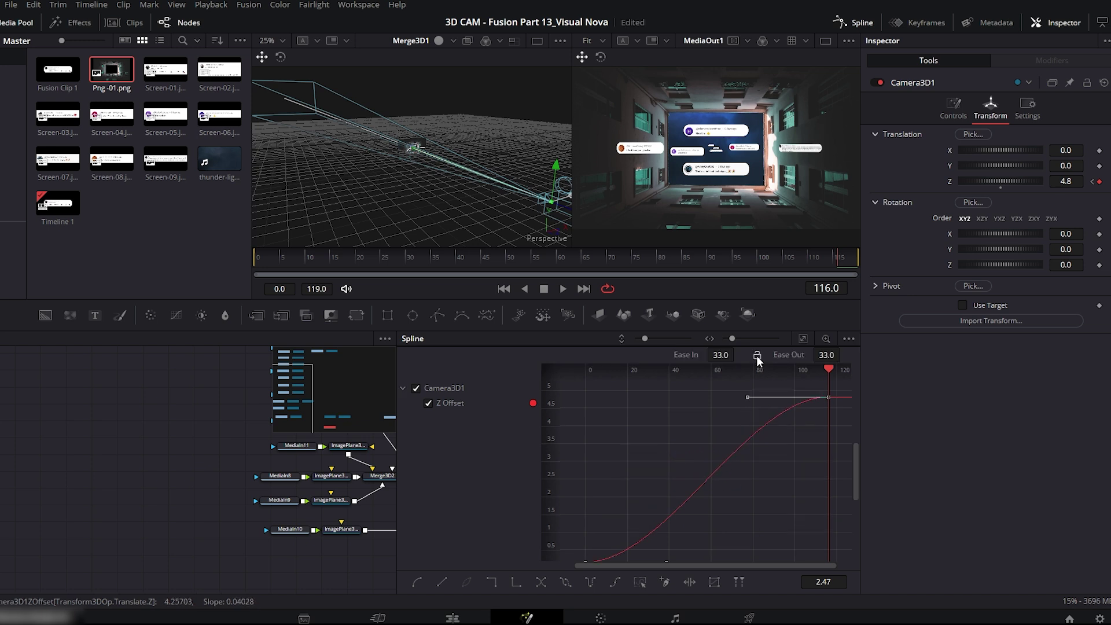
pyautogui.moveTo(738, 354); pyautogui.dragTo(738, 326)
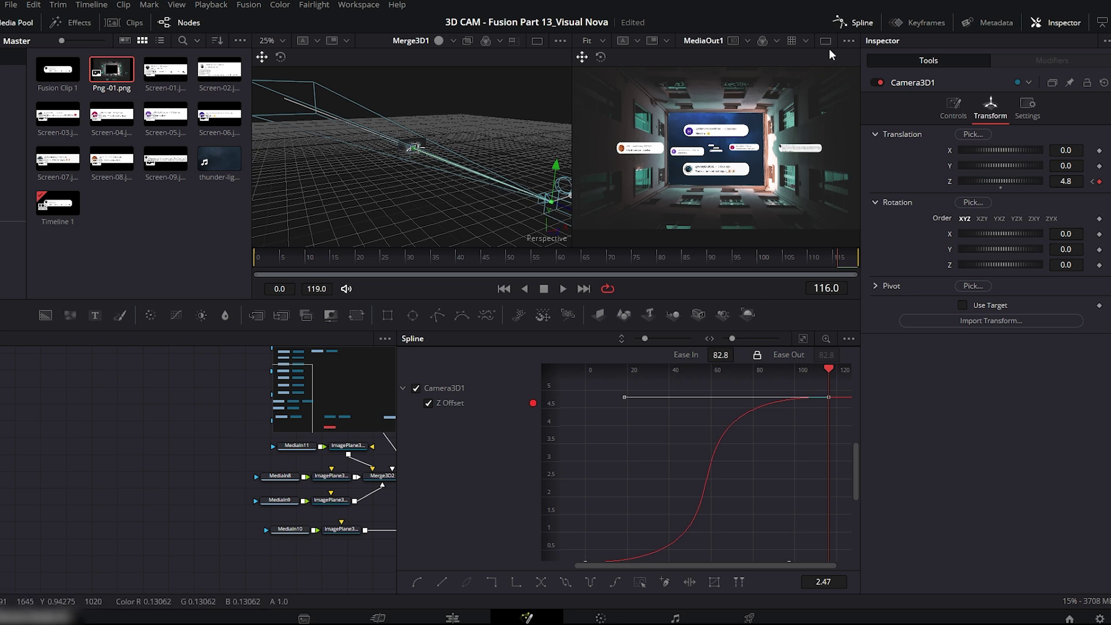
pyautogui.click(859, 23)
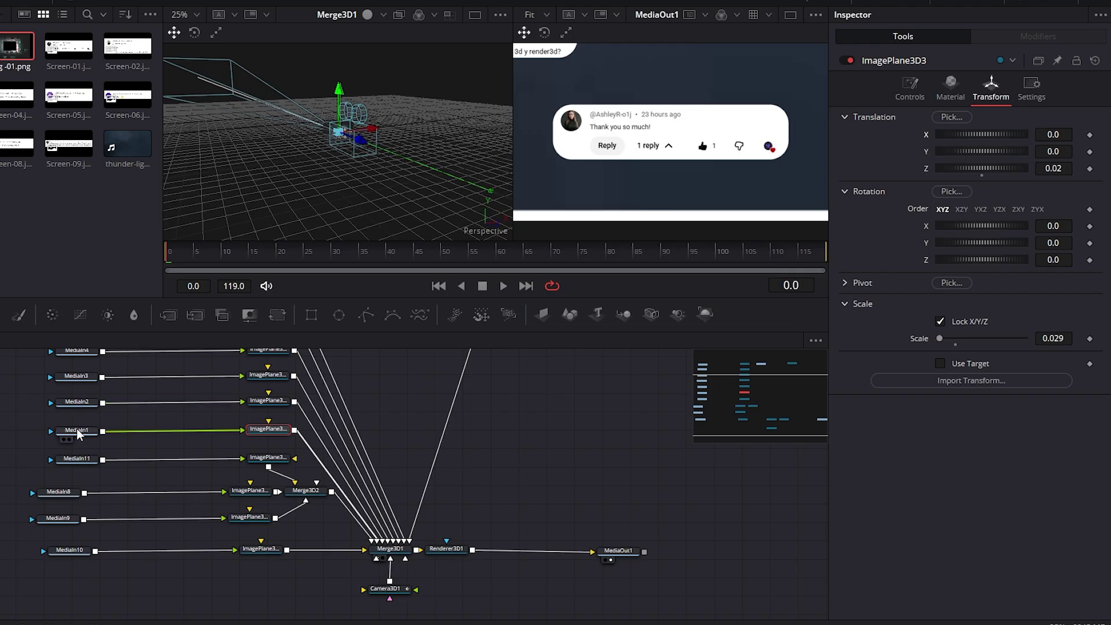
# - Insert a Glow (Glo) node between MediaIn1 and its ImagePlane3D, and centre it on the connection
pyautogui.click(77, 429)
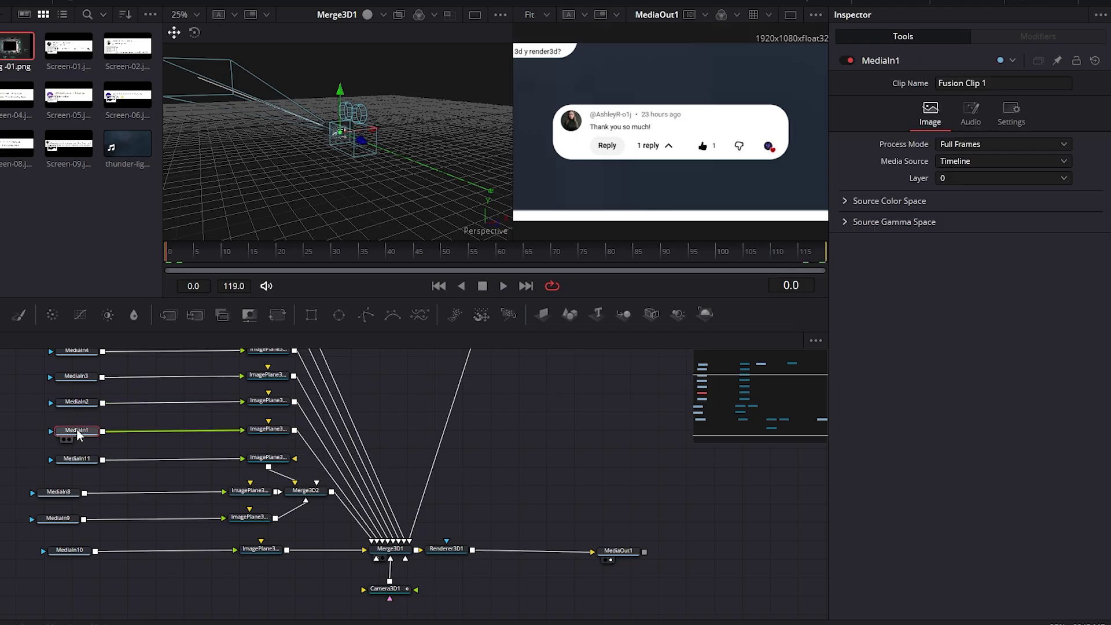
pyautogui.hotkey('ctrl', 'shift', 'space')
pyautogui.write('glo')
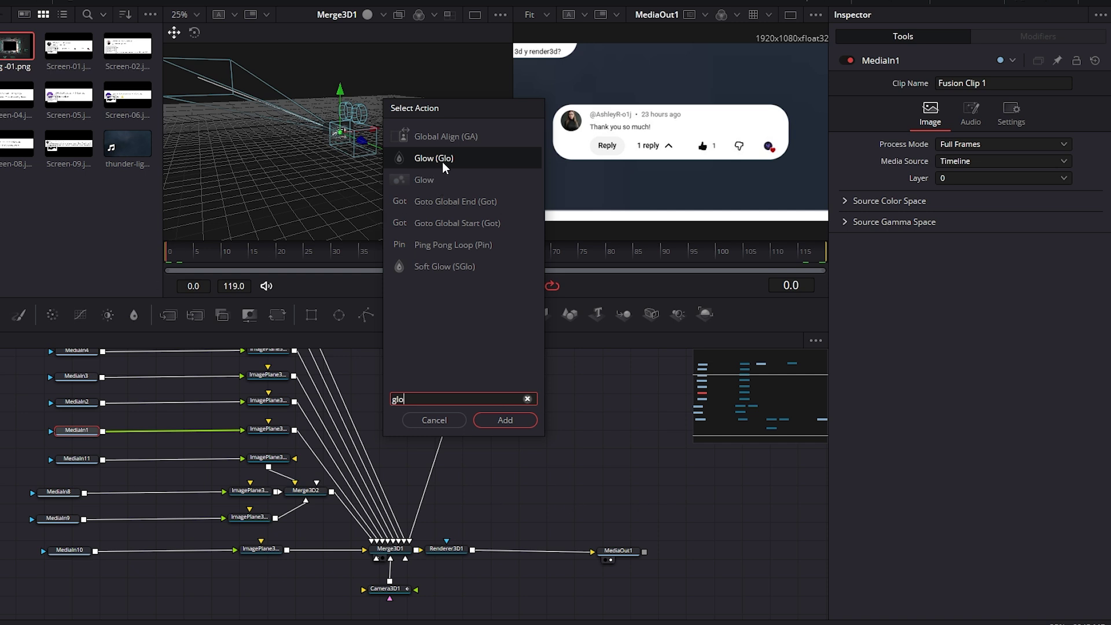
pyautogui.click(505, 420)
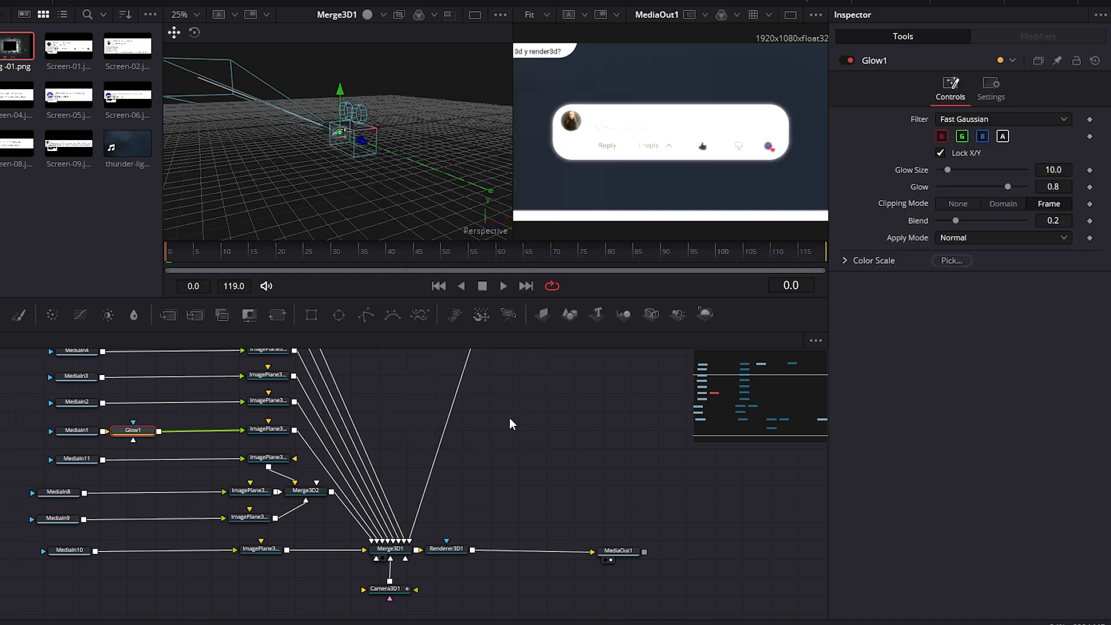
pyautogui.moveTo(137, 434); pyautogui.dragTo(170, 434)
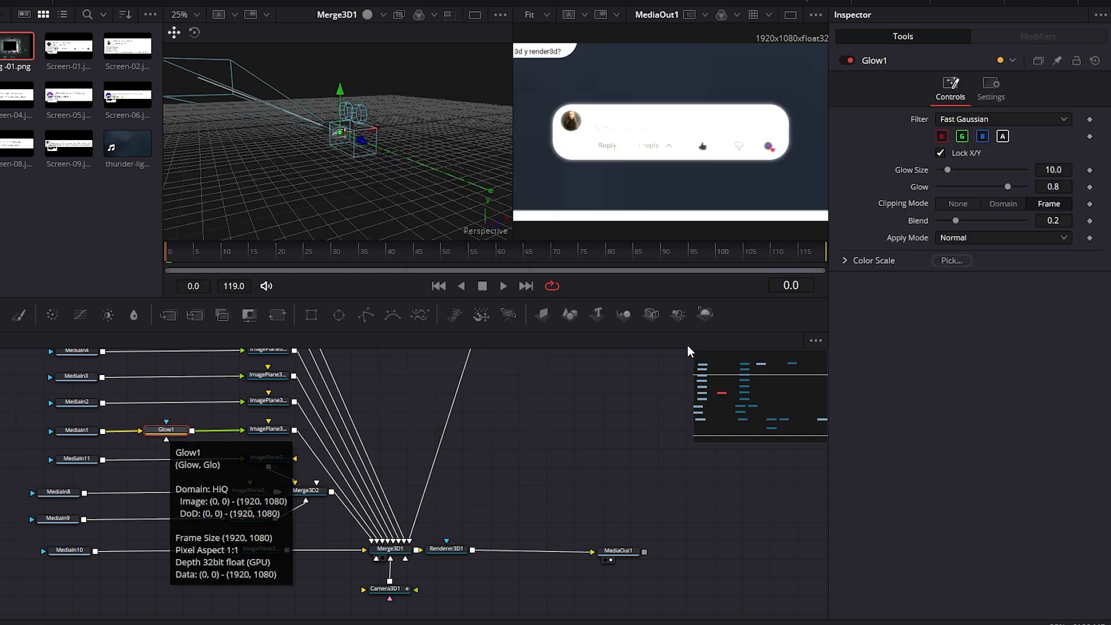
# - Set Glow1's Red Scale to 2.0, Blend to 0.102 and Glow to 0.465, and compare the image with the node off and on
pyautogui.click(846, 260)
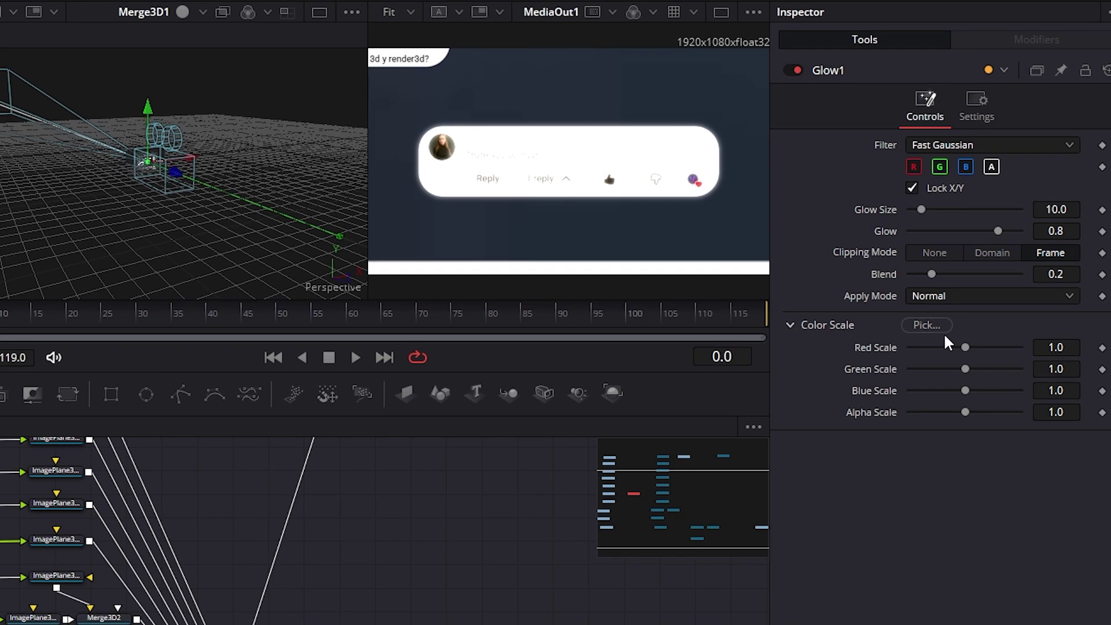
pyautogui.moveTo(965, 348); pyautogui.dragTo(1020, 347)
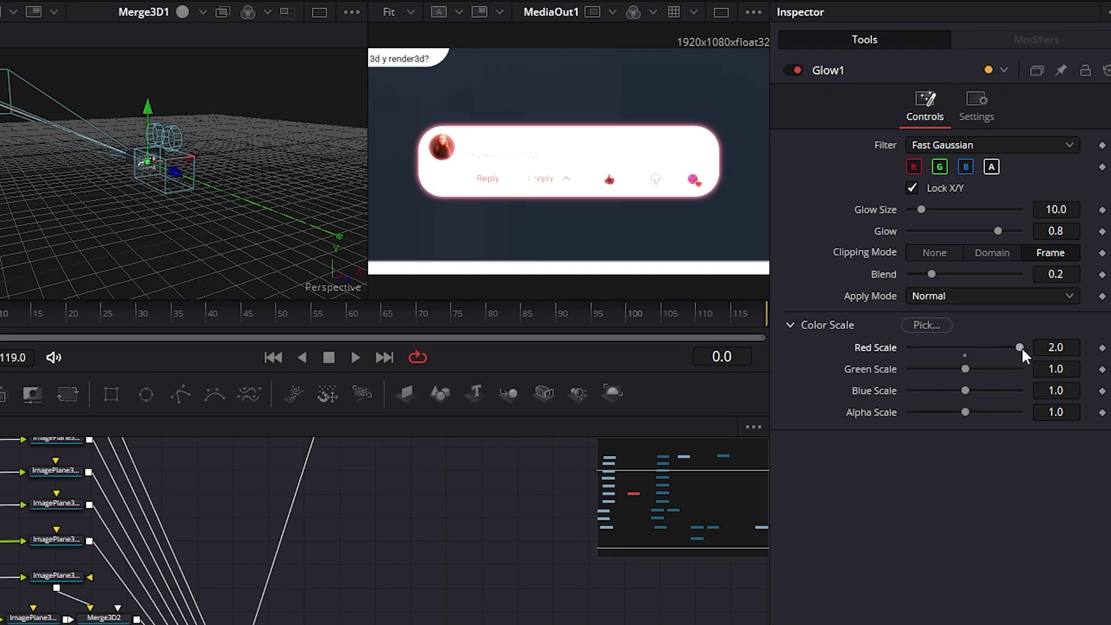
pyautogui.moveTo(927, 272); pyautogui.dragTo(921, 269)
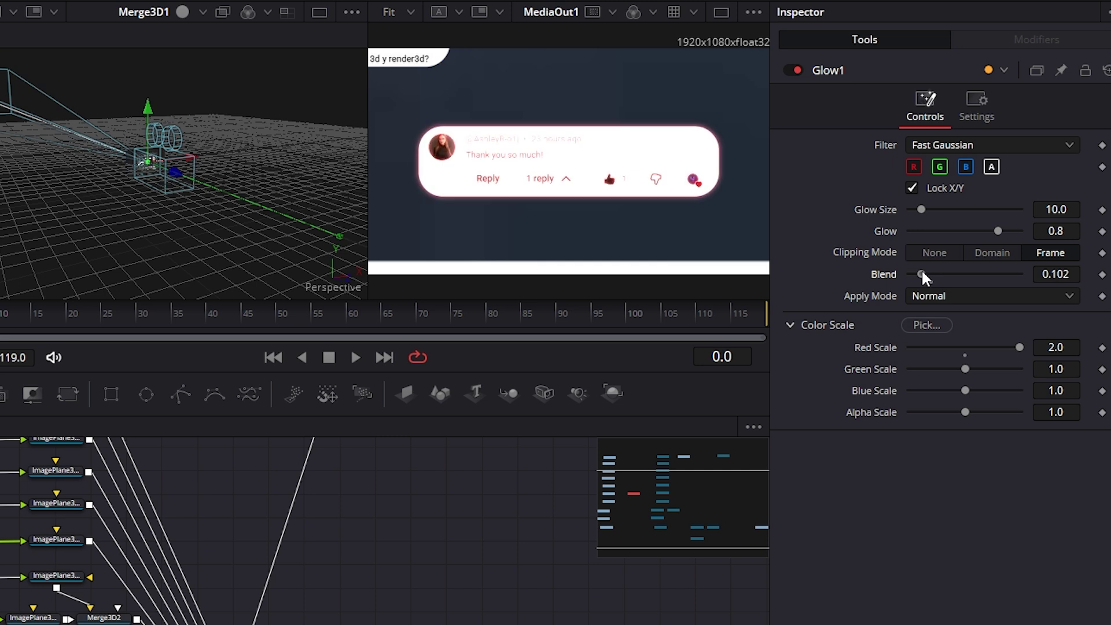
pyautogui.moveTo(997, 231); pyautogui.dragTo(960, 230)
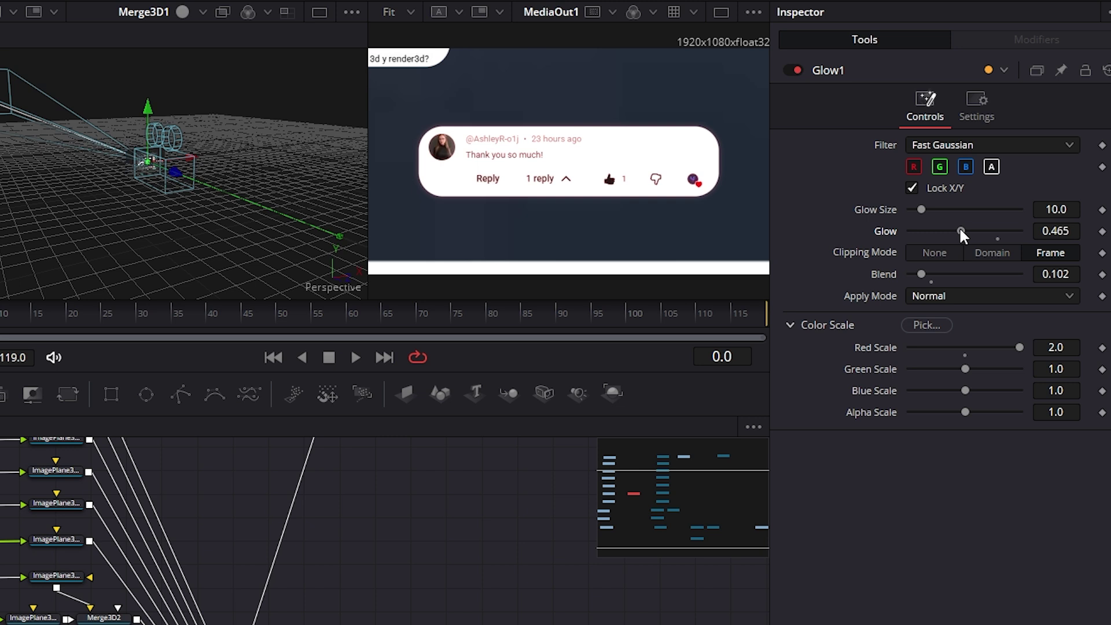
pyautogui.click(793, 71)
pyautogui.click(793, 71)
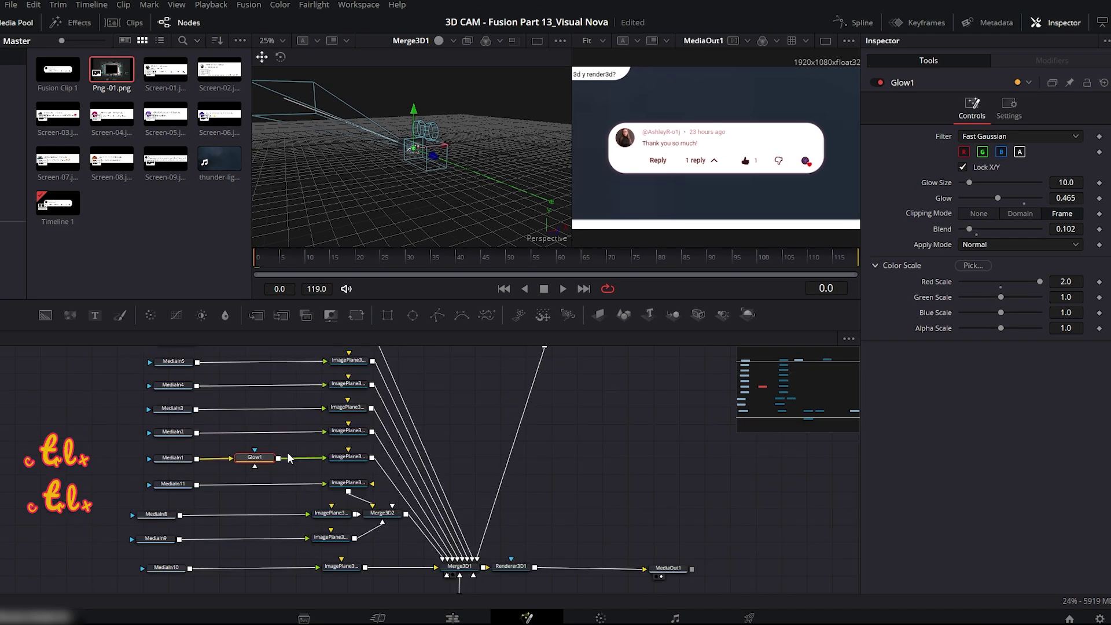
# - Copy Glow1 and insert pasted copies between MediaIn2 through MediaIn6 and their image planes
pyautogui.hotkey('ctrl', 'c')
pyautogui.hotkey('ctrl', 'v')
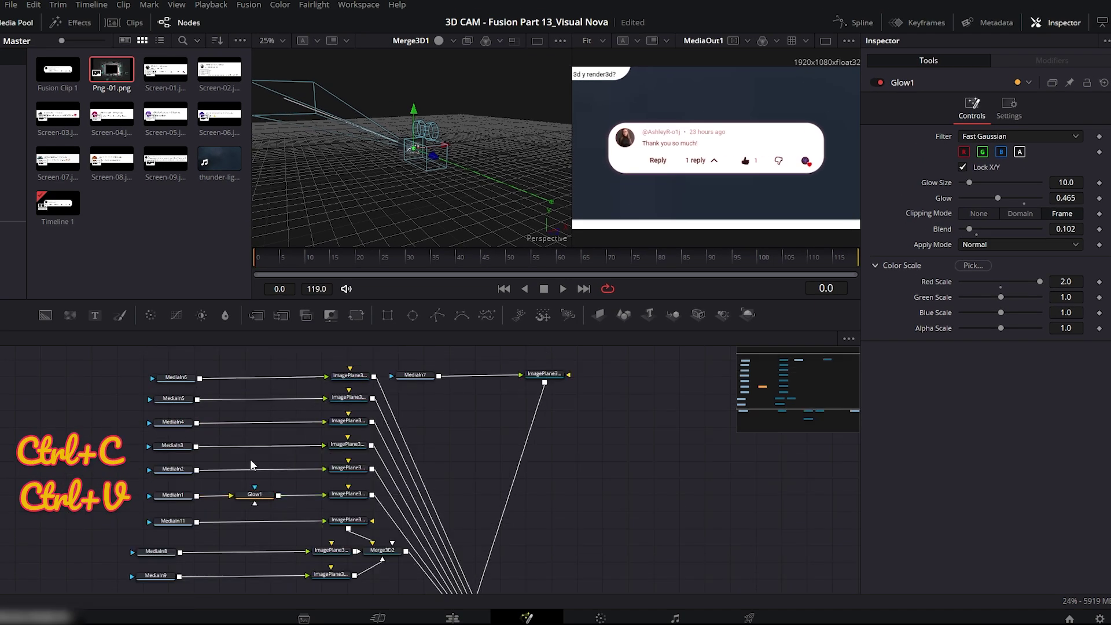
pyautogui.hotkey('ctrl', 'v')
pyautogui.hotkey('ctrl', 'v')
pyautogui.hotkey('ctrl', 'v')
pyautogui.hotkey('ctrl', 'v')
pyautogui.hotkey('ctrl', 'v')
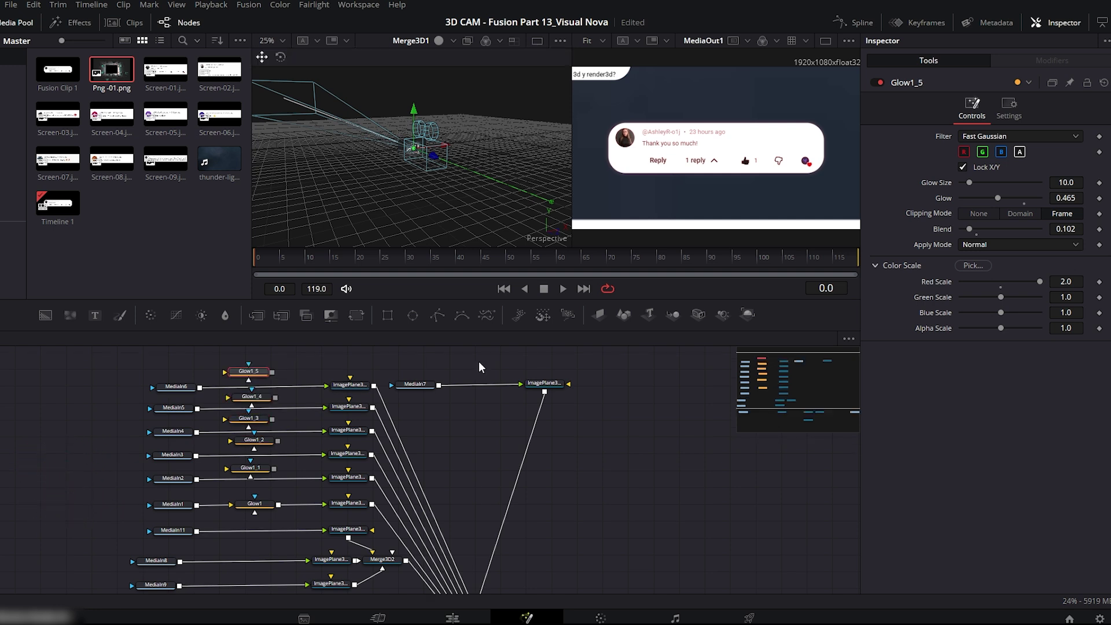
pyautogui.moveTo(250, 471); pyautogui.dragTo(251, 481)
pyautogui.moveTo(253, 442); pyautogui.dragTo(253, 411)
pyautogui.moveTo(255, 375); pyautogui.dragTo(258, 390)
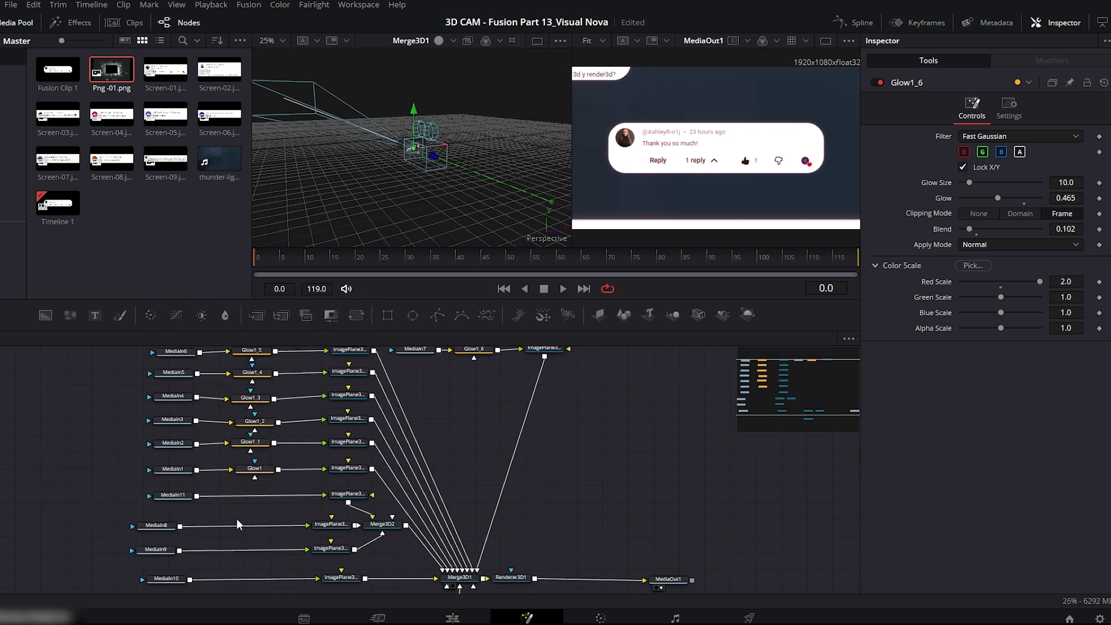
# - Insert further Glow1 copies after MediaIn7, MediaIn8 and MediaIn9, and scrub the timeline to preview the glow
pyautogui.click(236, 525)
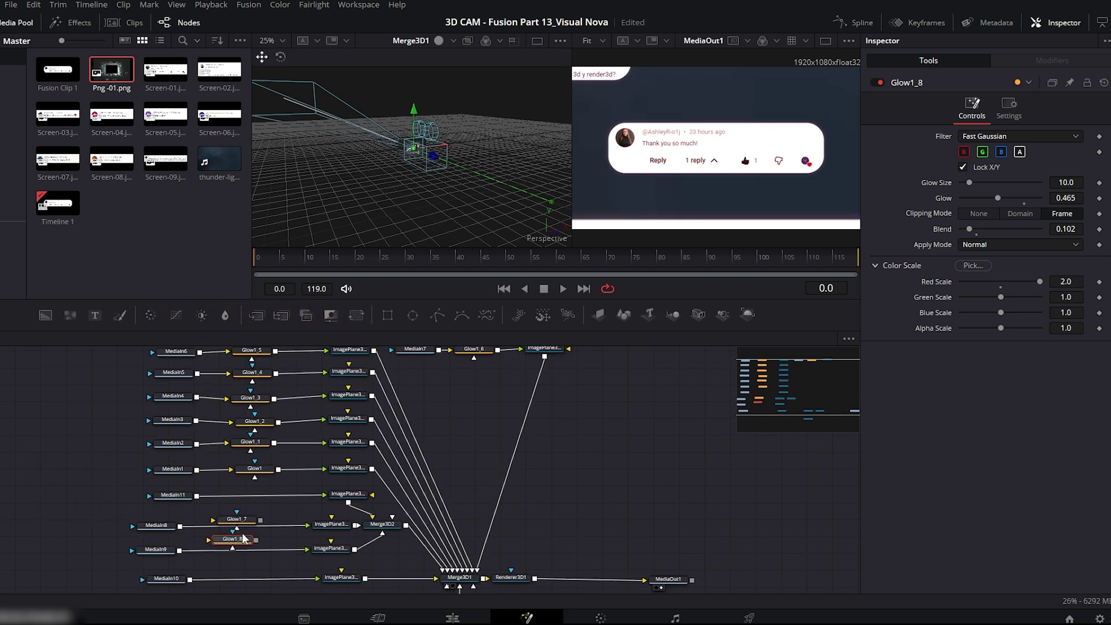
pyautogui.moveTo(243, 540); pyautogui.dragTo(238, 555)
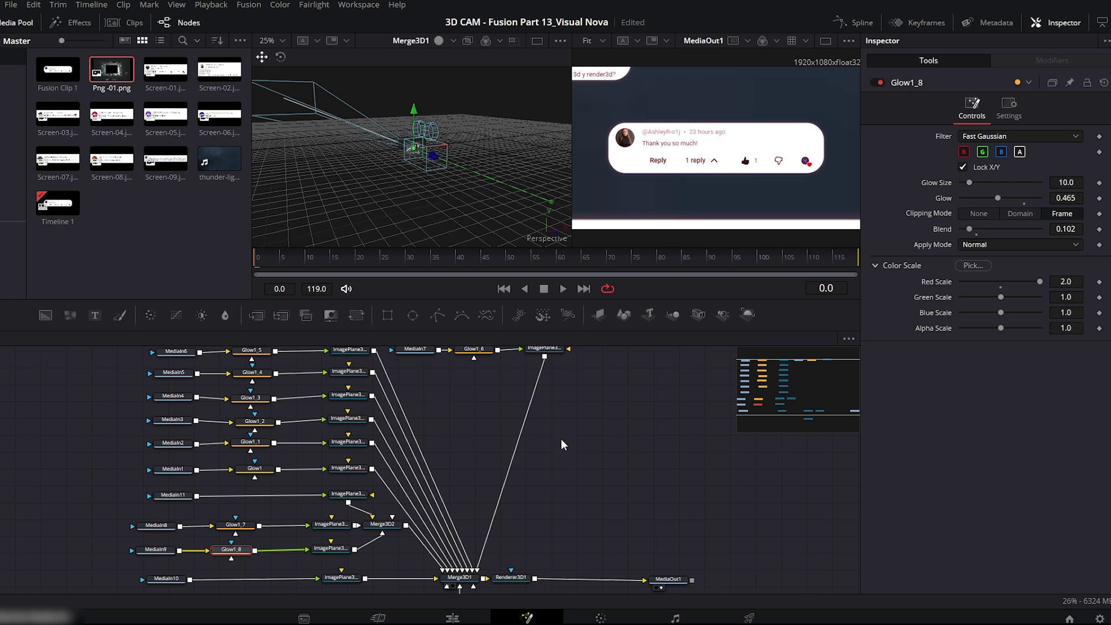
pyautogui.moveTo(283, 263); pyautogui.dragTo(401, 264)
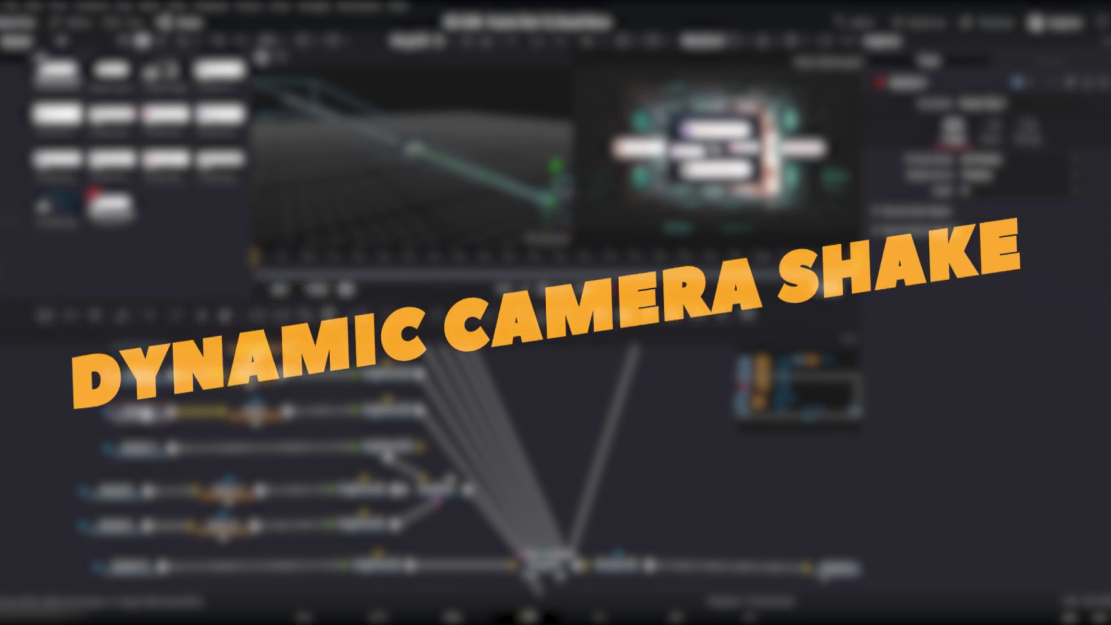
# - Move MediaIn1 away from Glow1 and insert a Camera Shake (CShk) node between them
pyautogui.moveTo(147, 410); pyautogui.dragTo(74, 409)
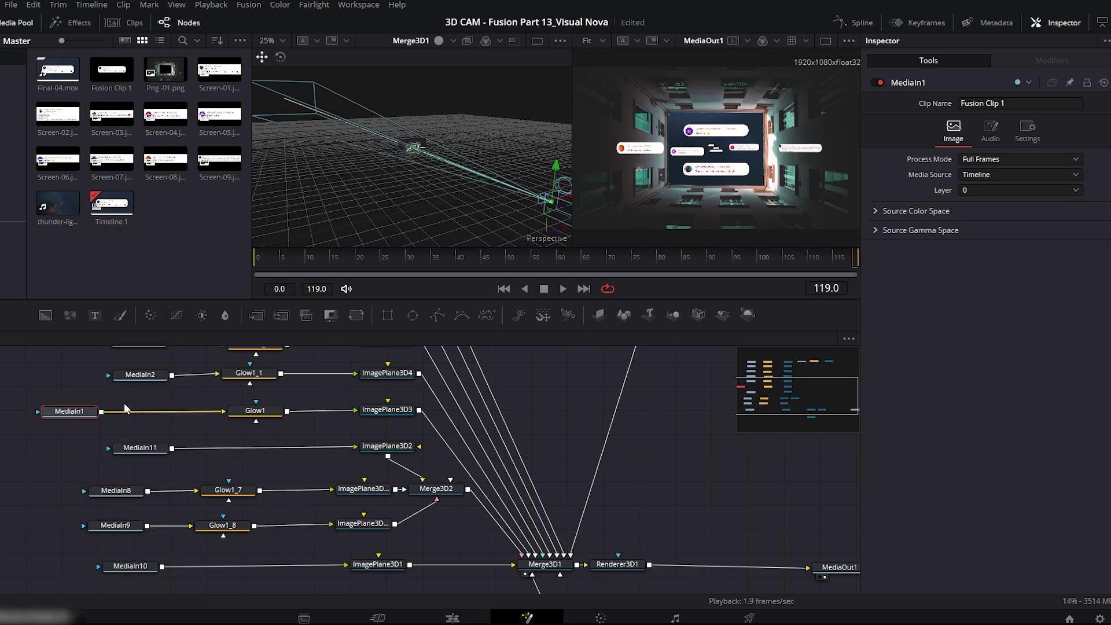
pyautogui.hotkey('shift', 'space')
pyautogui.write('Camera Shake')
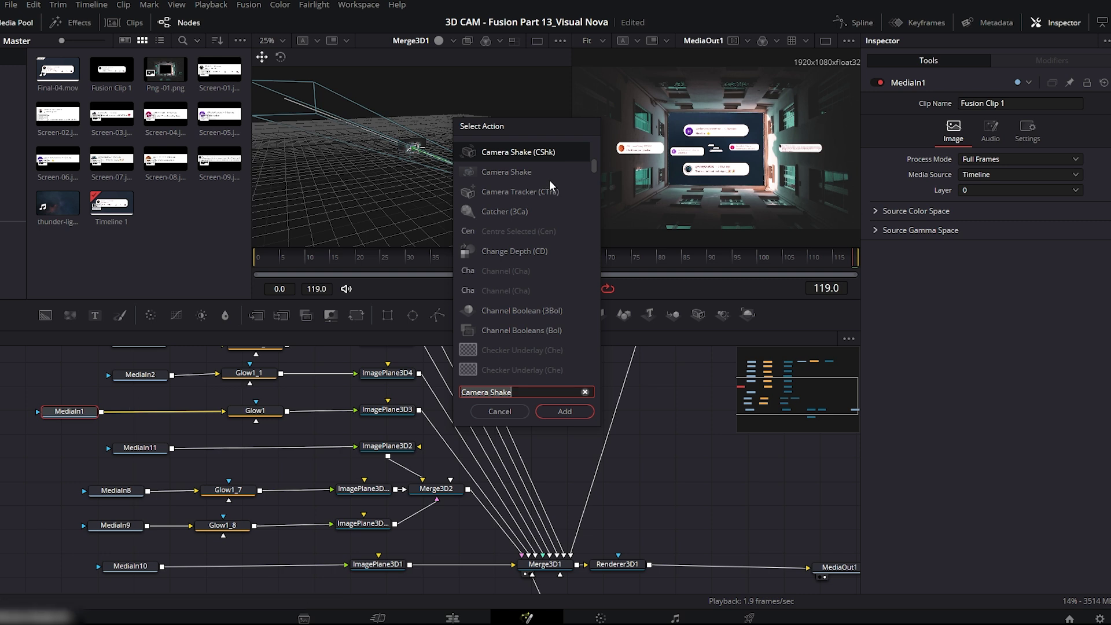
pyautogui.click(568, 415)
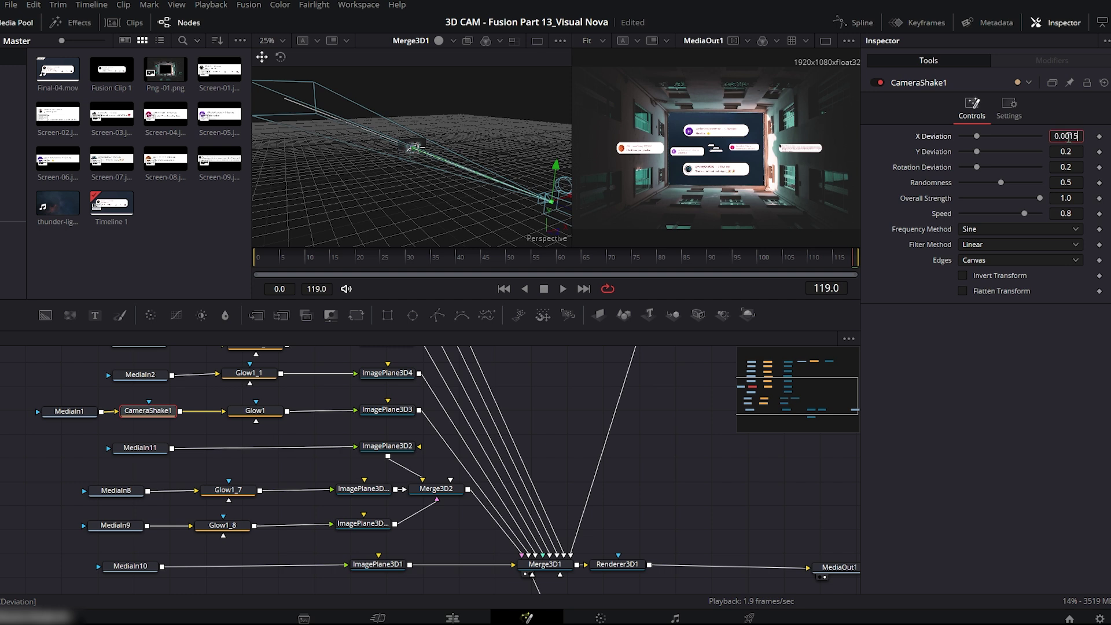
# - Set CameraShake1's X and Y Deviation to 0.0015, Rotation Deviation to 0.1, Randomness to 0.2 and Speed to 0.1
pyautogui.press('Tab')
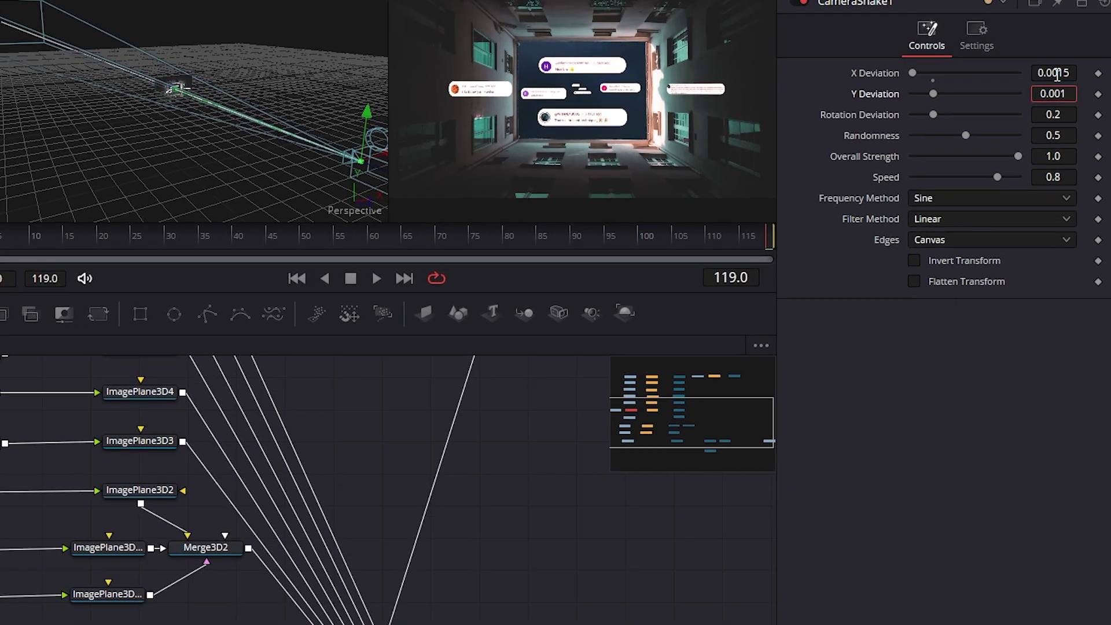
pyautogui.press('Tab')
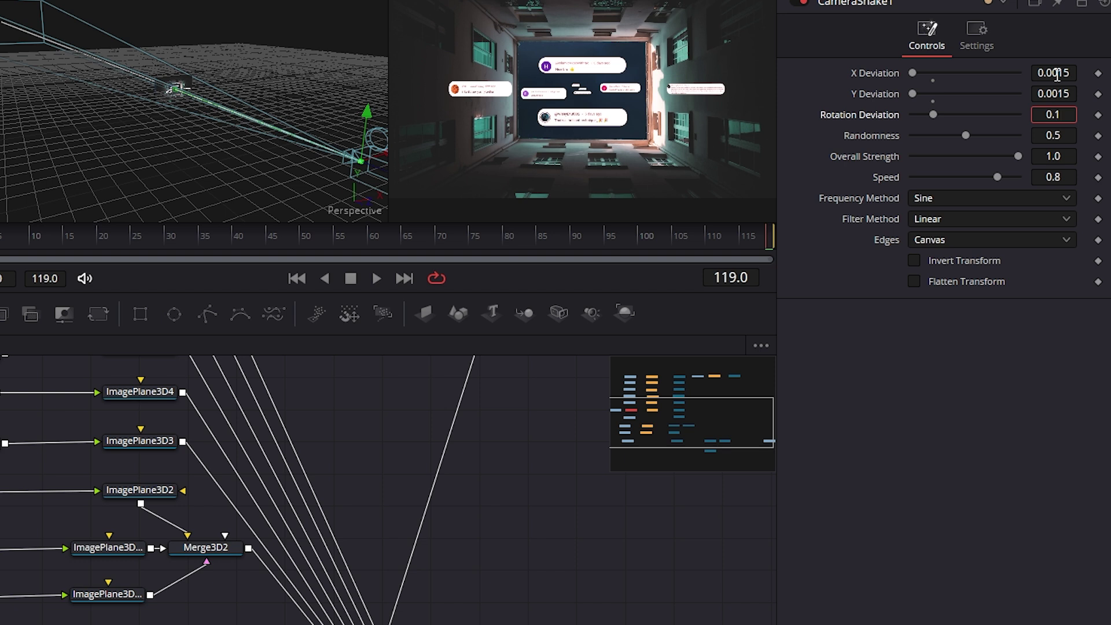
pyautogui.write('0.1')
pyautogui.press('Tab')
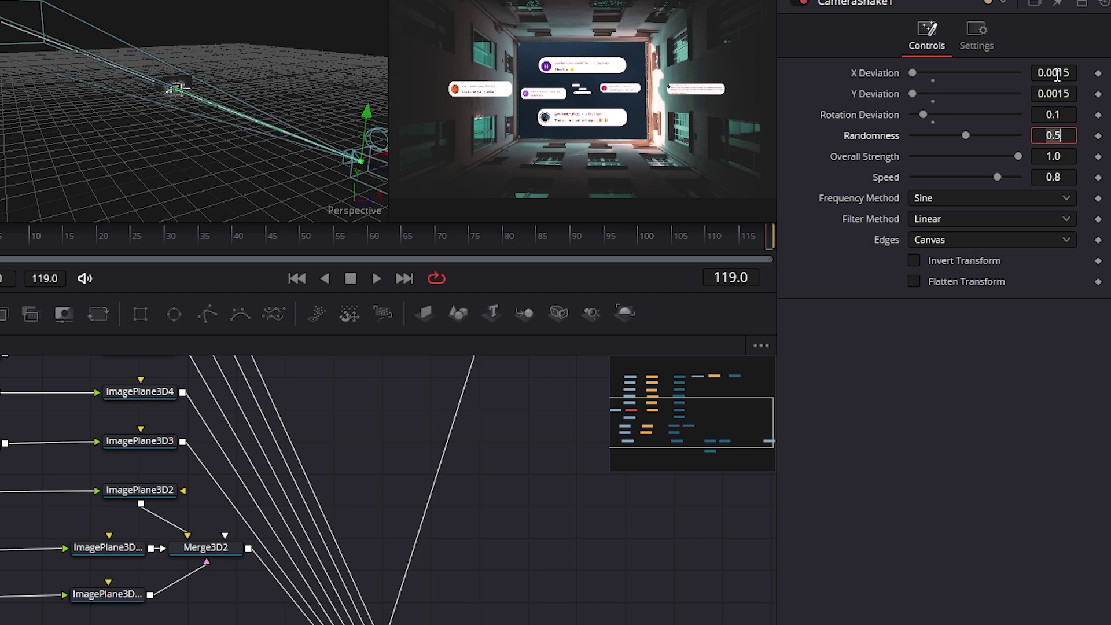
pyautogui.press('Tab')
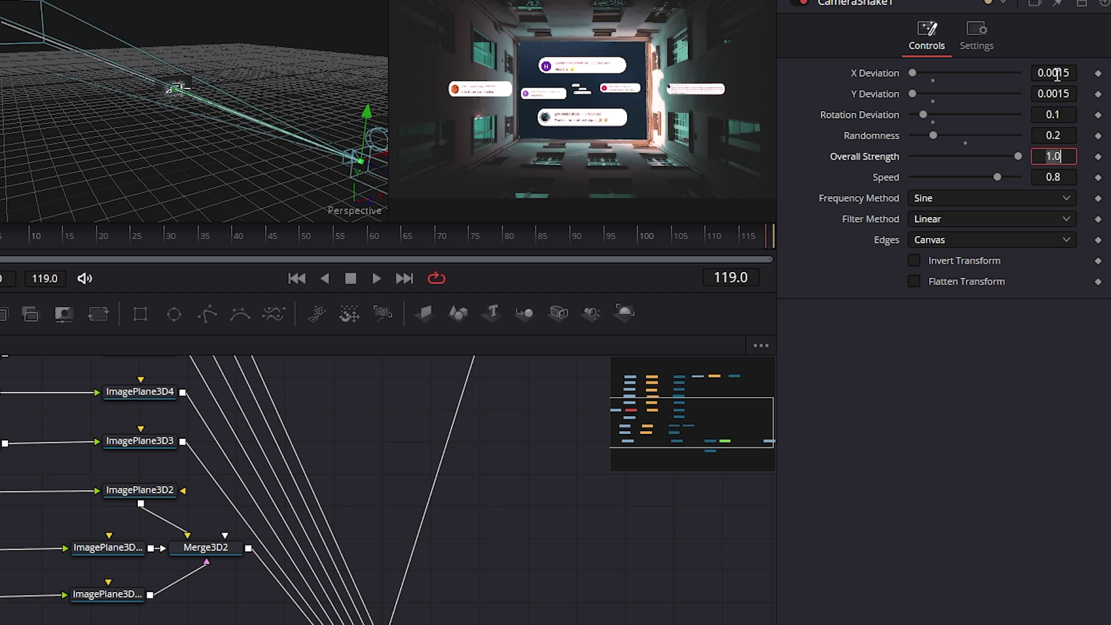
pyautogui.press('Tab')
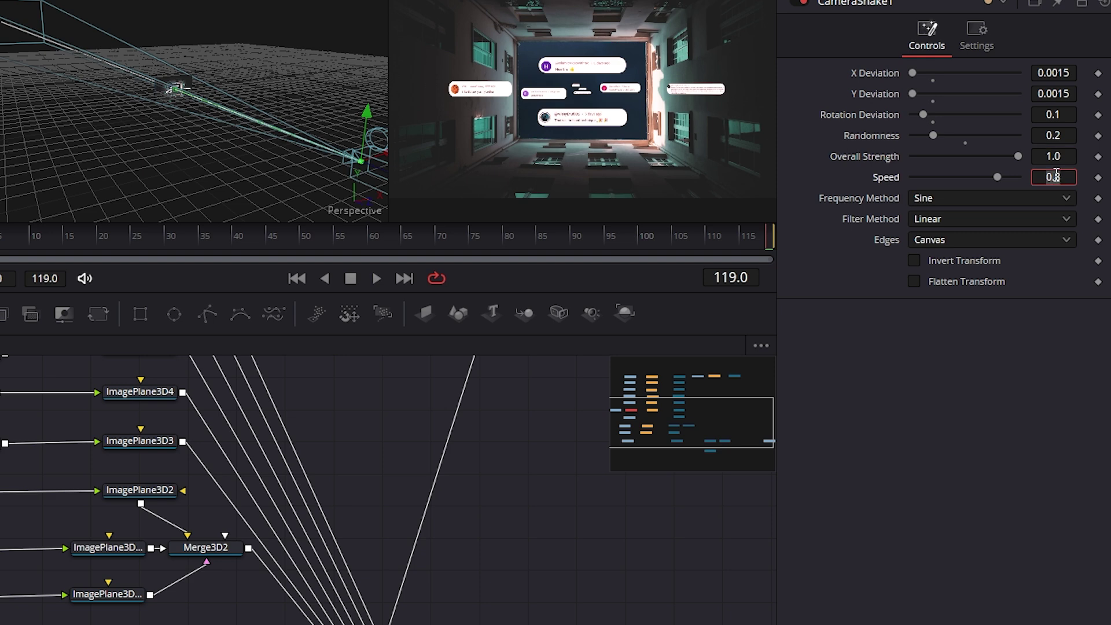
pyautogui.write('0.001')
pyautogui.press('Tab')
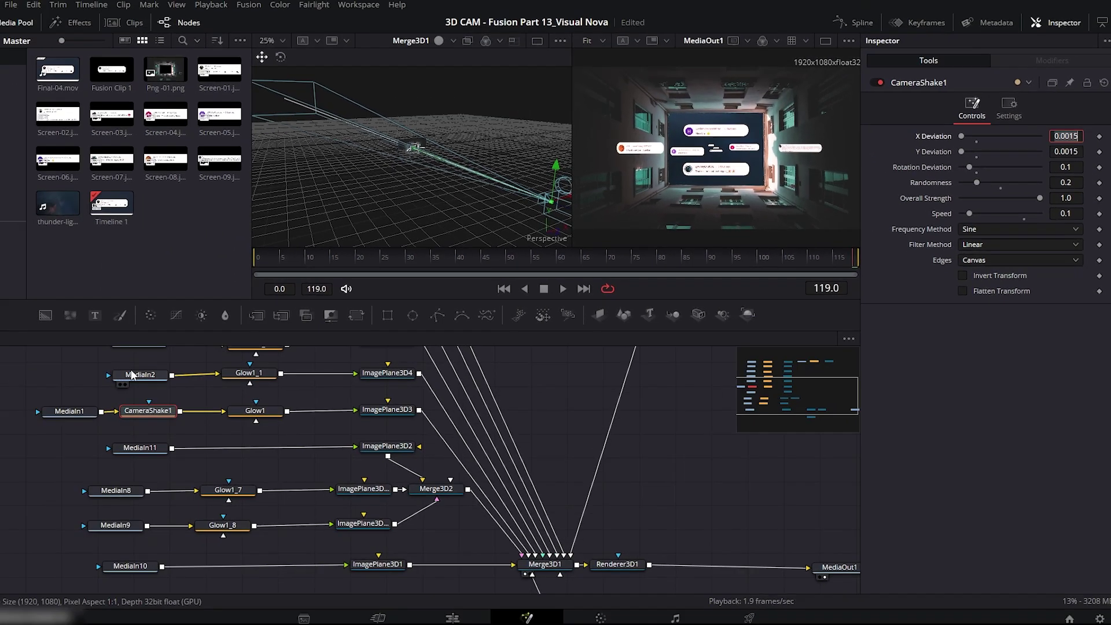
# - Copy CameraShake1, make room beside MediaIn8 and MediaIn9, and insert a copy between each of them and its Glow node
pyautogui.click(149, 411)
pyautogui.hotkey('ctrl', 'c')
pyautogui.moveTo(165, 472); pyautogui.dragTo(76, 530)
pyautogui.moveTo(118, 493); pyautogui.dragTo(36, 495)
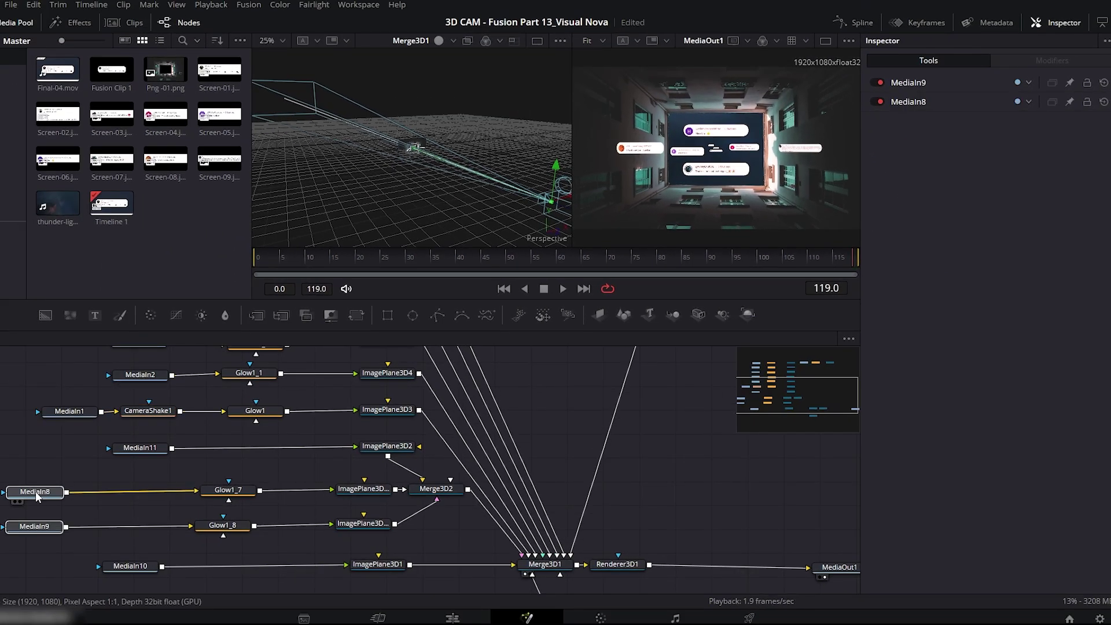
pyautogui.click(122, 500)
pyautogui.hotkey('ctrl', 'v')
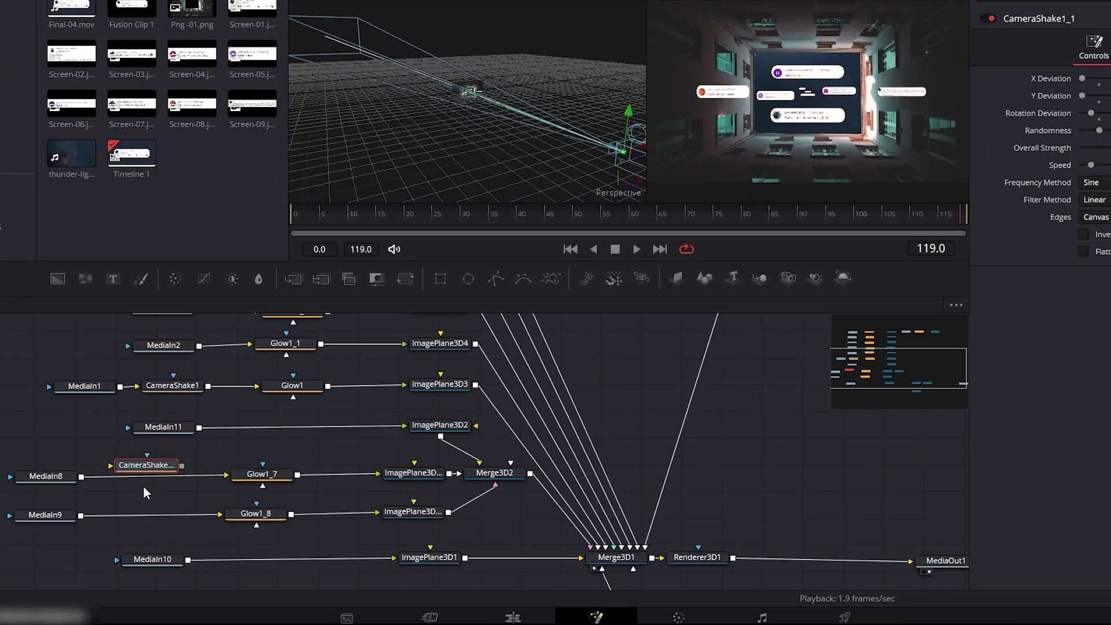
pyautogui.click(144, 488)
pyautogui.hotkey('ctrl', 'v')
pyautogui.moveTo(143, 489); pyautogui.dragTo(144, 515)
pyautogui.moveTo(150, 467); pyautogui.dragTo(151, 480)
# - Move MediaIn2 through MediaIn6 away from their Glow nodes and insert CameraShake1 copies after MediaIn2, MediaIn3, MediaIn4 and MediaIn5
pyautogui.scroll(3, 193, 462)
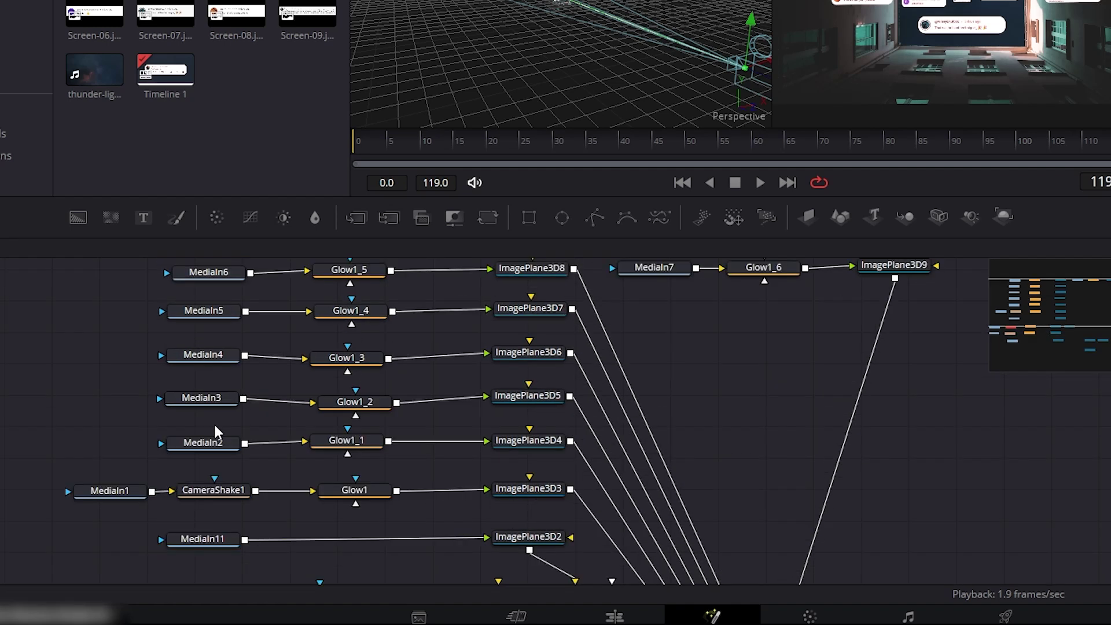
pyautogui.moveTo(229, 463); pyautogui.dragTo(182, 269)
pyautogui.moveTo(188, 277); pyautogui.dragTo(28, 279)
pyautogui.click(168, 434)
pyautogui.hotkey('ctrl', 'v')
pyautogui.hotkey('ctrl', 'v')
pyautogui.moveTo(167, 435); pyautogui.dragTo(169, 442)
pyautogui.moveTo(168, 383); pyautogui.dragTo(169, 403)
pyautogui.moveTo(175, 338); pyautogui.dragTo(177, 358)
pyautogui.moveTo(184, 303); pyautogui.dragTo(183, 314)
# - Insert CameraShake1 copies between MediaIn6 and Glow1_5 and between MediaIn7 and Glow1_6, making room before Glow1_6
pyautogui.scroll(2, 222, 343)
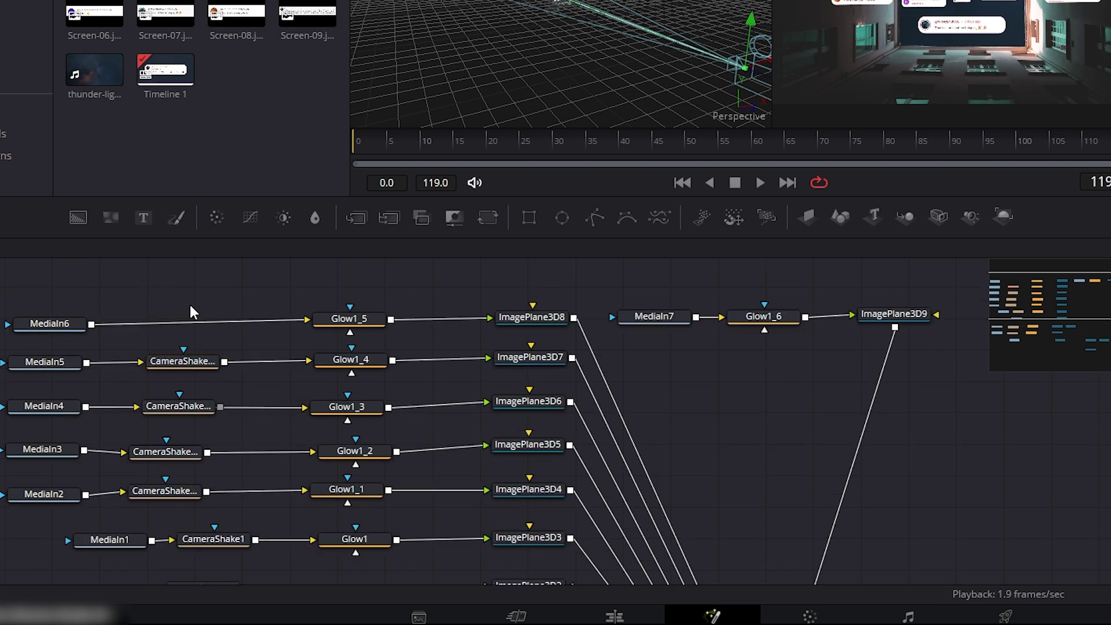
pyautogui.hotkey('ctrl', 'v')
pyautogui.moveTo(738, 315); pyautogui.dragTo(877, 315)
pyautogui.hotkey('ctrl', 'v')
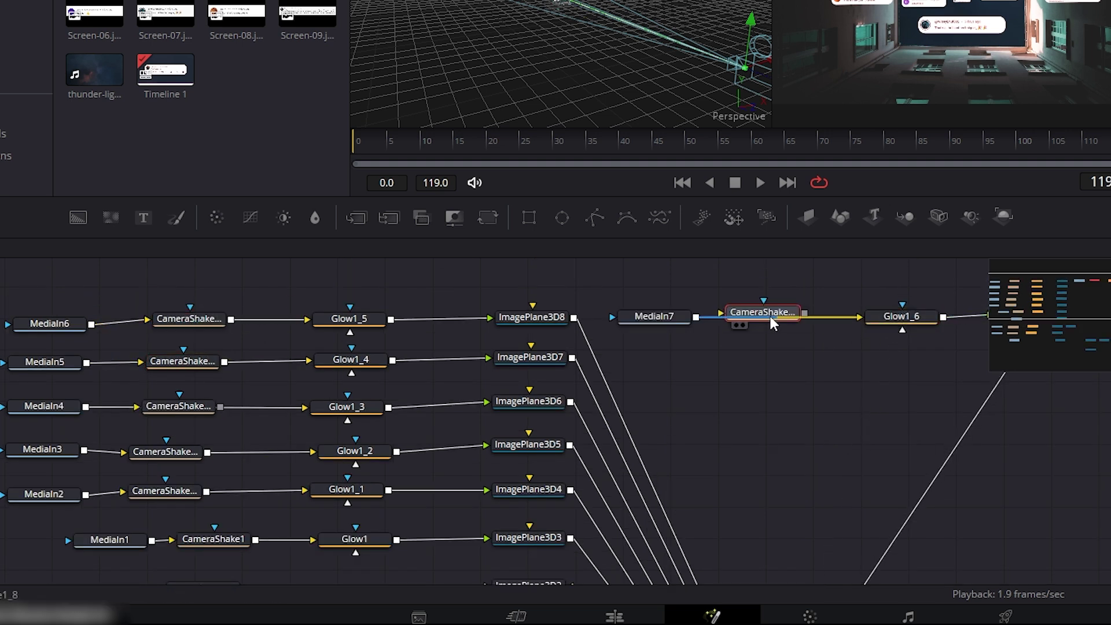
pyautogui.moveTo(770, 316); pyautogui.dragTo(773, 320)
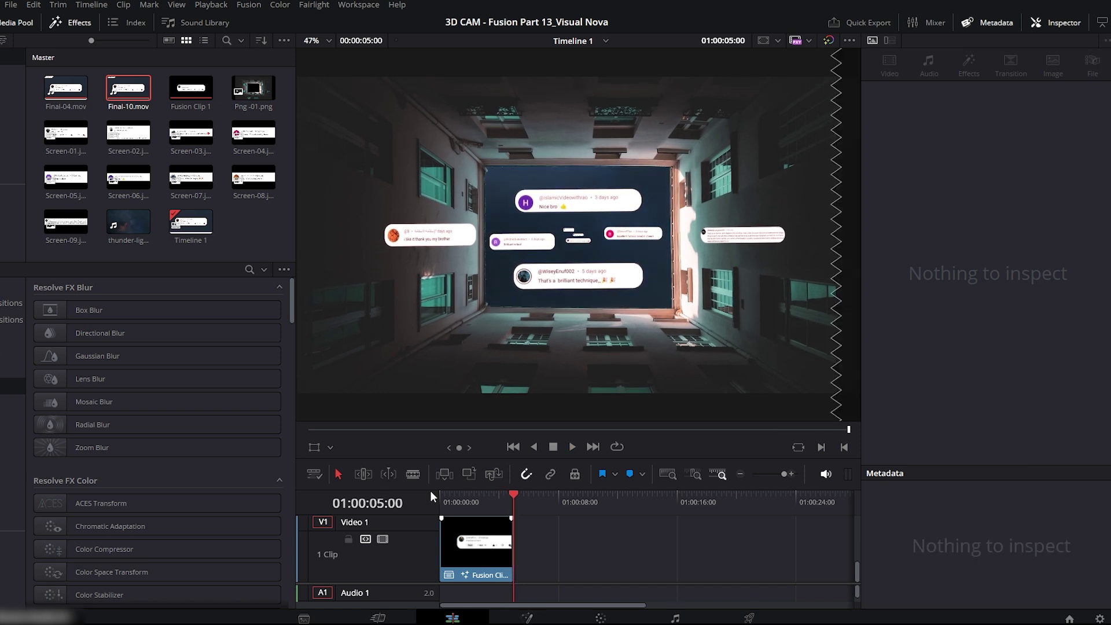
# - Play Timeline 1 from its start to review the finished camera move
pyautogui.moveTo(473, 494); pyautogui.dragTo(420, 490)
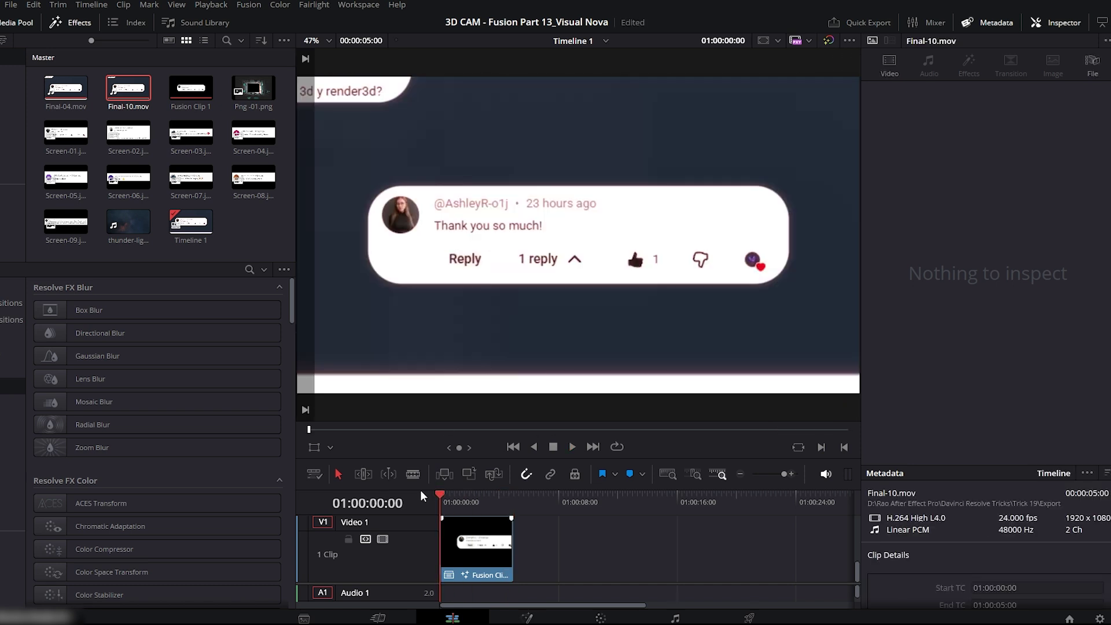
pyautogui.press('space')
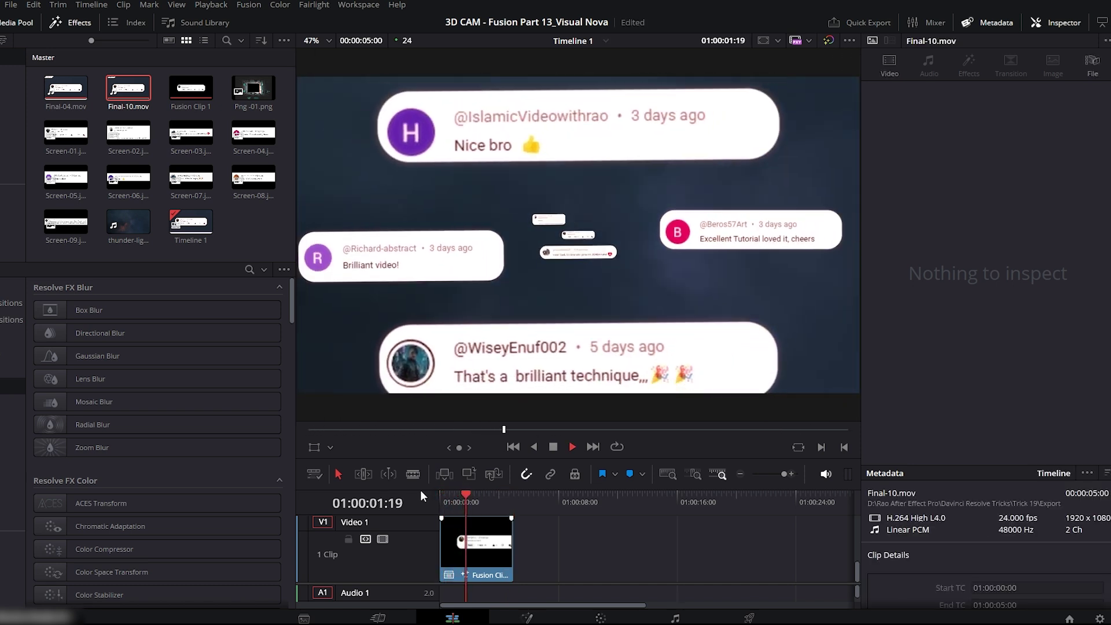